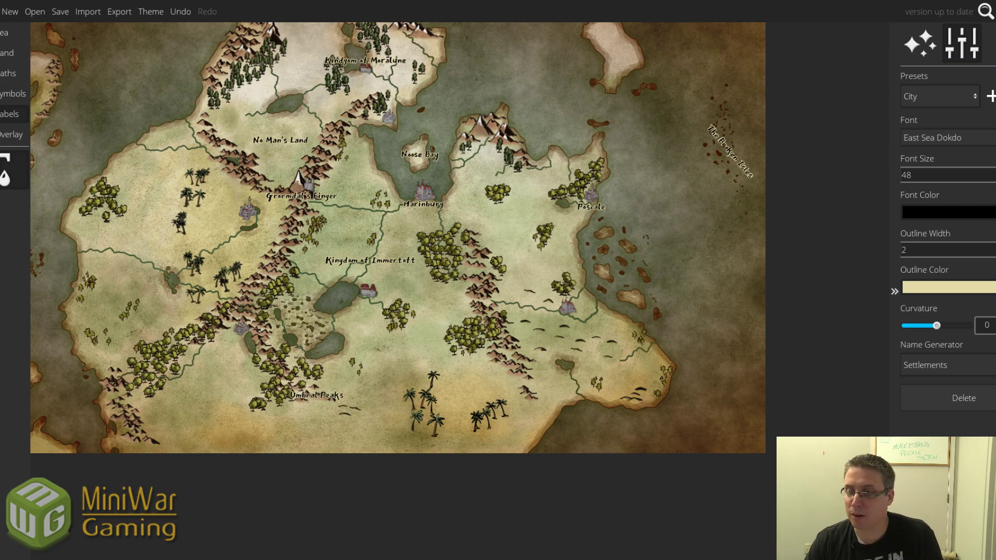
- Label the marshland between the small central lakes "The Sinking Lands" and centre the text over it
left_click_drag(460, 207, 503, 242)
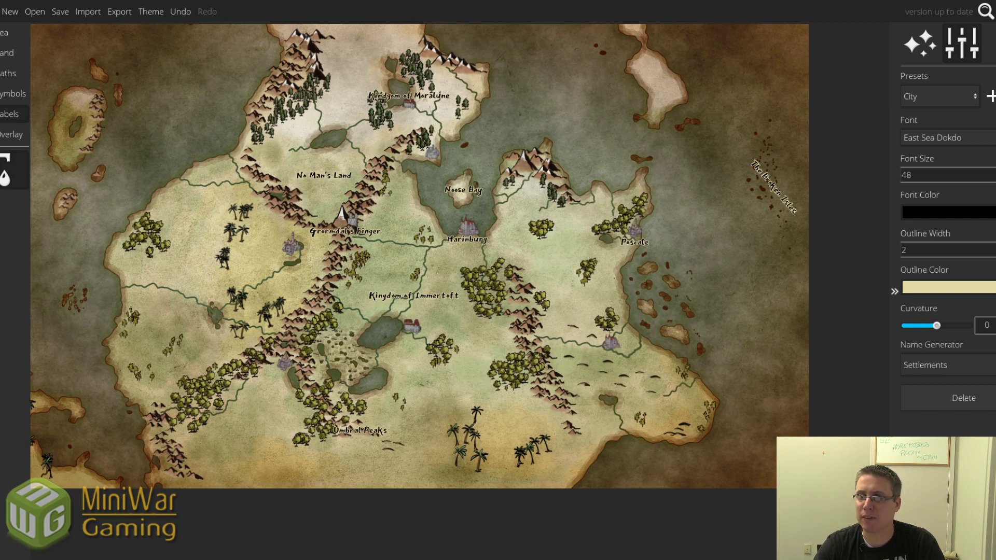
left_click(29, 189)
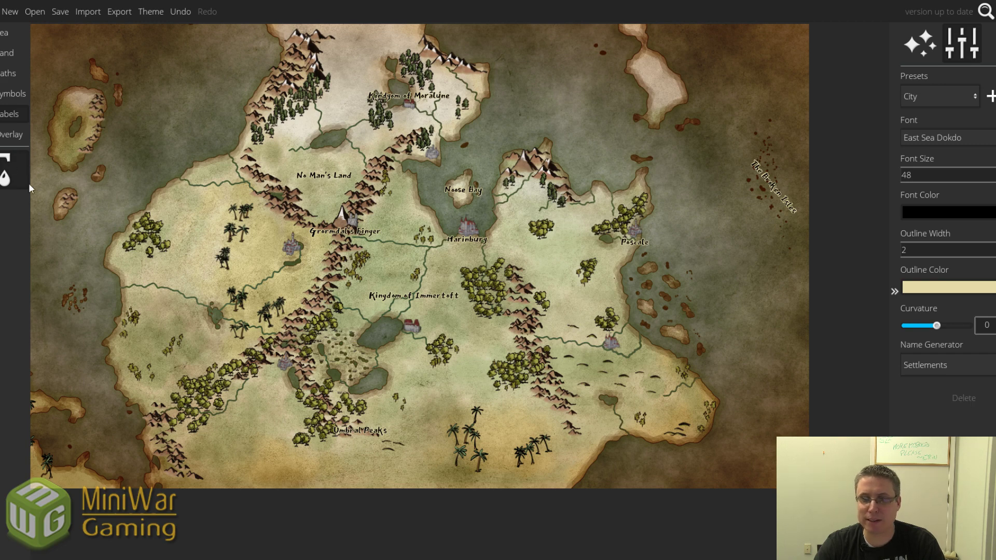
left_click(335, 354)
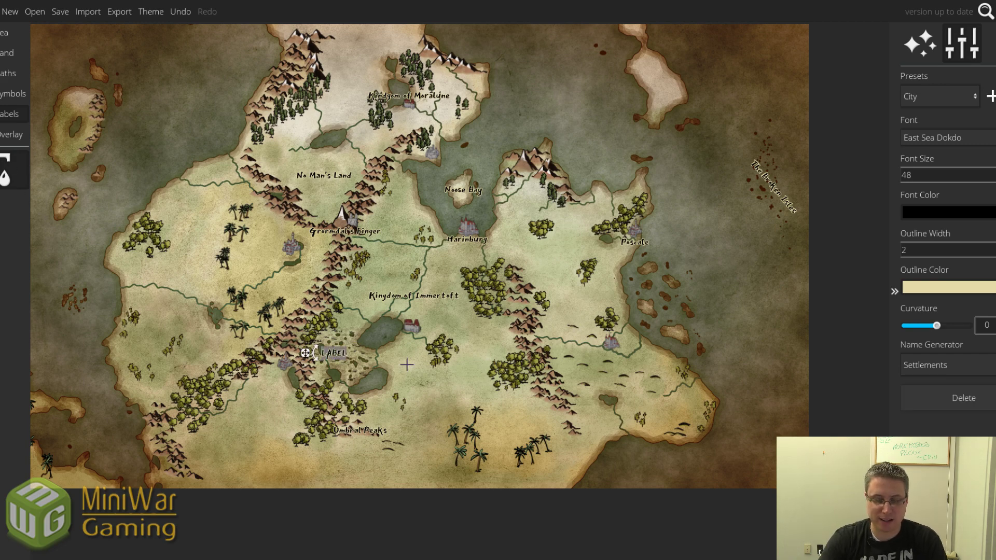
type("The S")
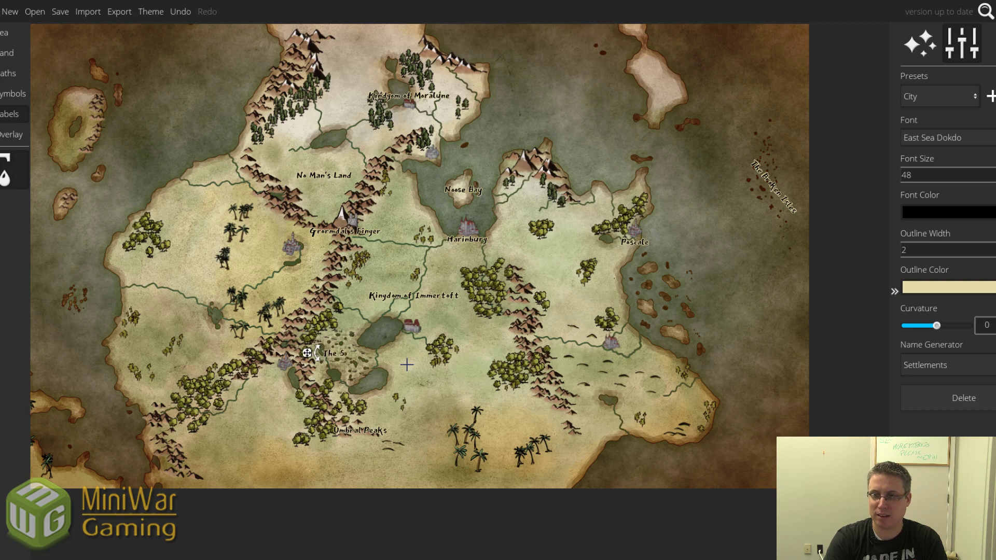
type("inking Lands")
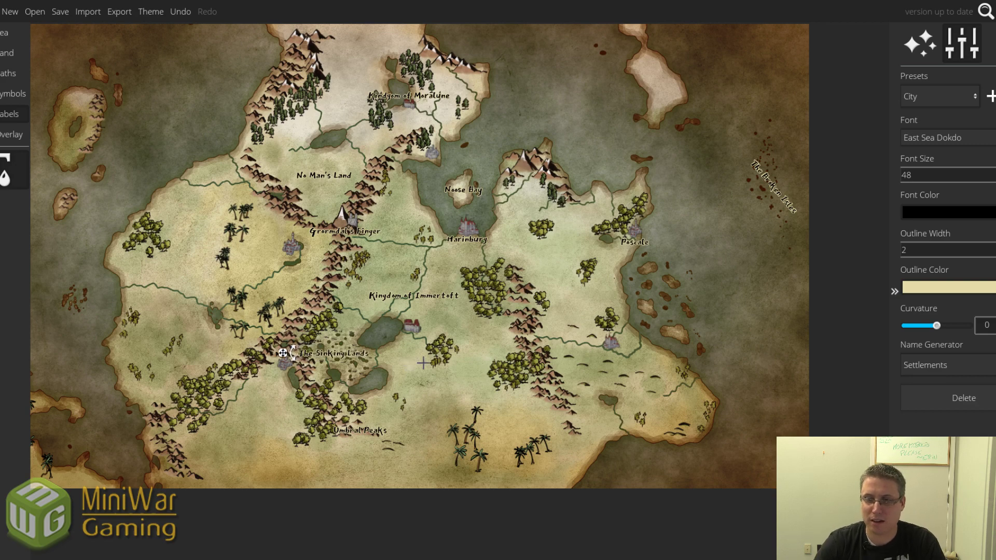
left_click_drag(285, 352, 295, 358)
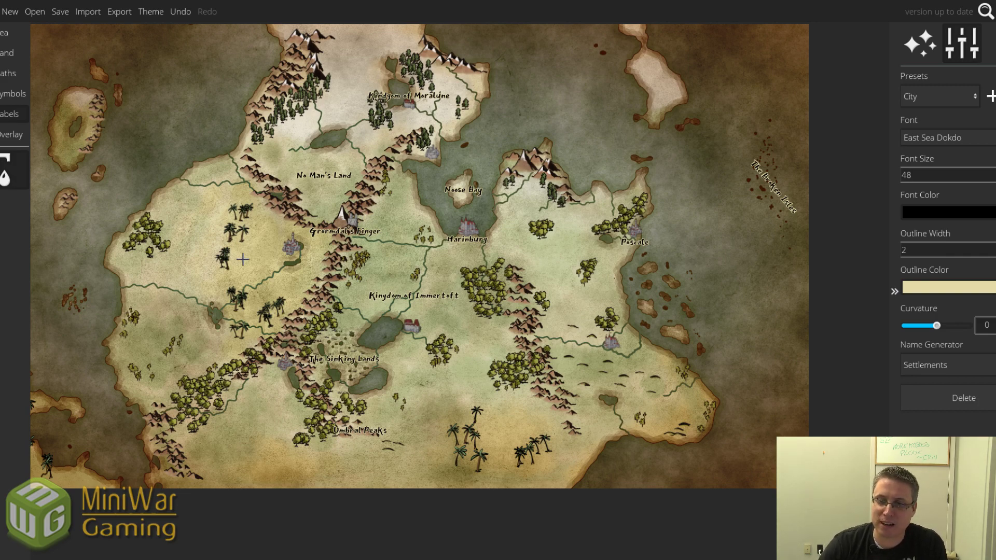
- Try labelling the western desert "The Desert Kingdom of" and erase the unfinished text
left_click(265, 249)
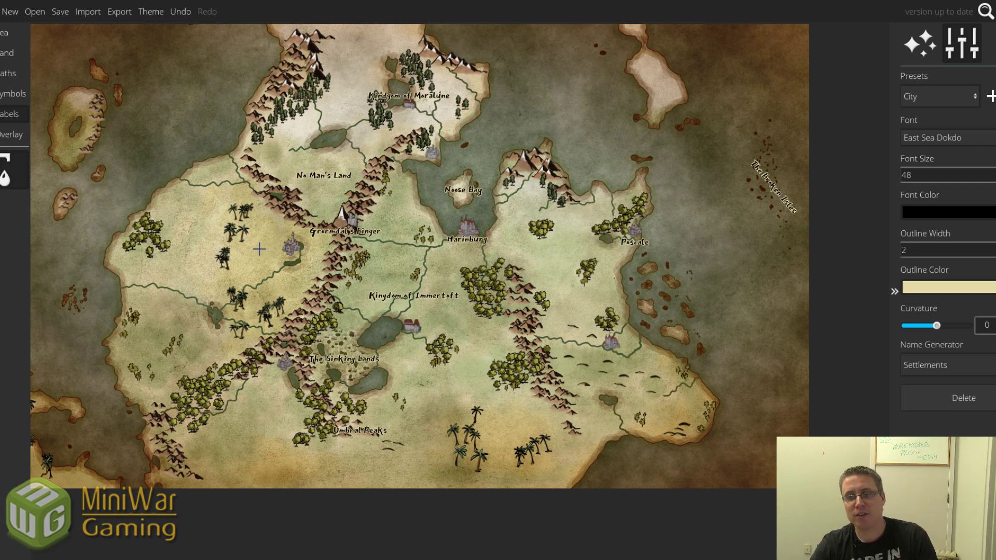
type("Th")
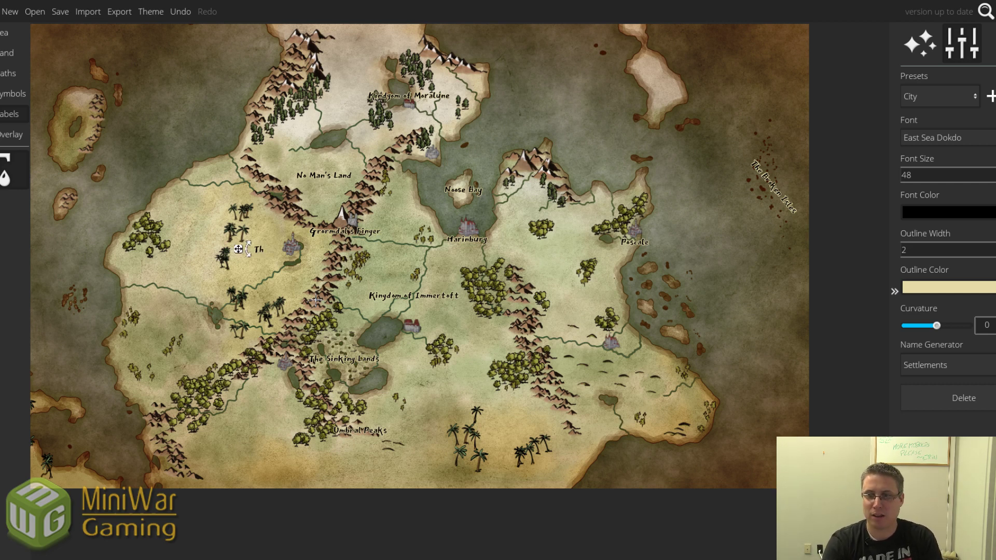
type("e Desert Kingdom of")
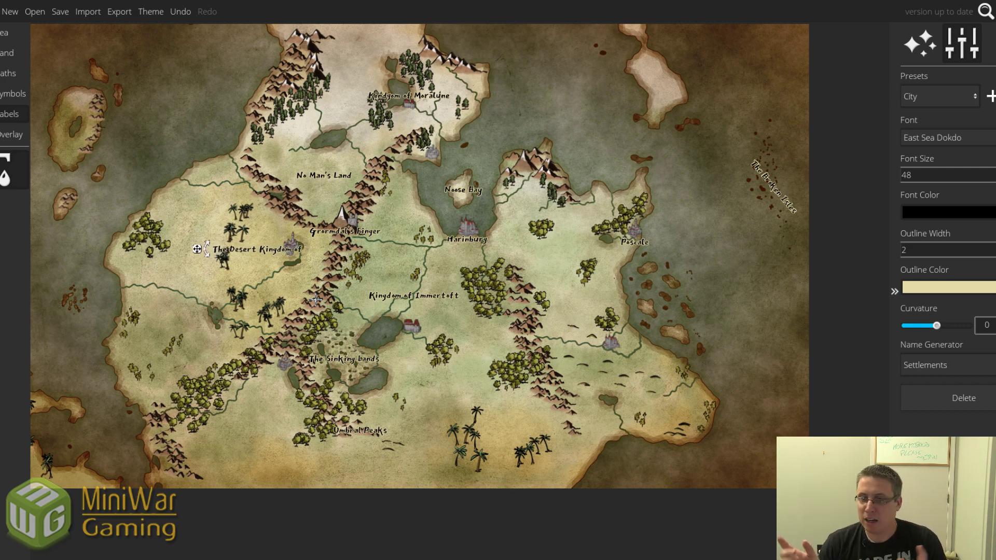
key("BackSpace")
key("BackSpace")
key("BackSpace")
key("BackSpace")
key("BackSpace")
key("BackSpace")
key("BackSpace")
key("BackSpace")
key("BackSpace")
key("BackSpace")
key("BackSpace")
key("BackSpace")
key("BackSpace")
key("BackSpace")
key("BackSpace")
key("BackSpace")
key("BackSpace")
key("BackSpace")
key("BackSpace")
key("BackSpace")
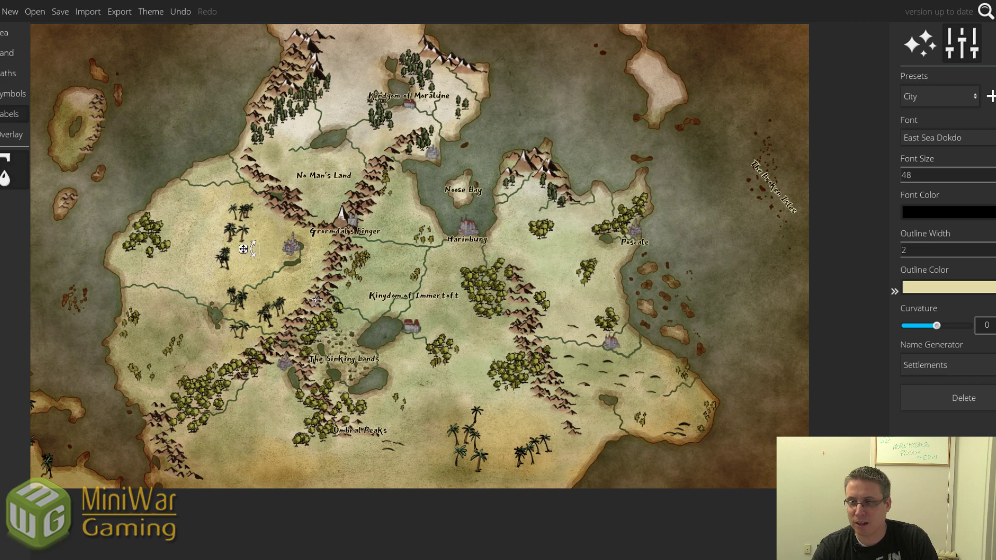
- Check the name generator's categories and delete the emptied label in the western desert
left_click(941, 366)
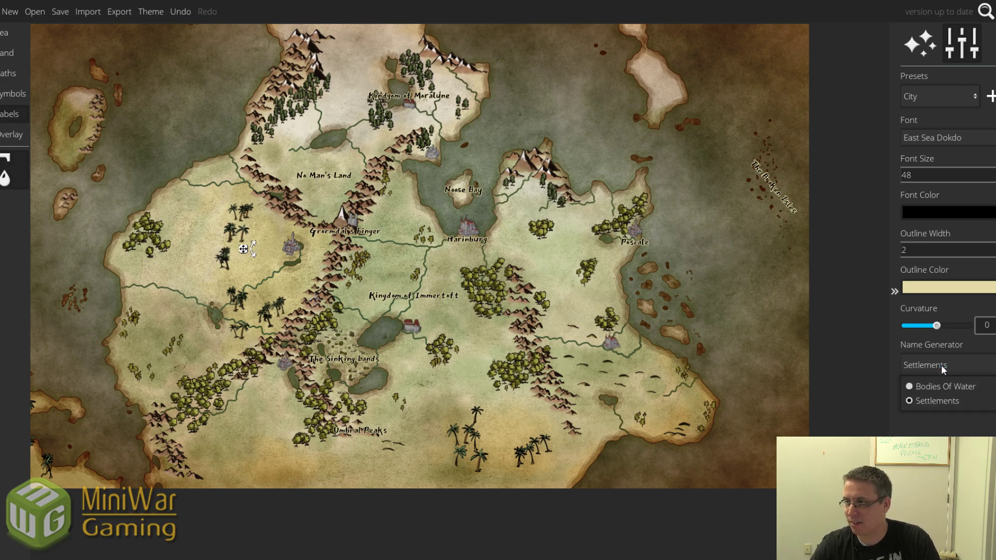
left_click(943, 367)
left_click(941, 363)
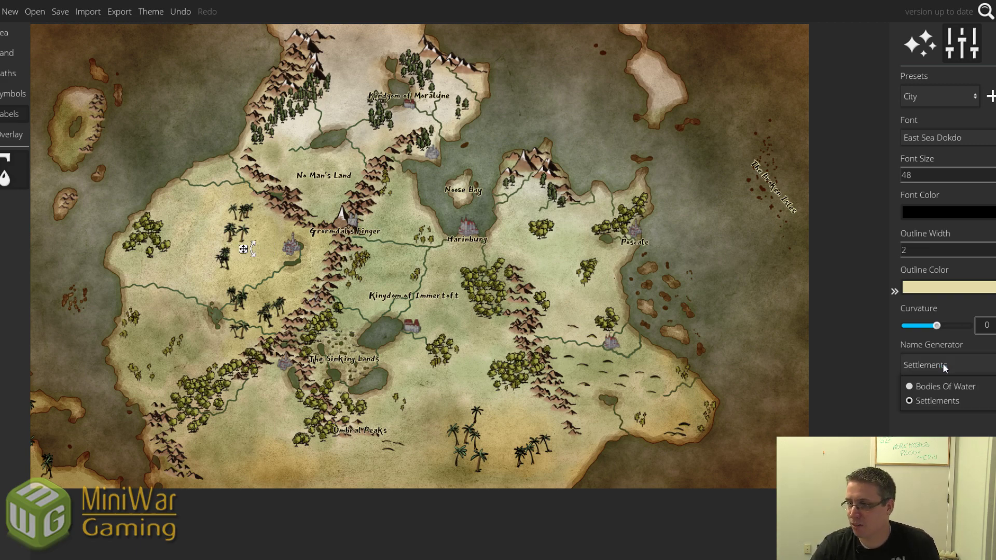
left_click(942, 363)
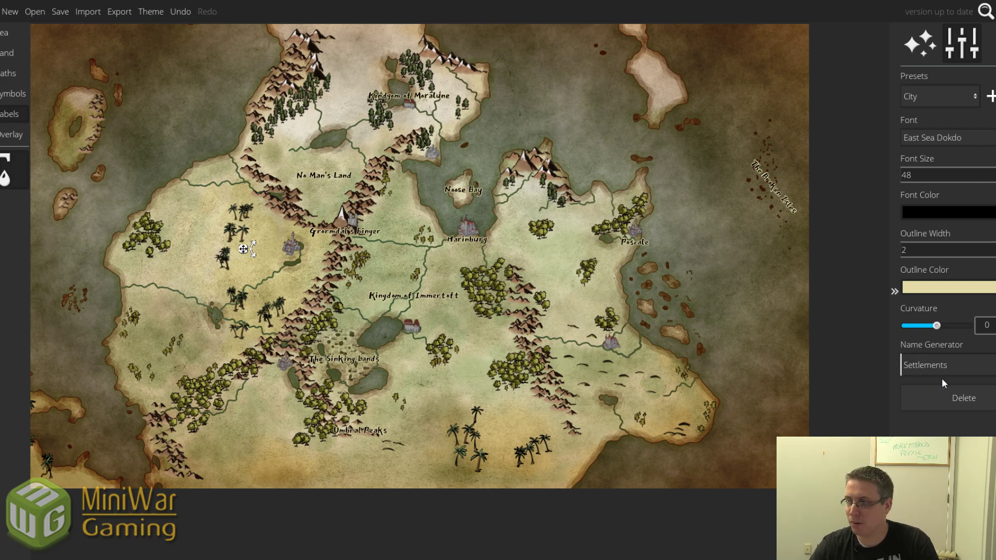
left_click(950, 396)
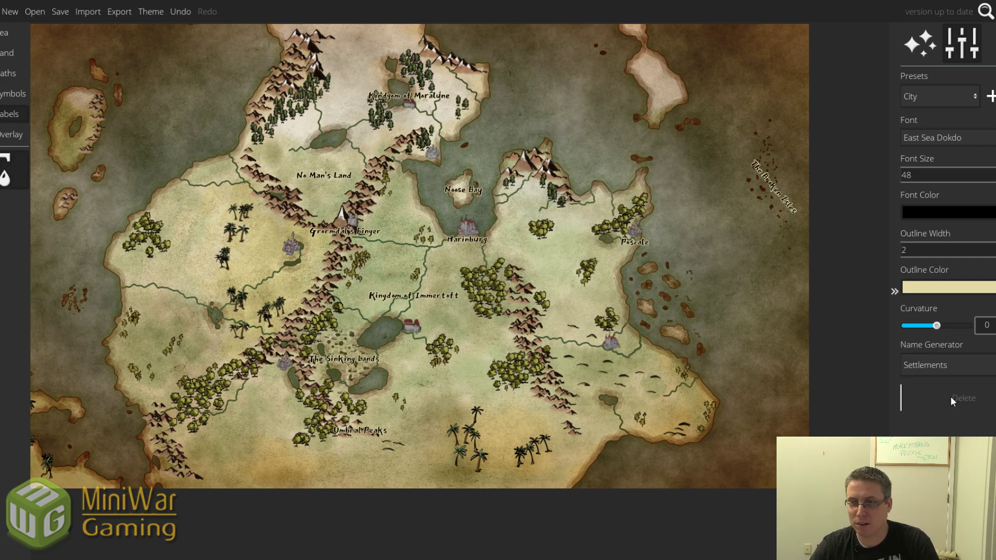
- Try generated Bodies Of Water names on a new label in the northern sea, and delete that label
left_click(527, 97)
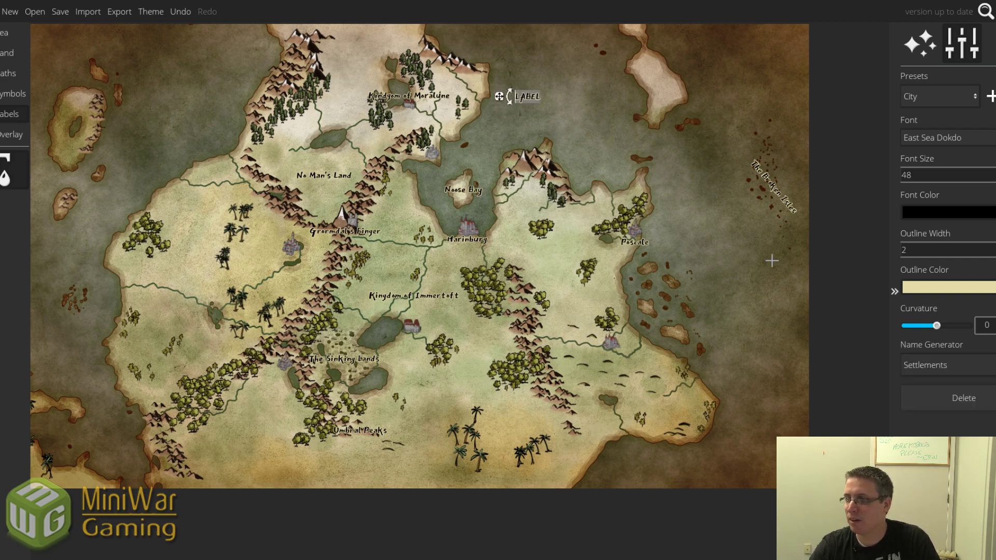
left_click(921, 365)
left_click(947, 397)
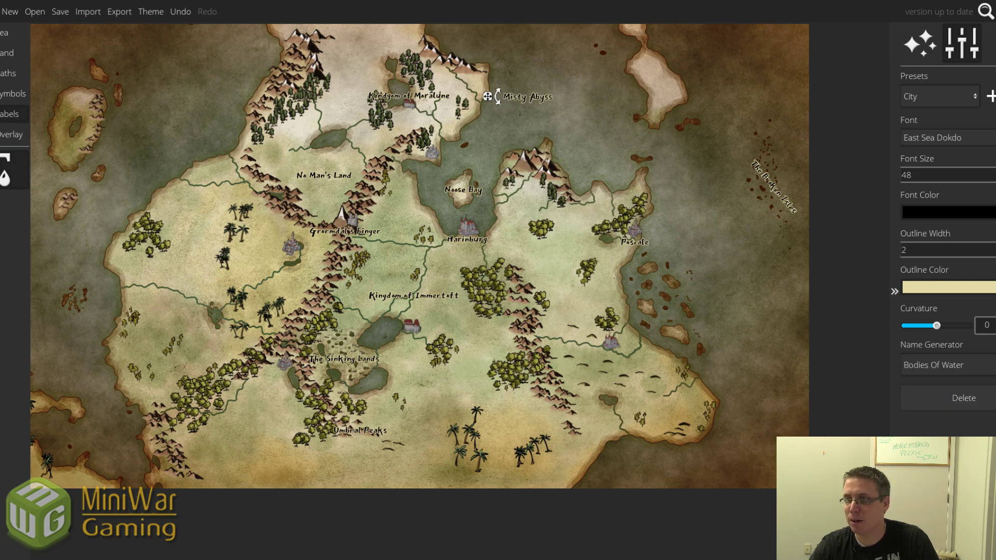
left_click(995, 365)
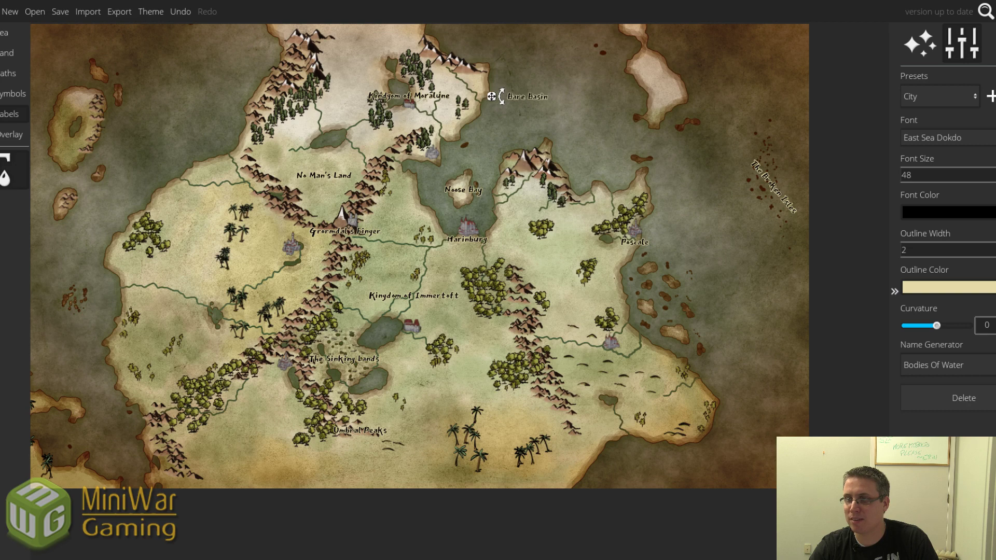
left_click(995, 365)
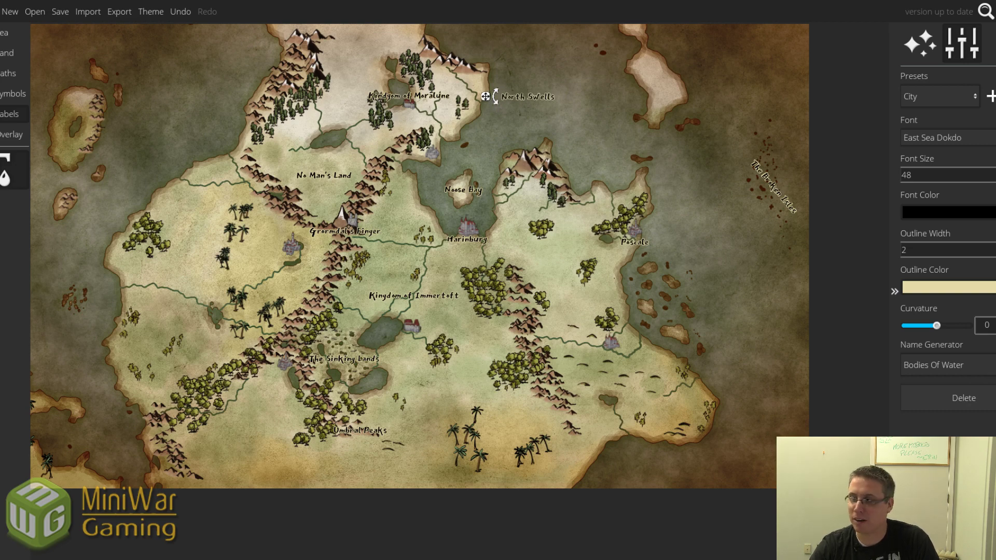
left_click(956, 401)
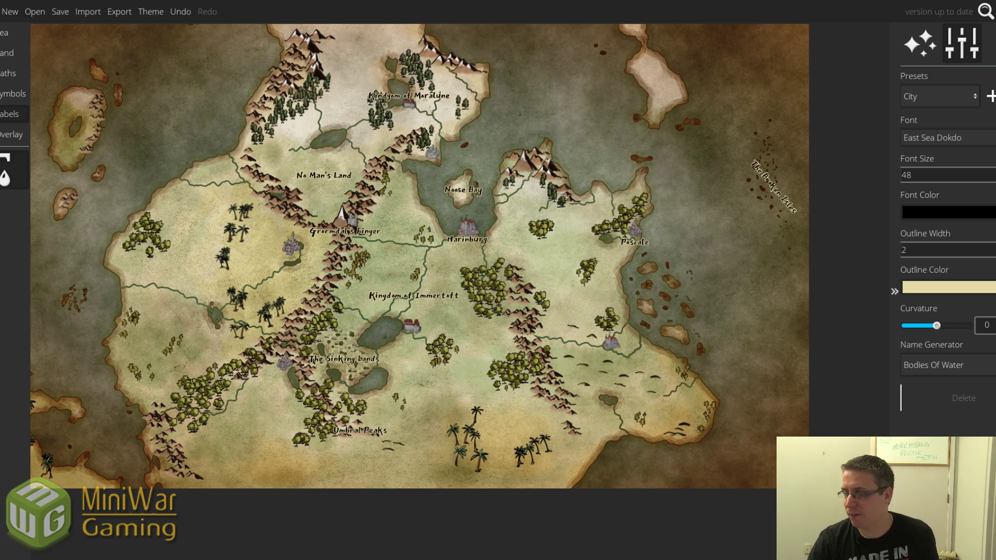
- Set the name generator to Settlements and cycle through generated names for a new label in the western desert
left_click(933, 375)
left_click(934, 400)
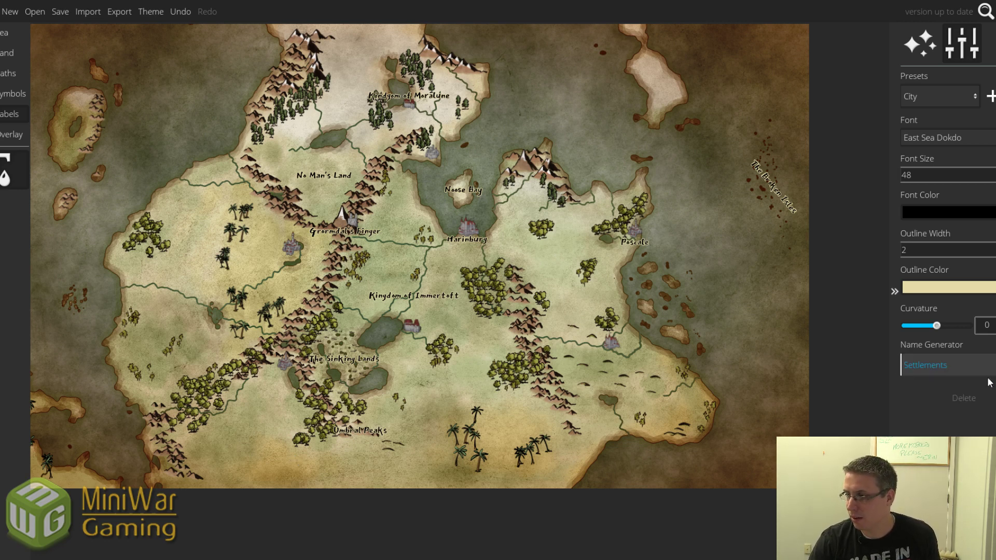
left_click(254, 261)
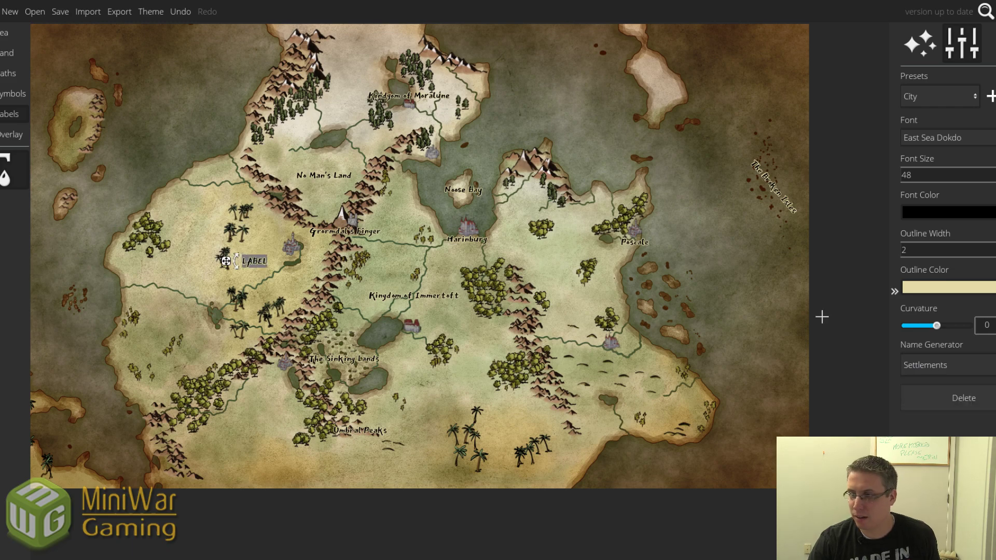
scroll(339, 247, "up", 5)
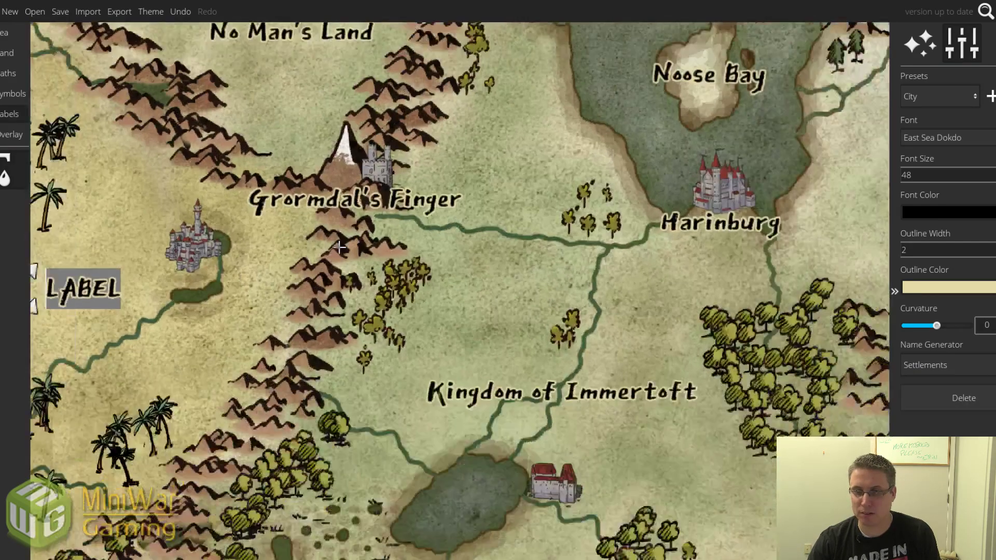
key("r")
key("r")
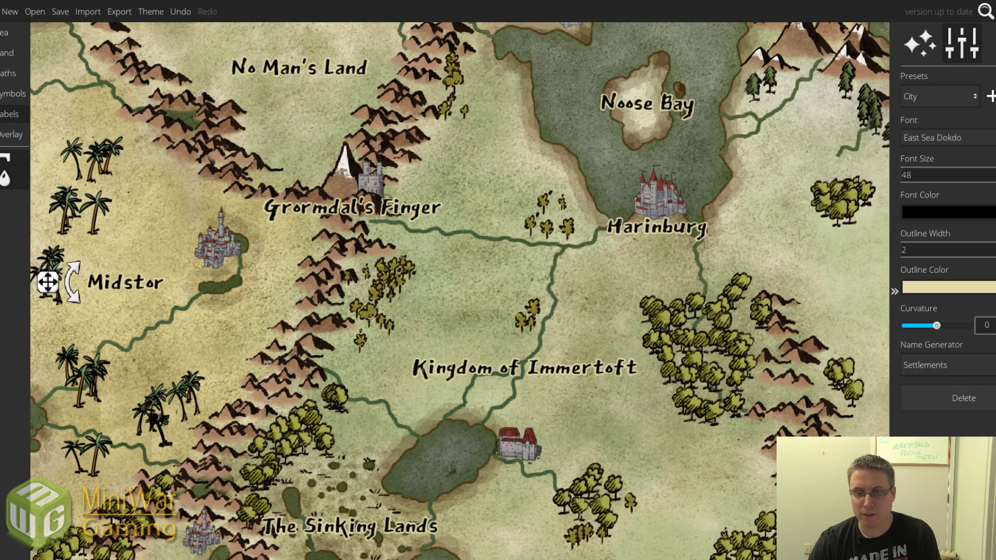
key("r")
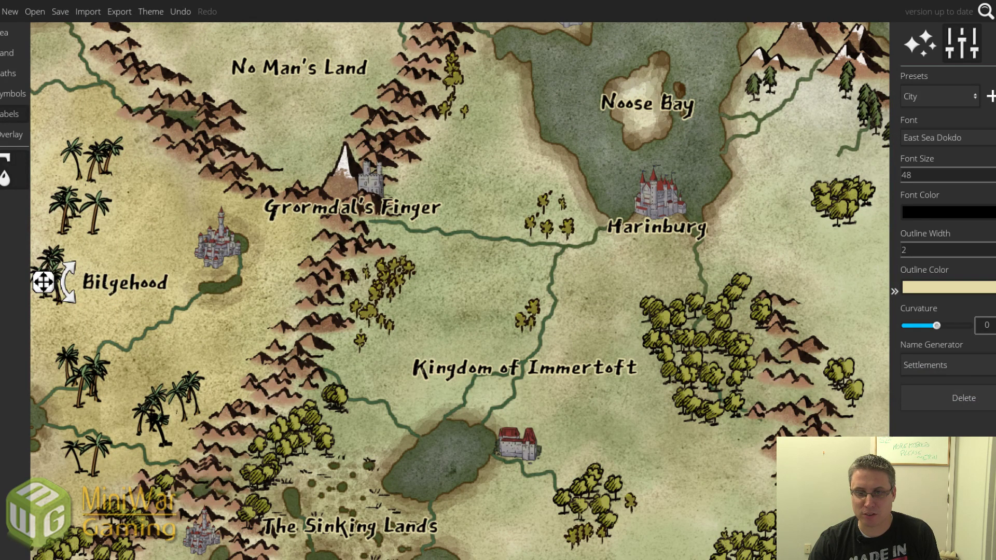
key("r")
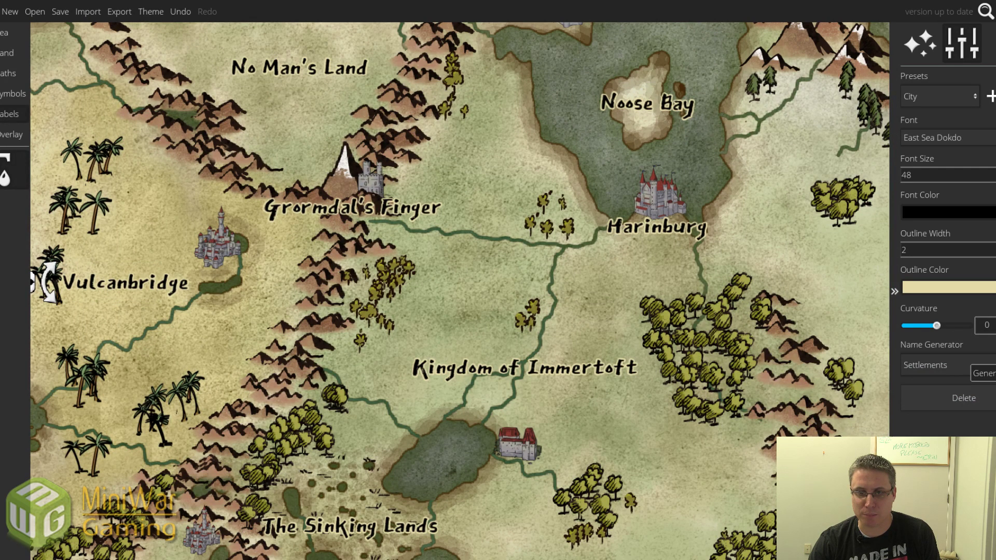
left_click(983, 372)
left_click(984, 372)
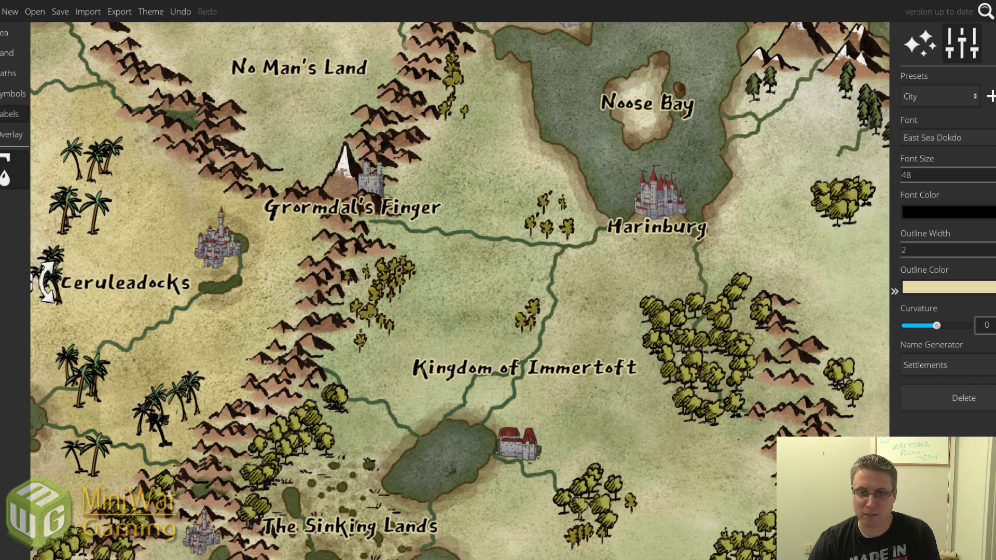
left_click(983, 373)
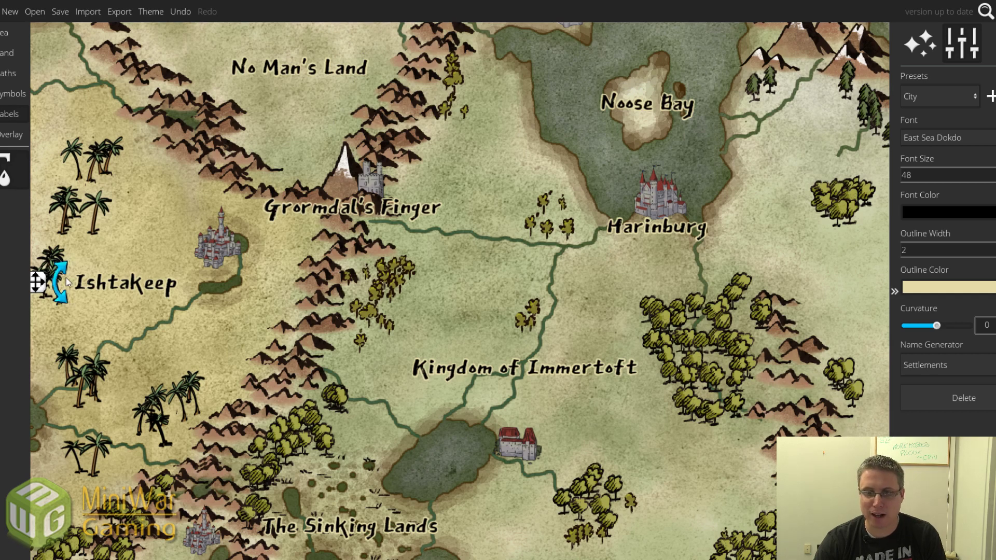
- Replace the Ishtakeep label in the western desert with one reading "Desert Kingdom of Maga'Wyn"
double_click(162, 274)
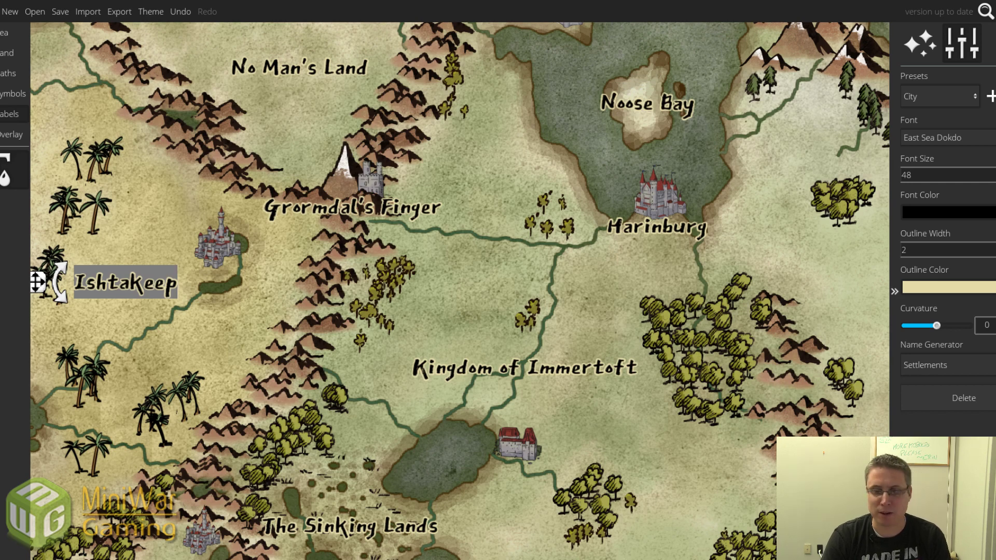
left_click(8, 52)
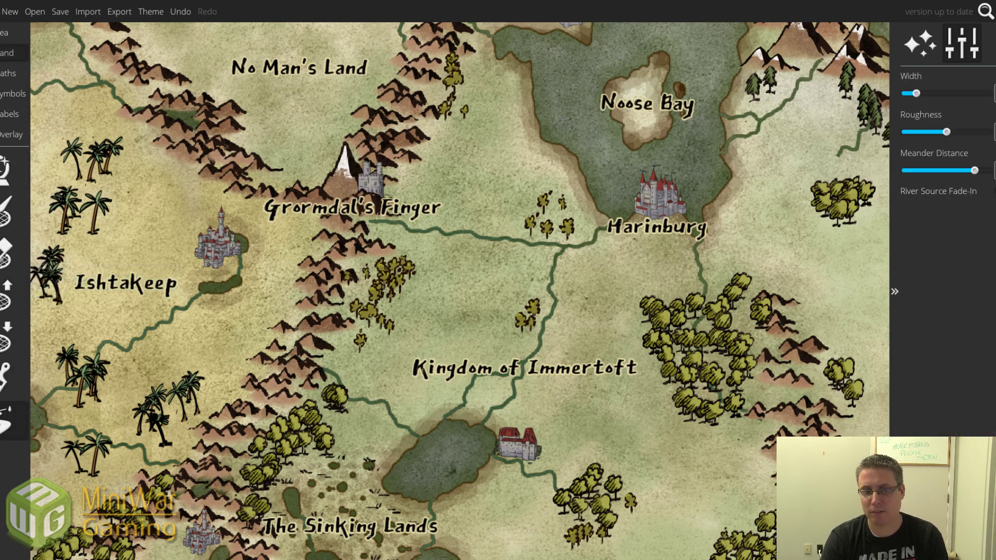
left_click(13, 94)
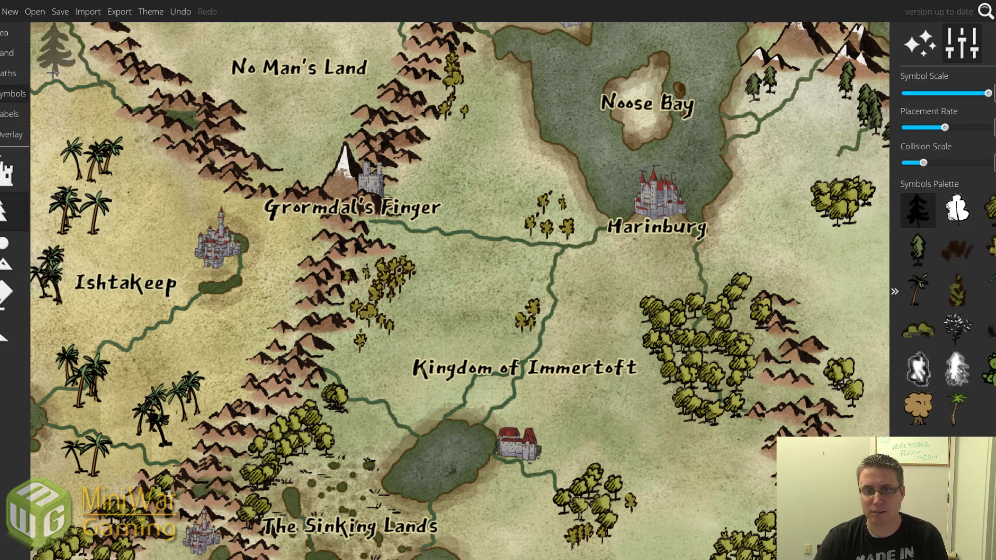
left_click(10, 114)
left_click(110, 273)
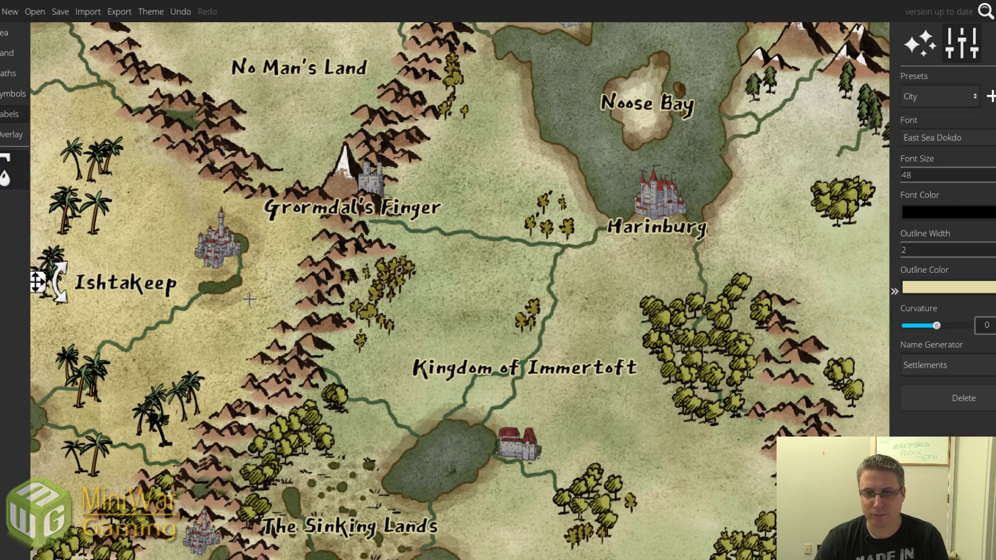
key("ctrl+a")
type("S")
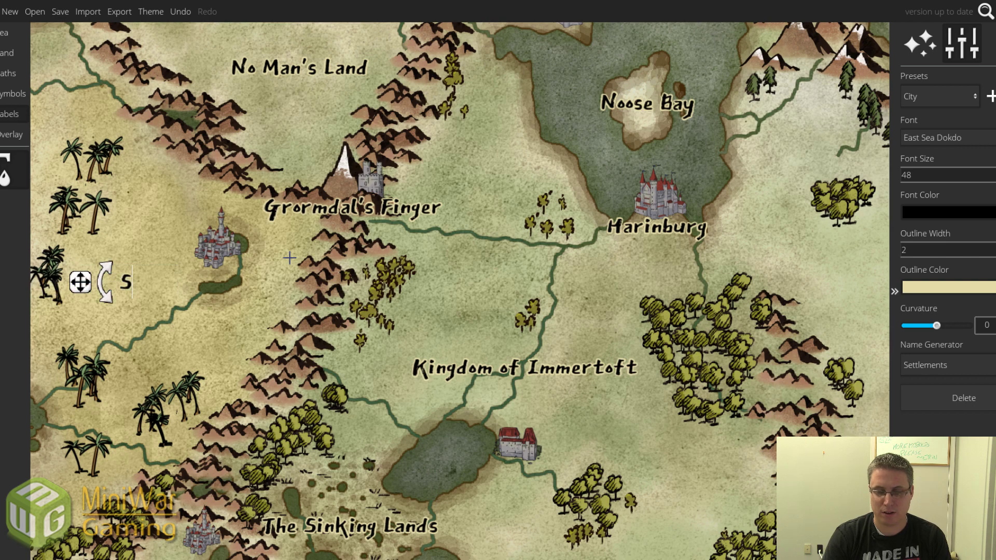
key("BackSpace")
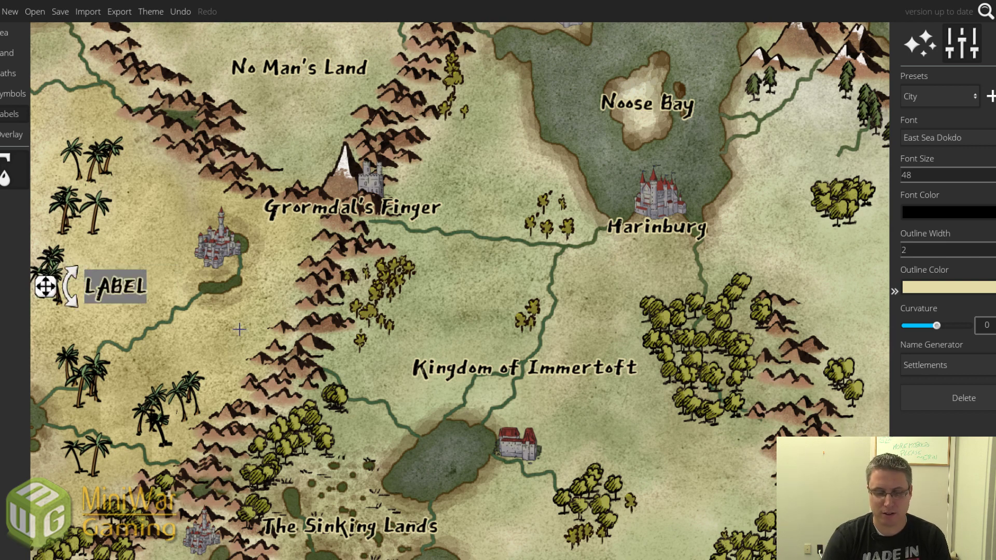
type("Desert Kingdom of")
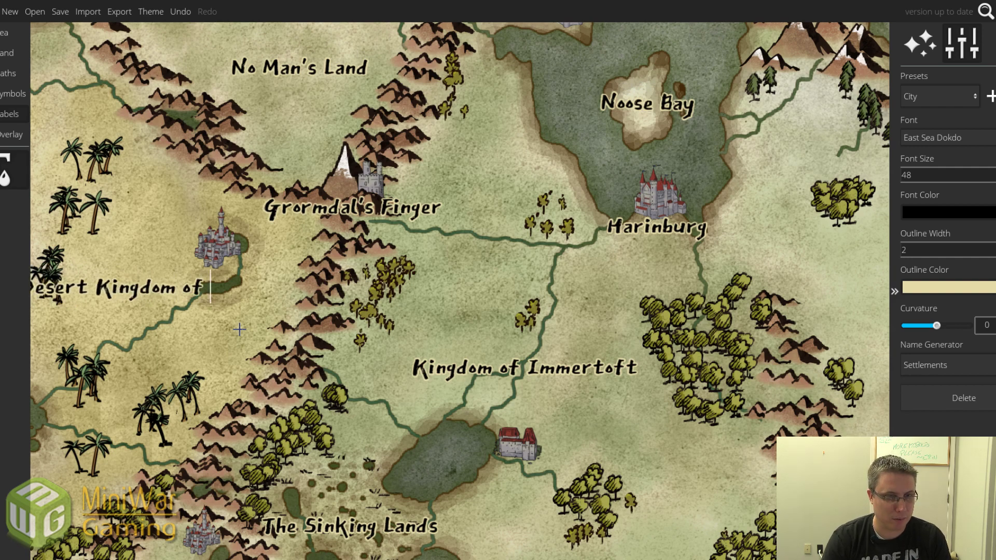
type(" Maga'Wyn")
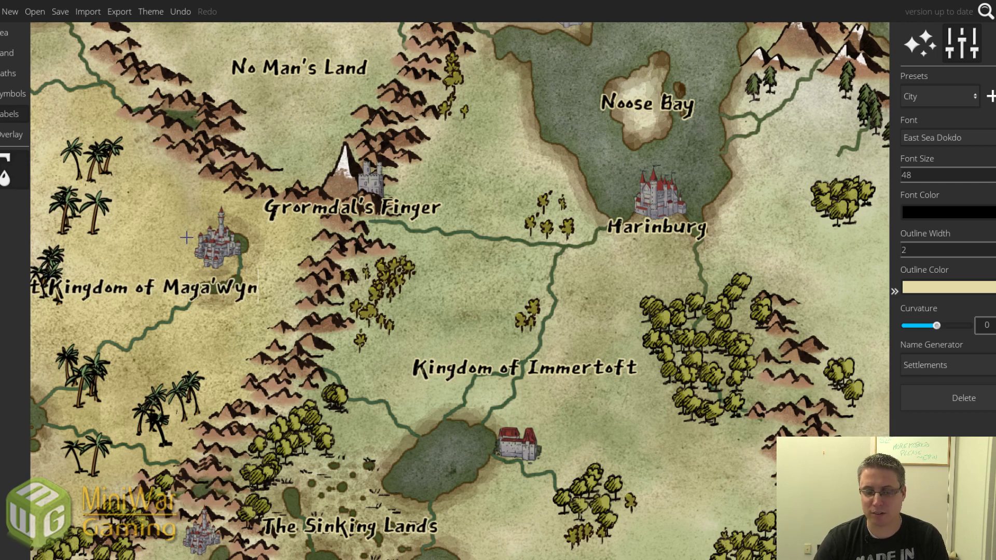
- Shorten the western desert label to "Kingdom of Maga'Wyn" and place it just below the desert castle
scroll(186, 234, "down", 2)
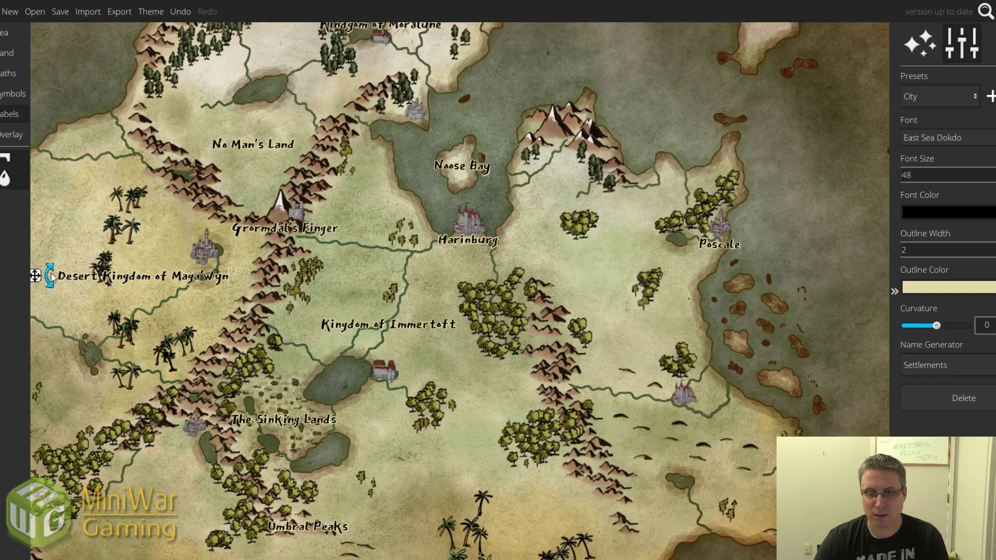
left_click_drag(35, 276, 64, 275)
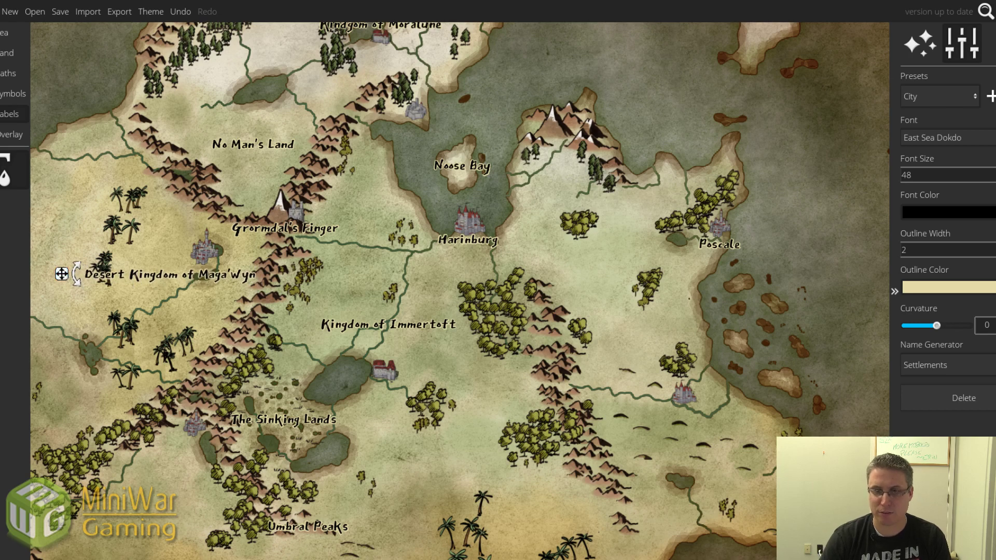
key("BackSpace")
key("BackSpace")
key("BackSpace")
key("BackSpace")
key("BackSpace")
key("BackSpace")
key("BackSpace")
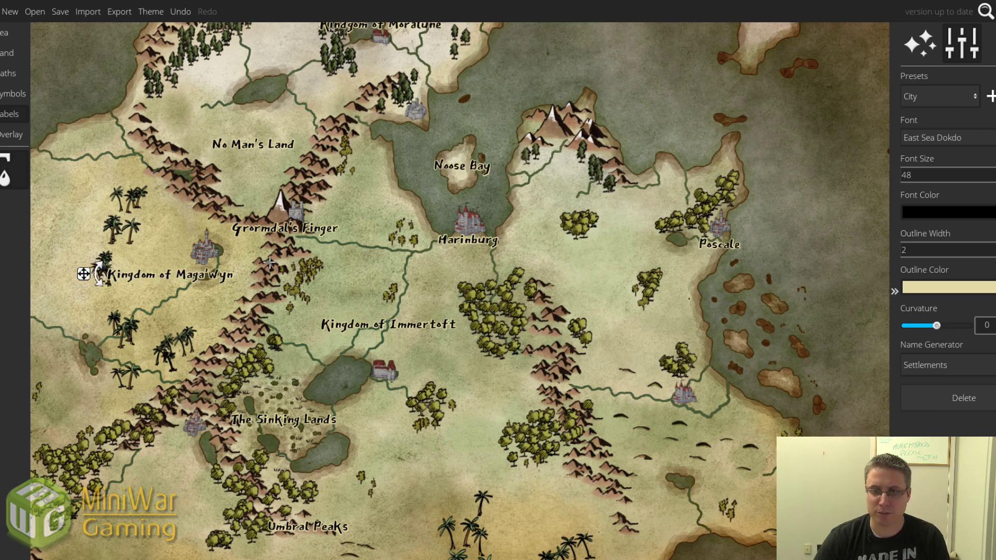
left_click_drag(83, 277, 102, 289)
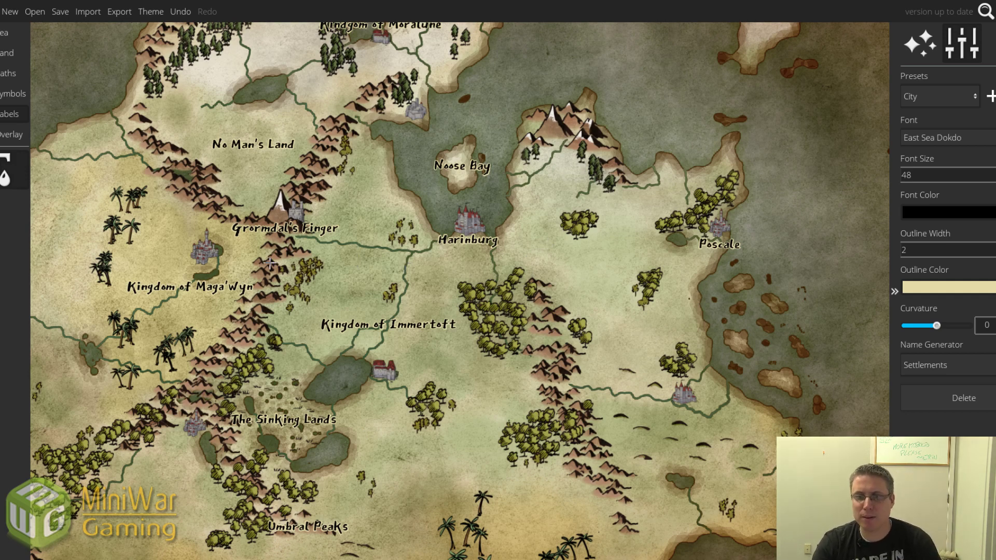
- Reword the Kingdom of Maga'Wyn label to "Maga'Wyn Desert" and tilt it to slope down toward the mountains
left_click(188, 286)
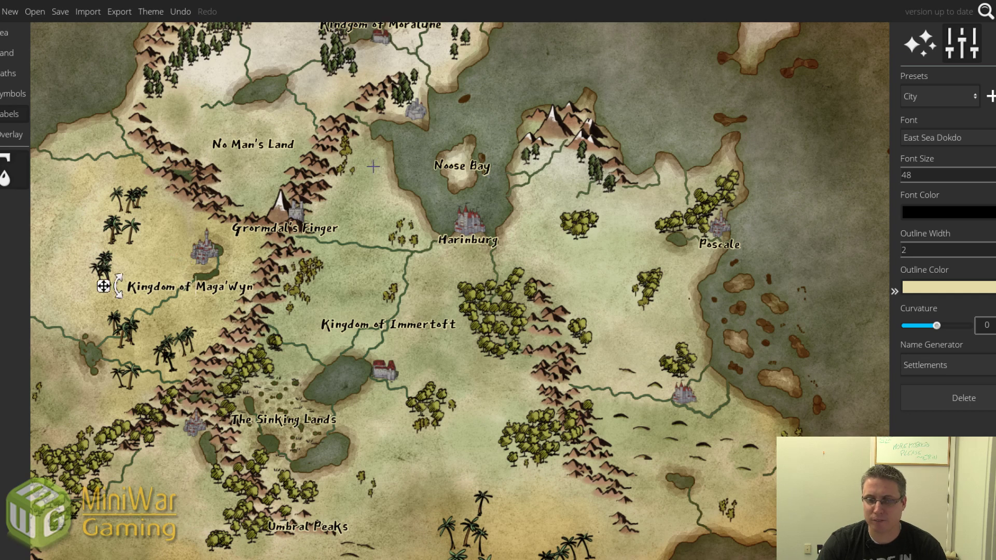
key("BackSpace")
key("BackSpace")
key("BackSpace")
key("BackSpace")
key("BackSpace")
key("BackSpace")
key("BackSpace")
key("BackSpace")
key("BackSpace")
key("BackSpace")
key("BackSpace")
key("End")
type("D")
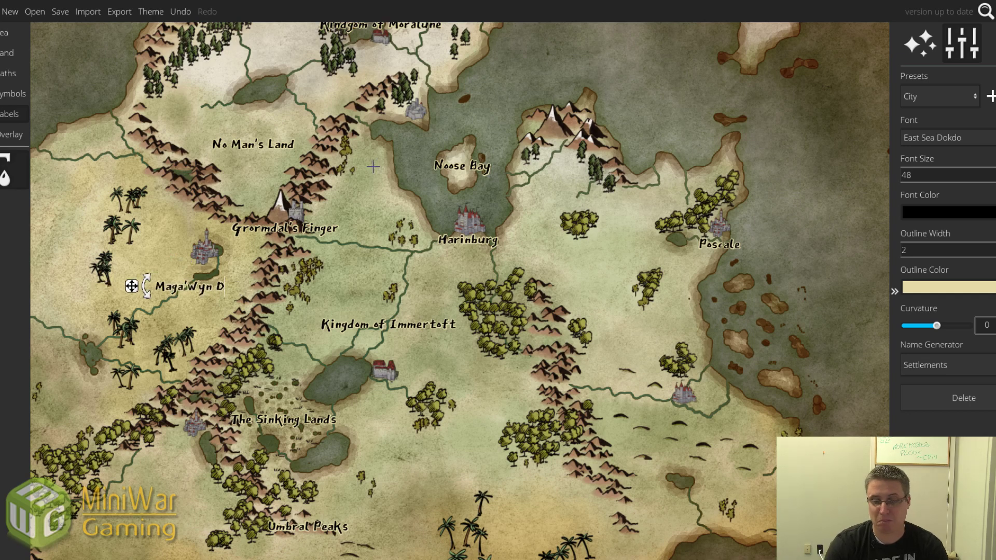
type("esert")
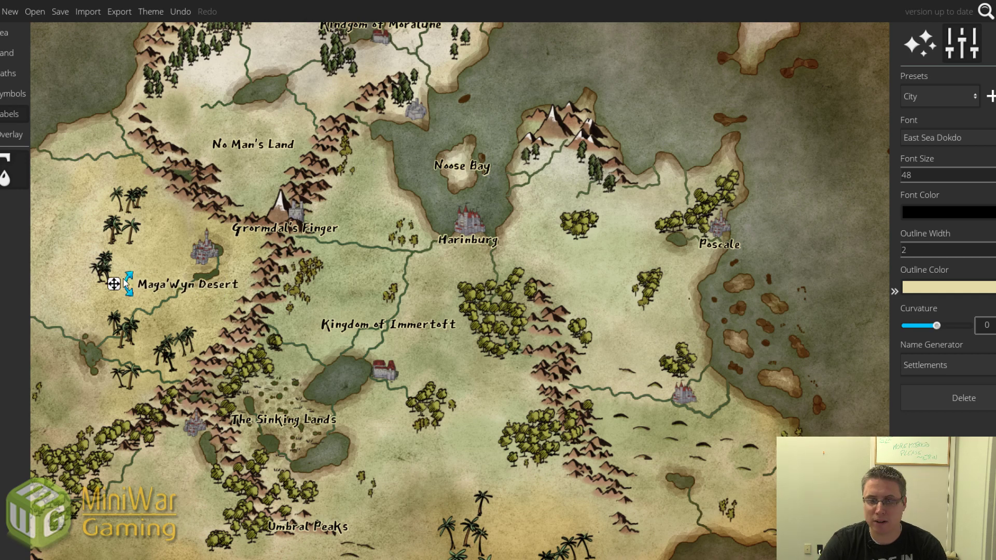
left_click_drag(123, 279, 108, 259)
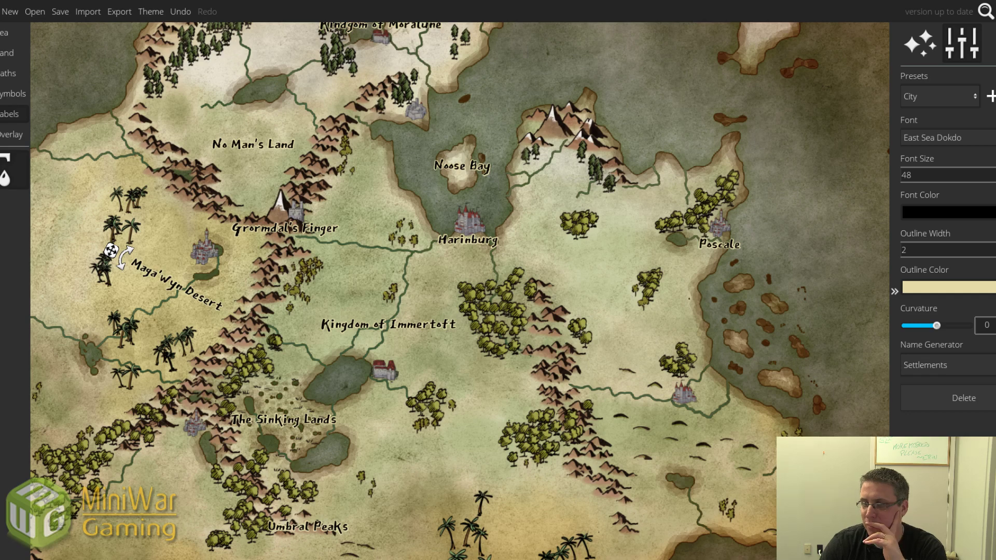
- Add a label in the open land southeast of Harinburg and cycle through generated Settlements names to Salsstar
left_click(572, 257)
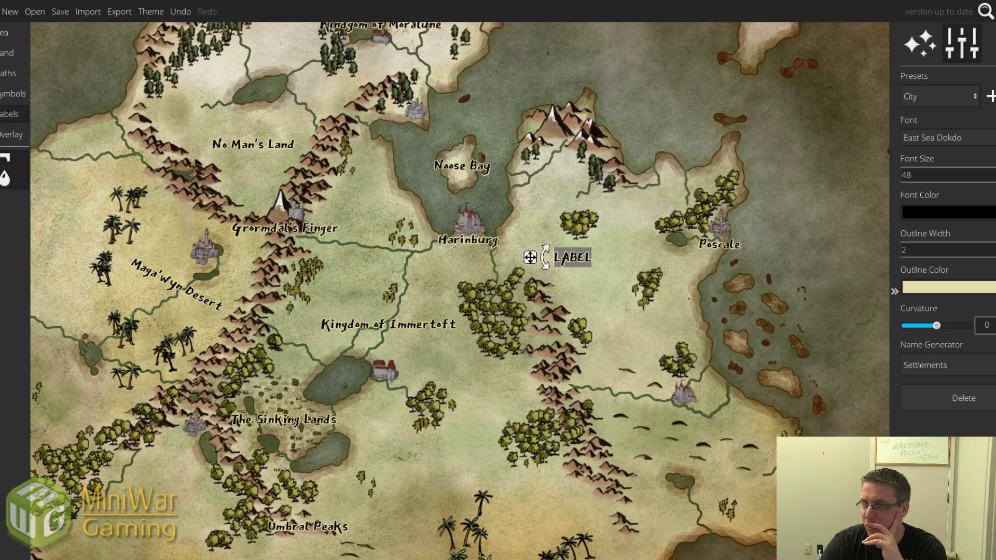
key("Tab")
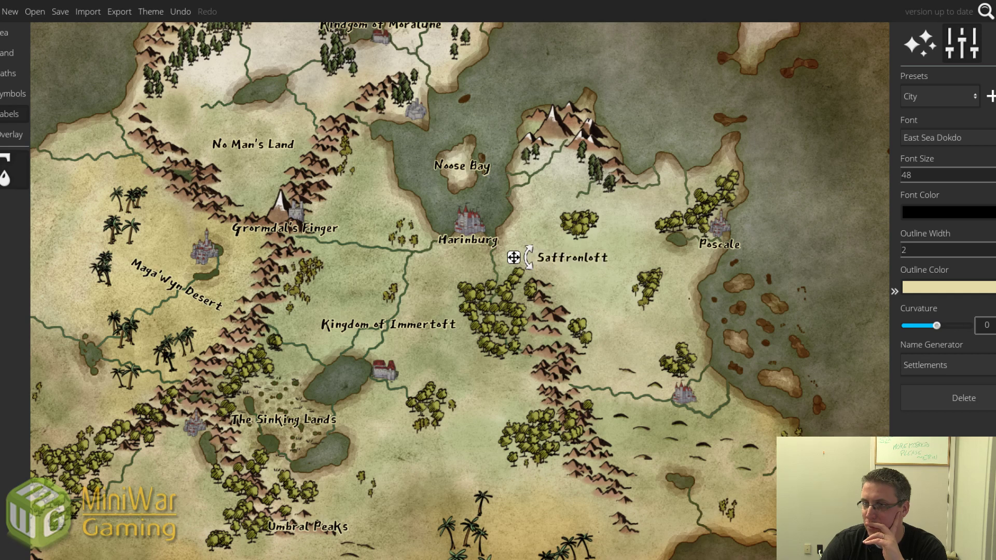
key("Tab")
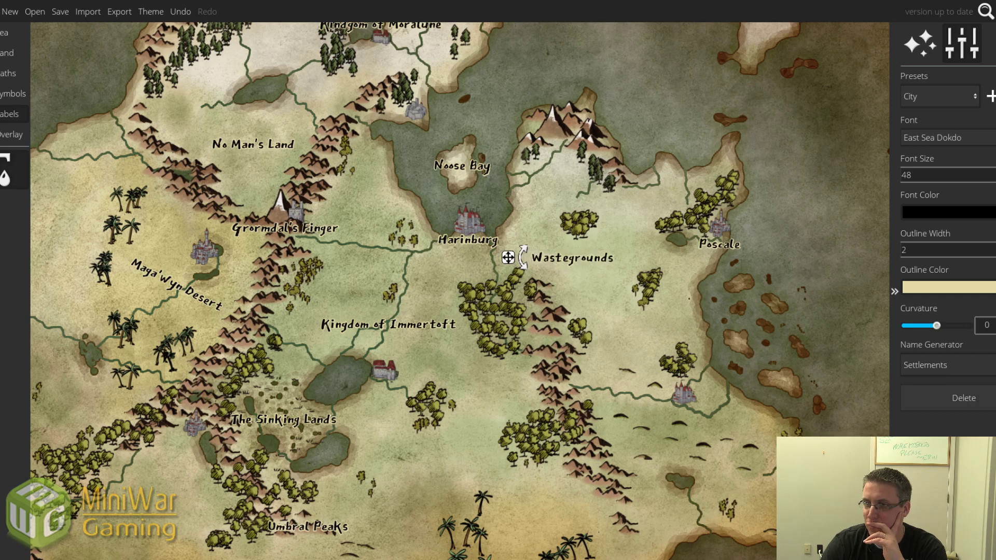
key("Tab")
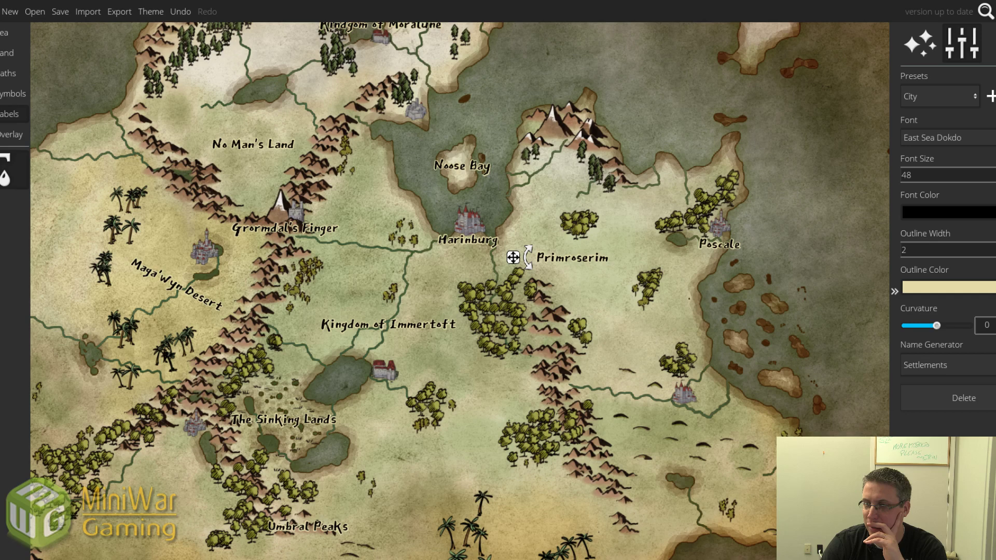
key("Tab")
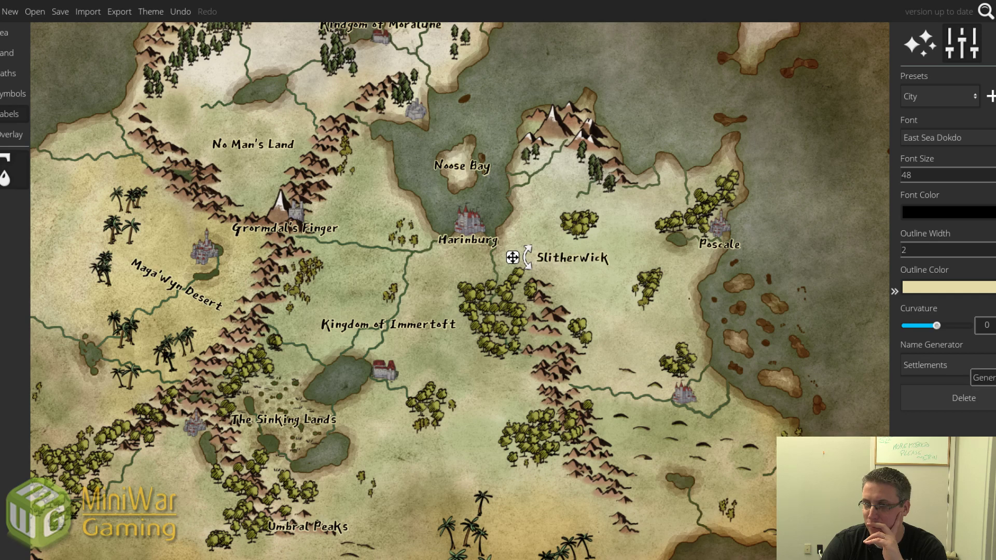
key("Tab")
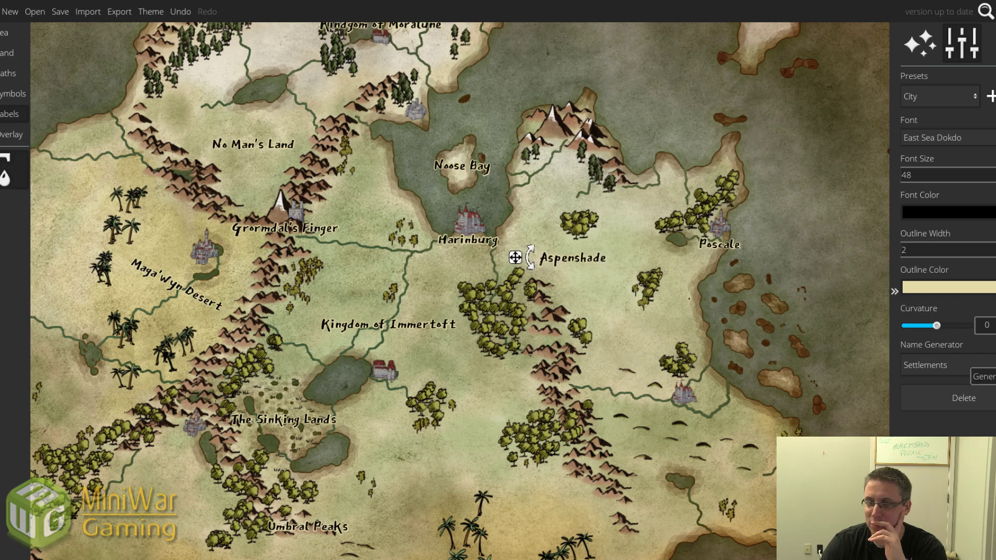
key("Tab")
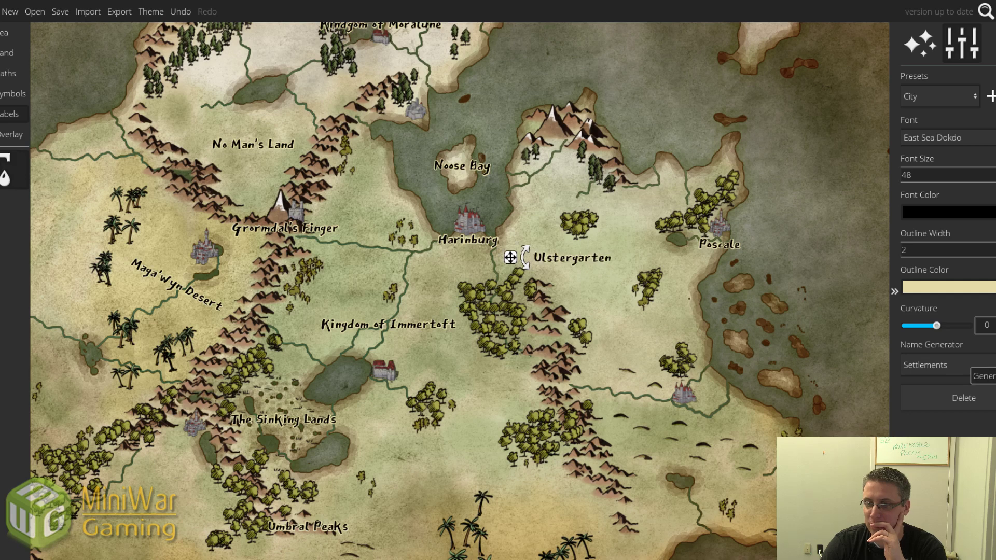
key("Tab")
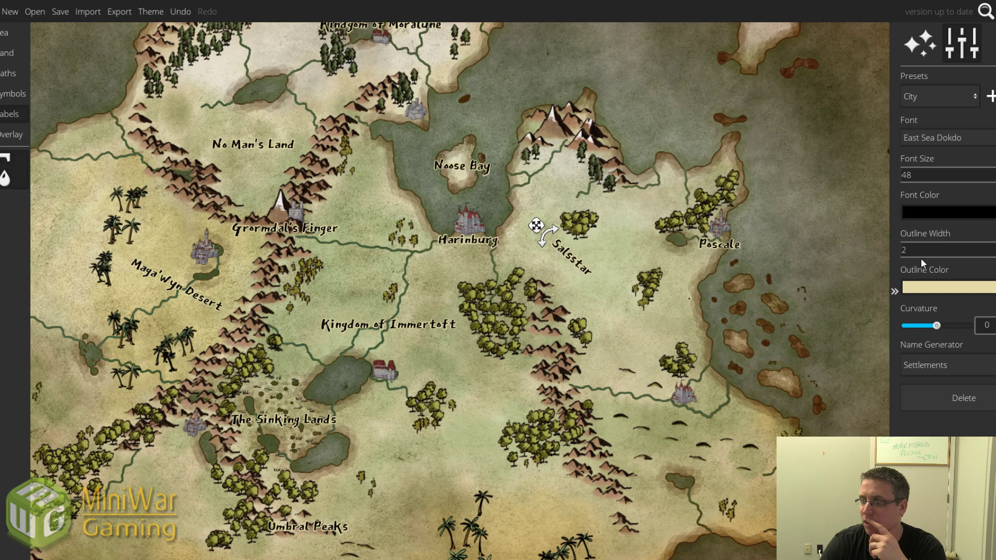
- Enlarge the Salsstar label to font size 70 and place it east of the central forest, sloping upward to the east
double_click(905, 175)
type("56")
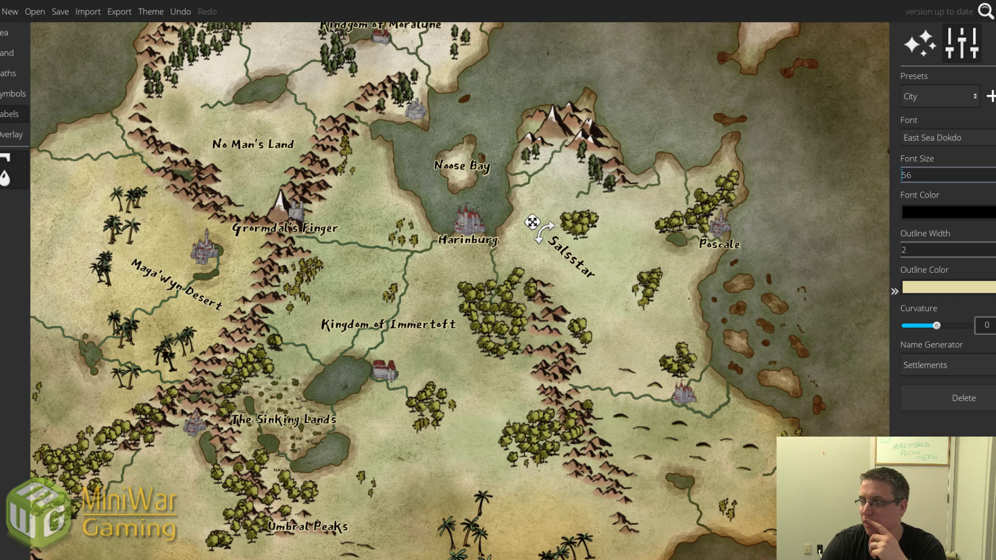
key("BackSpace")
key("BackSpace")
type("66")
left_click_drag(531, 221, 564, 325)
left_click_drag(580, 329, 571, 283)
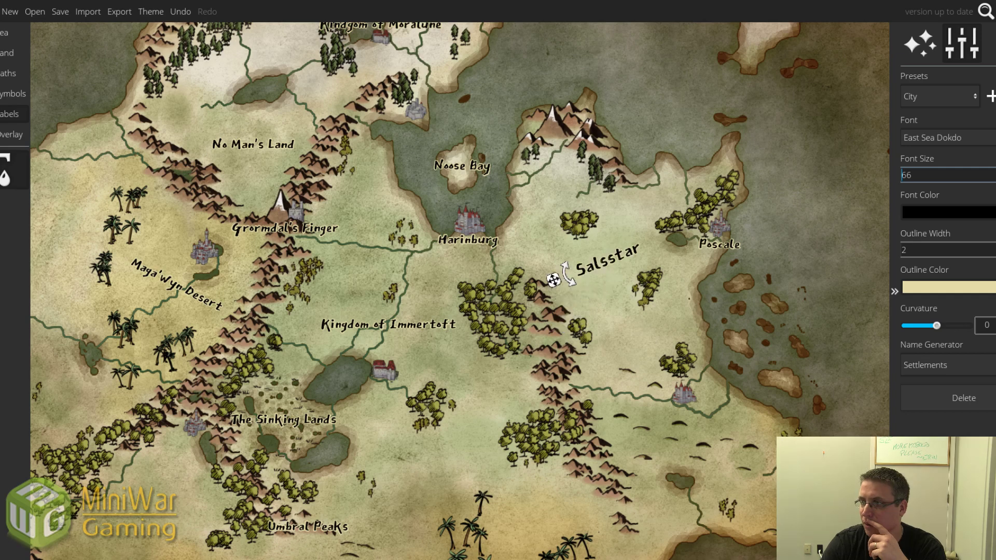
key("Up")
key("Up")
key("Up")
key("Up")
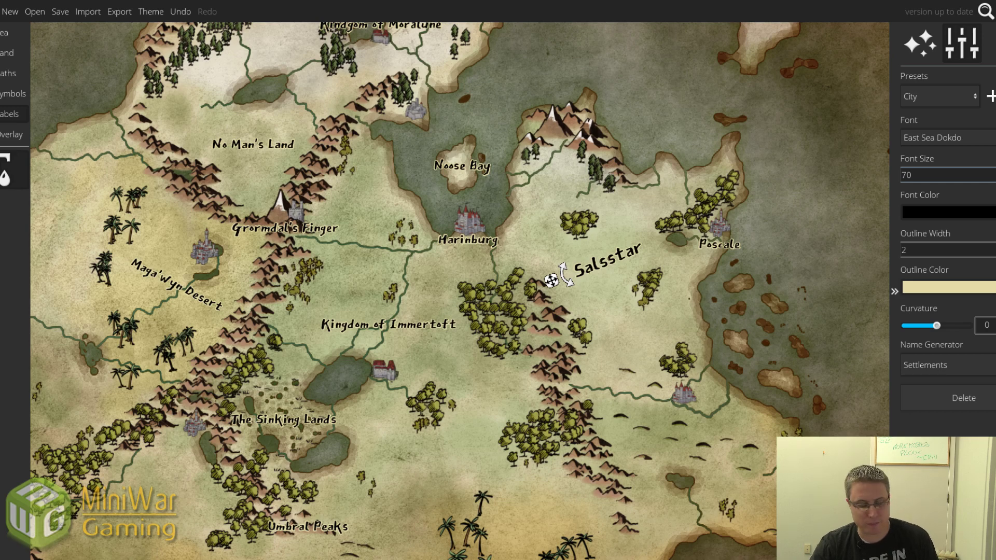
- Look over the northern, western and southern regions of the map and their labels
left_click_drag(450, 430, 610, 459)
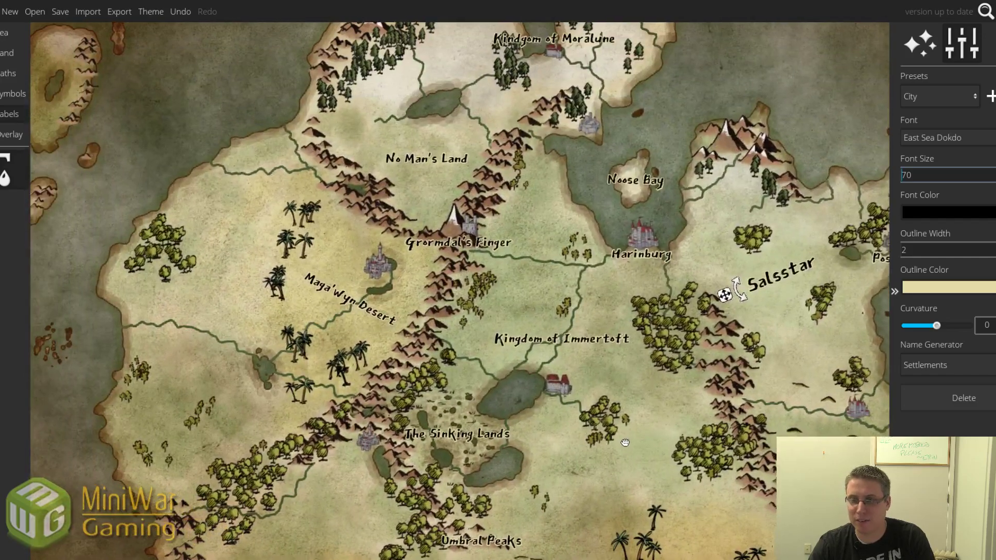
left_click_drag(495, 262, 418, 408)
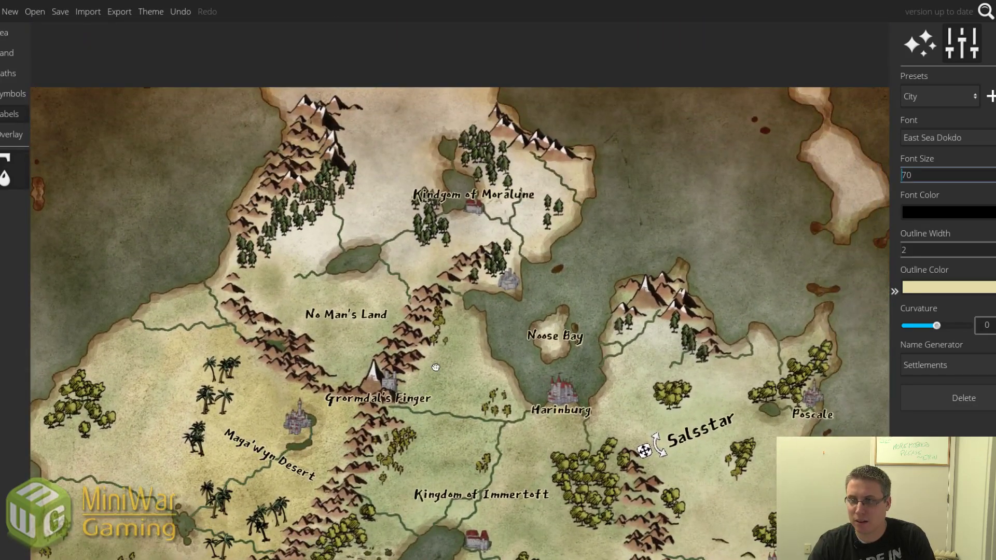
left_click_drag(430, 366, 505, 156)
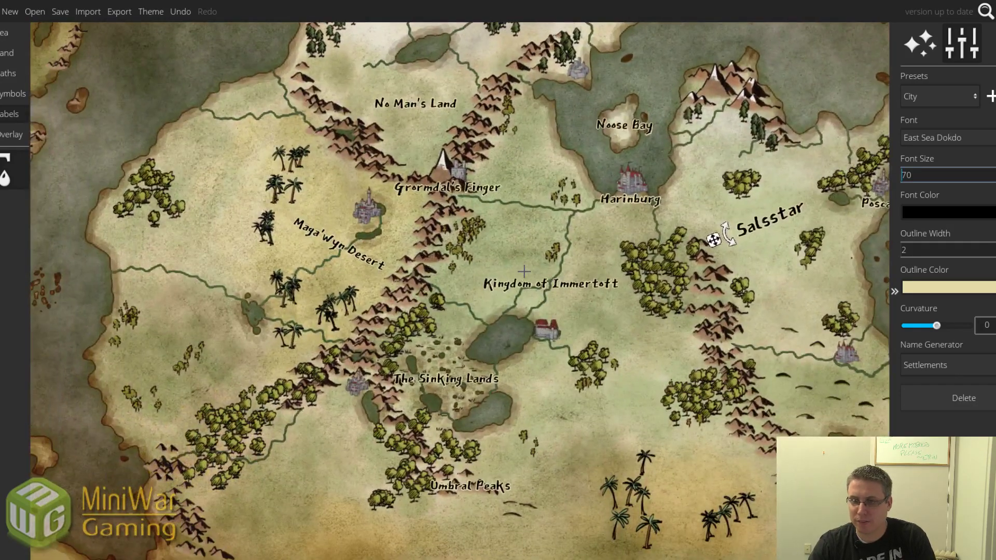
scroll(527, 268, "down", 1)
left_click_drag(523, 360, 569, 336)
scroll(514, 303, "down", 1)
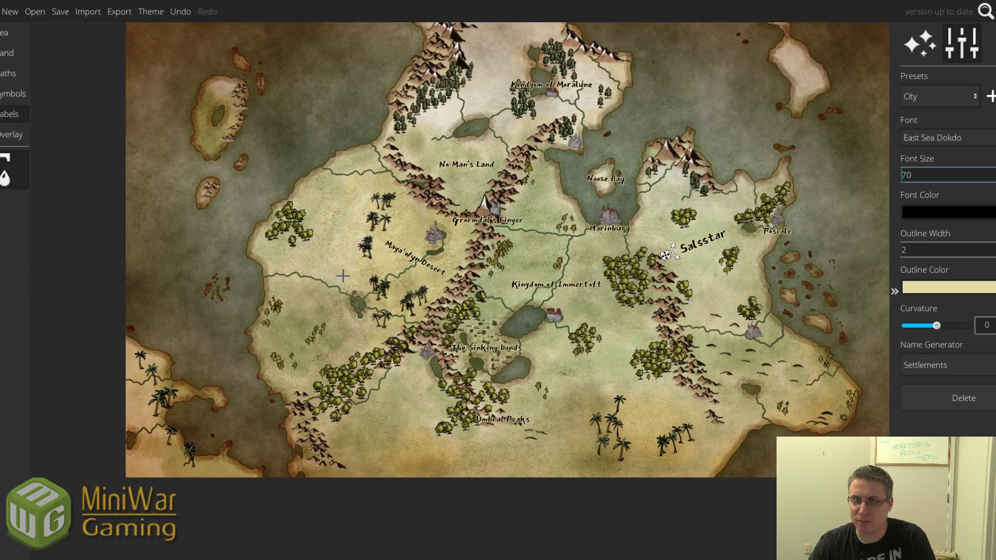
left_click_drag(354, 251, 298, 292)
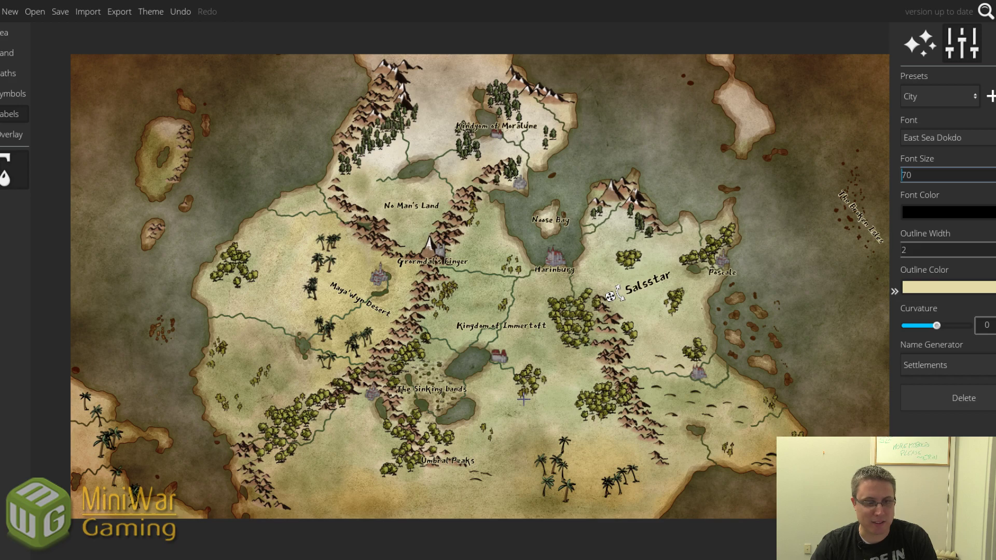
left_click_drag(501, 406, 567, 343)
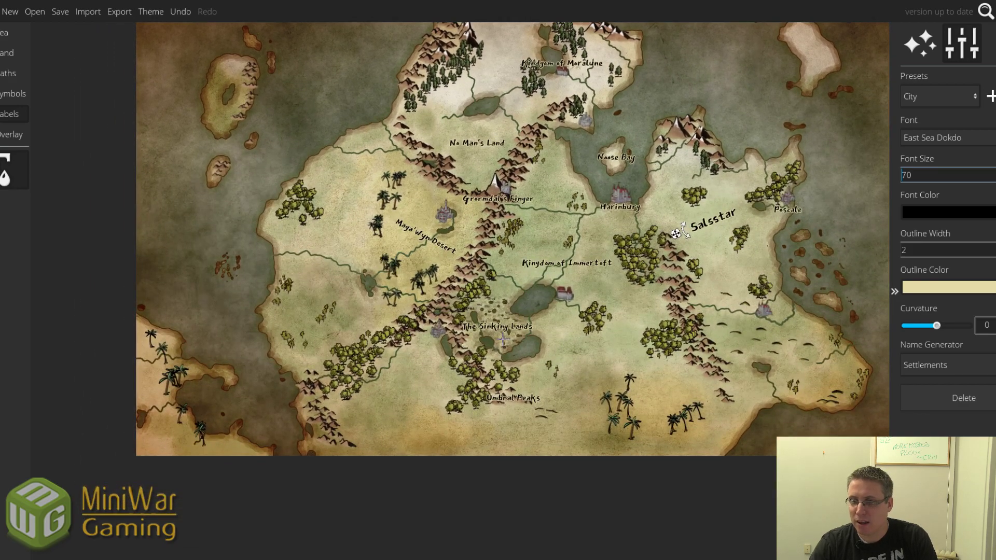
- Add a label below the castle west of The Sinking Lands, using a generated Settlements name and font size 52
scroll(419, 346, "up", 5)
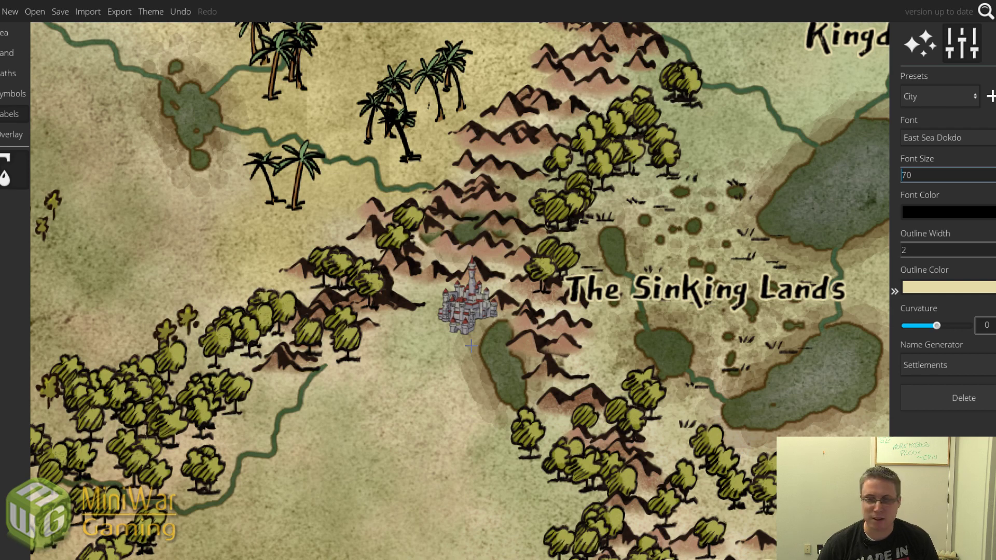
left_click_drag(446, 376, 502, 323)
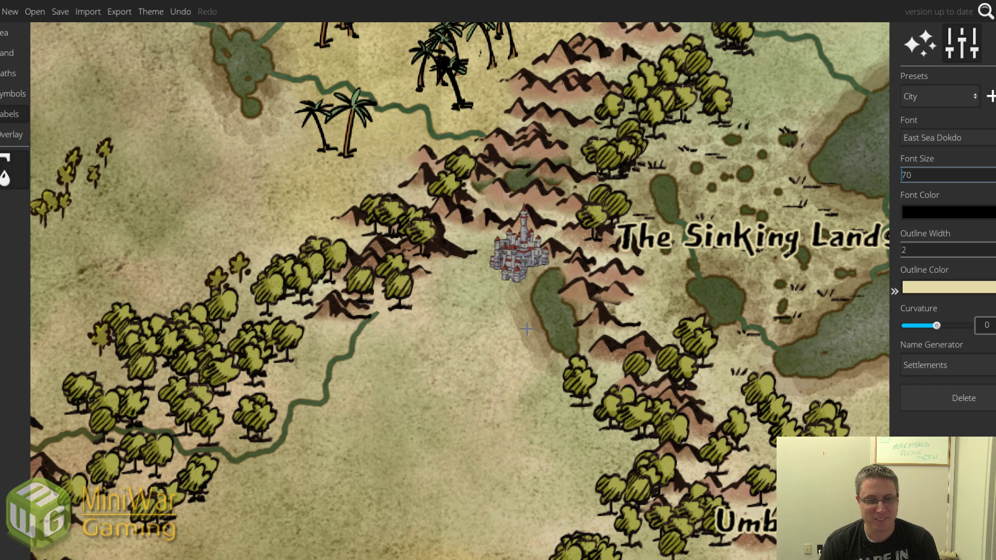
left_click(455, 298)
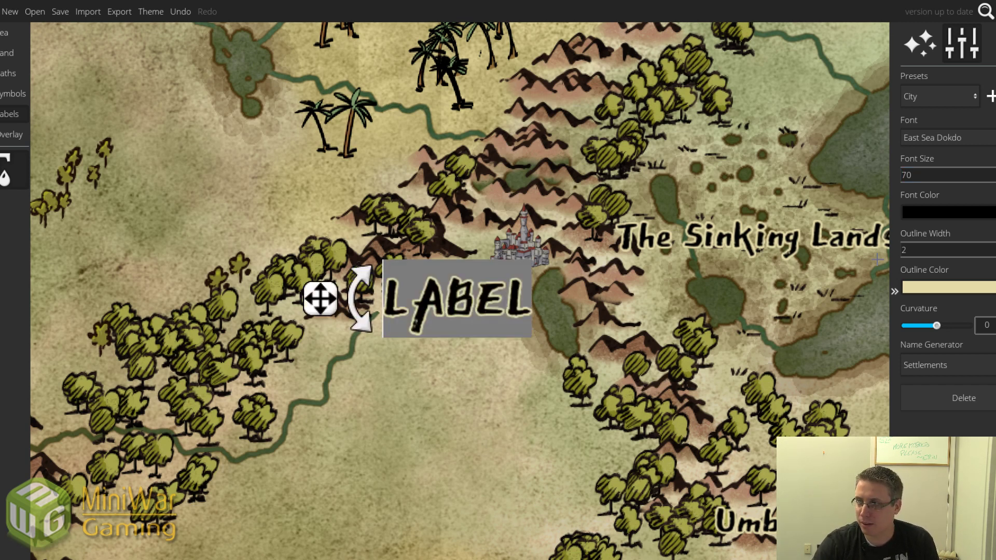
left_click(913, 175)
scroll(912, 175, "down", 14)
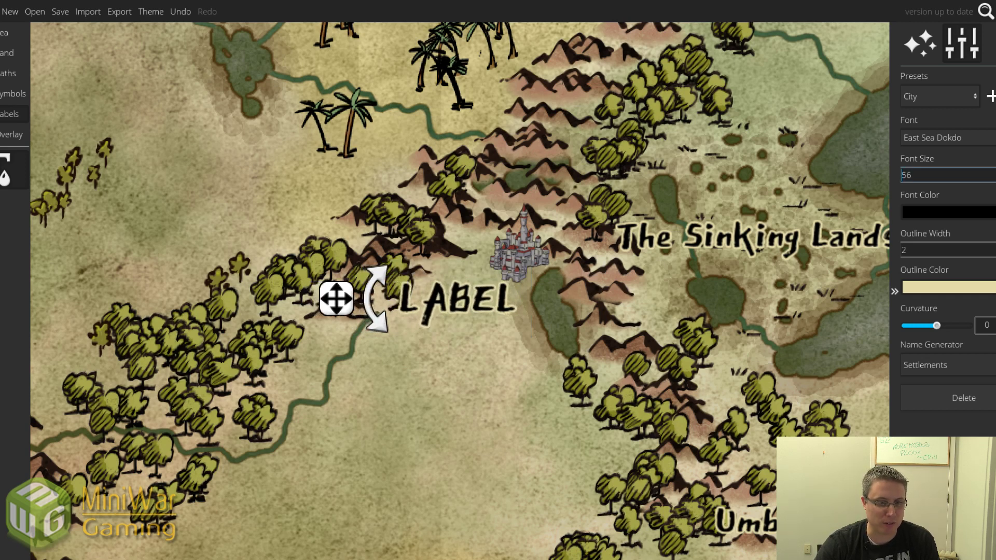
left_click(984, 375)
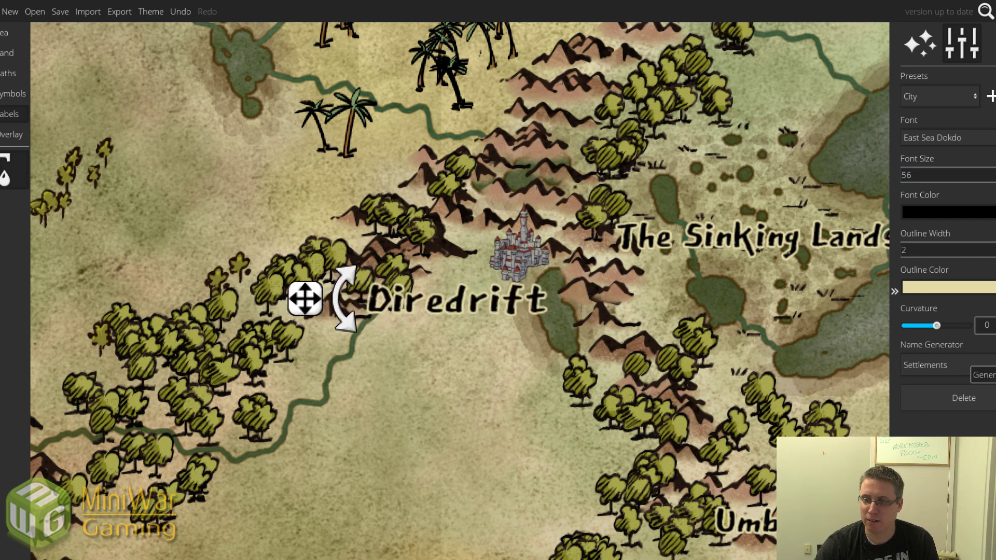
scroll(901, 174, "down", 4)
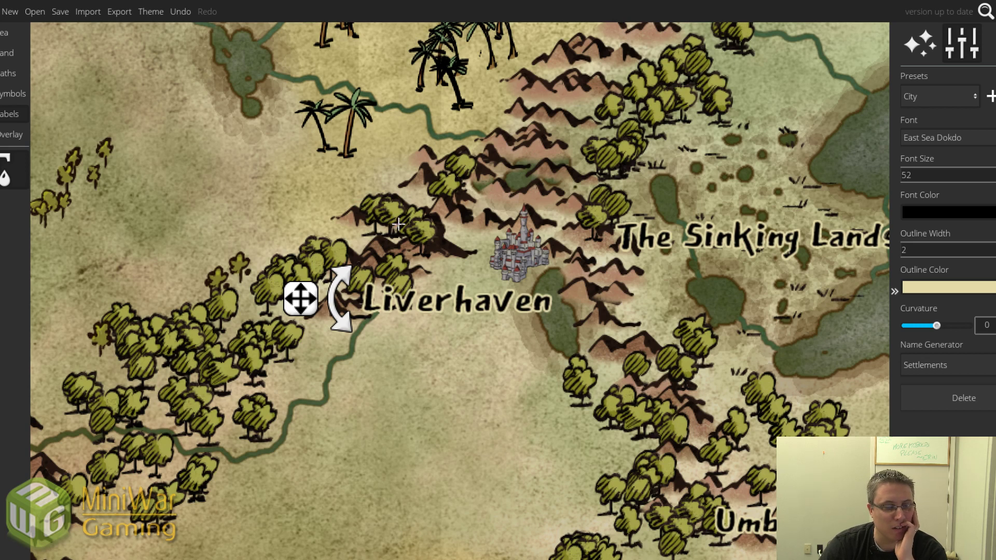
- Replace the Liverhaven label's text with "Karlog Hallow"
left_click(369, 296)
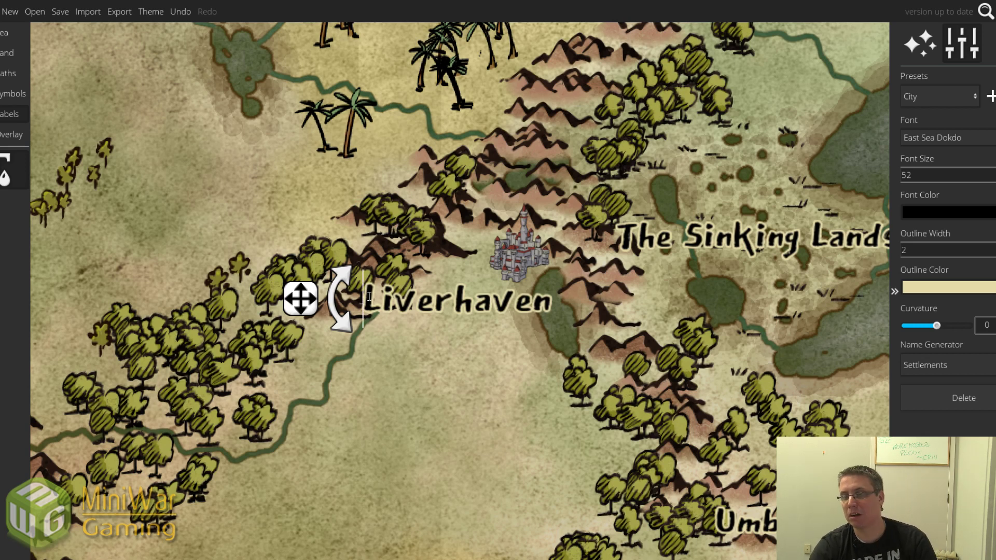
double_click(548, 318)
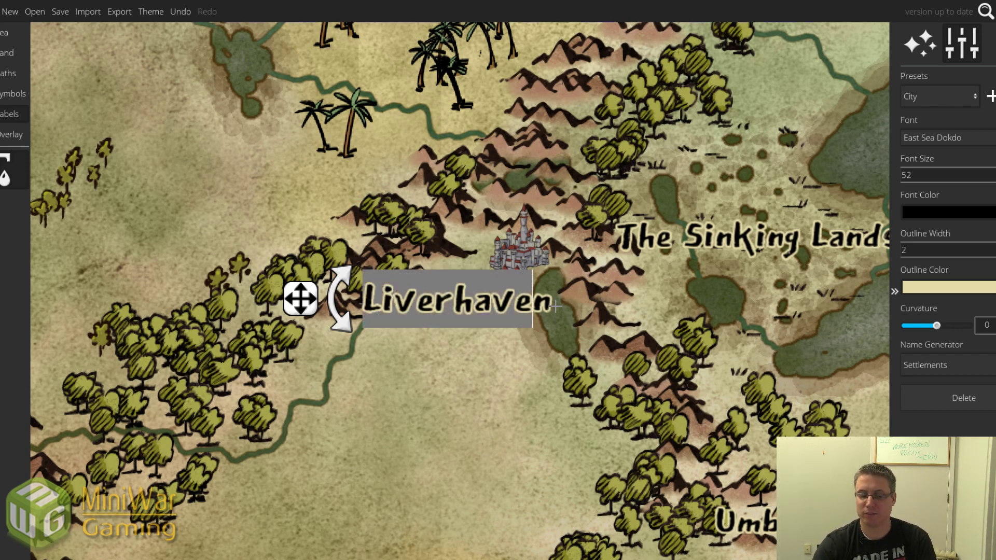
type("Karl")
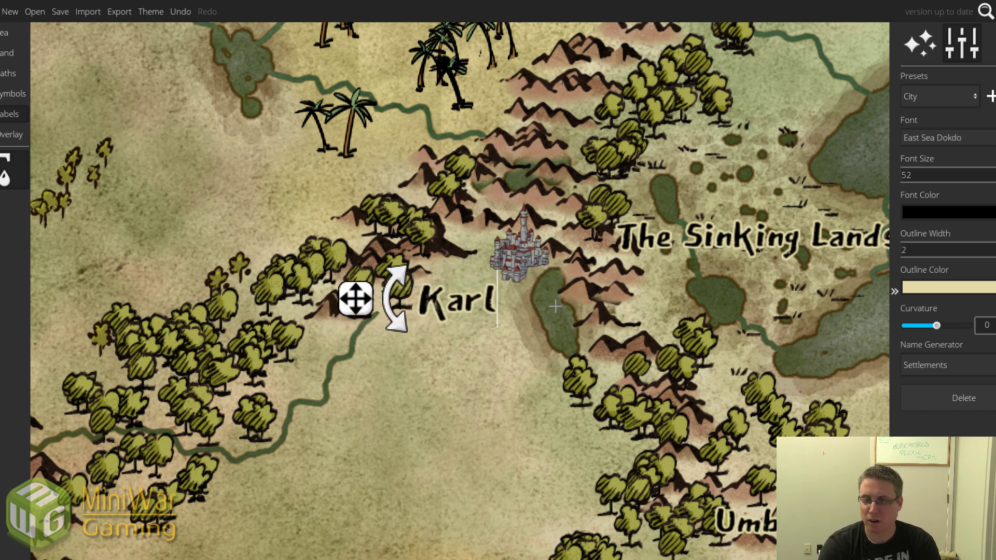
type("og Hallow")
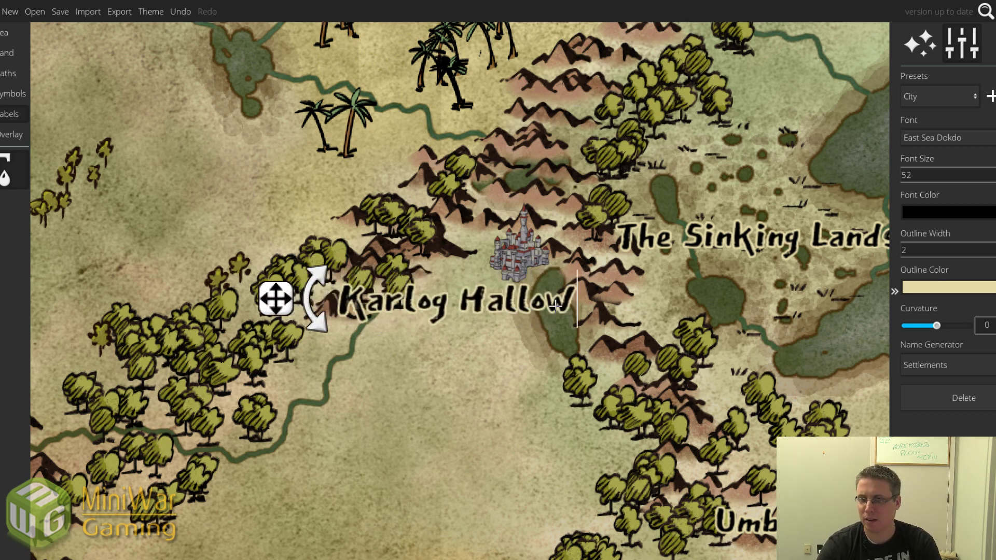
- Move the Karlog Hallow label directly beneath the castle west of The Sinking Lands and reduce its font size to 42
left_click_drag(285, 303, 361, 311)
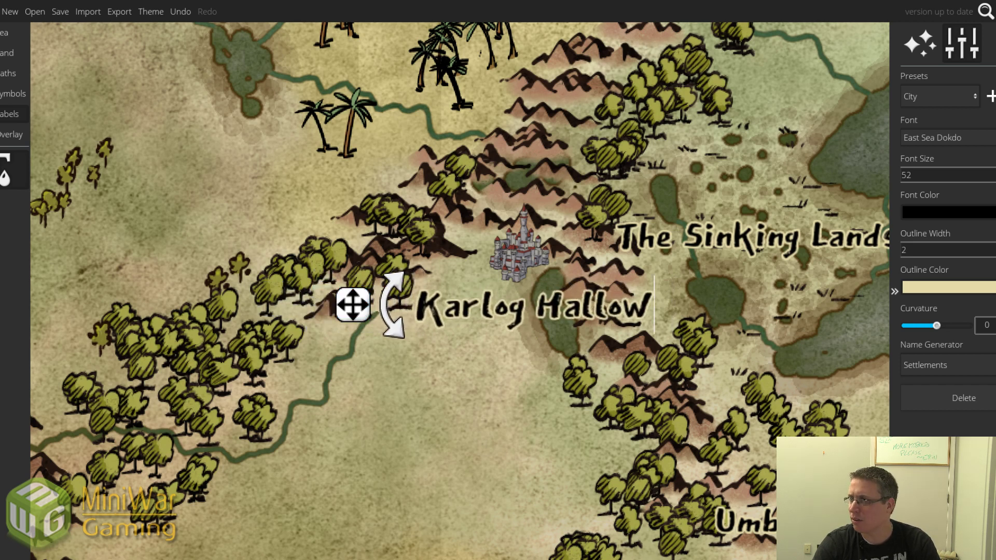
left_click(993, 178)
left_click(993, 178)
left_click(993, 178)
left_click(994, 178)
left_click(993, 177)
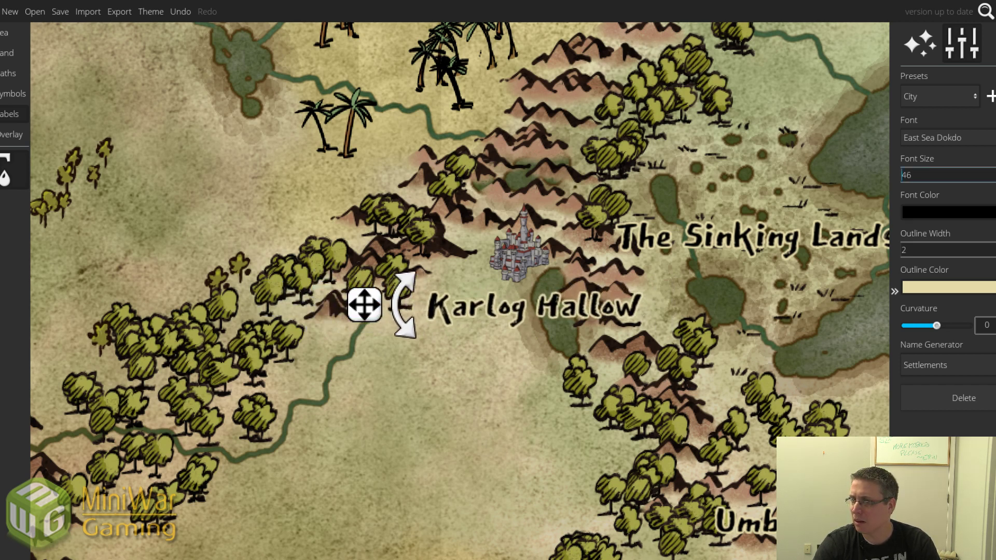
left_click(993, 178)
left_click(994, 178)
left_click(994, 178)
left_click_drag(375, 304, 366, 294)
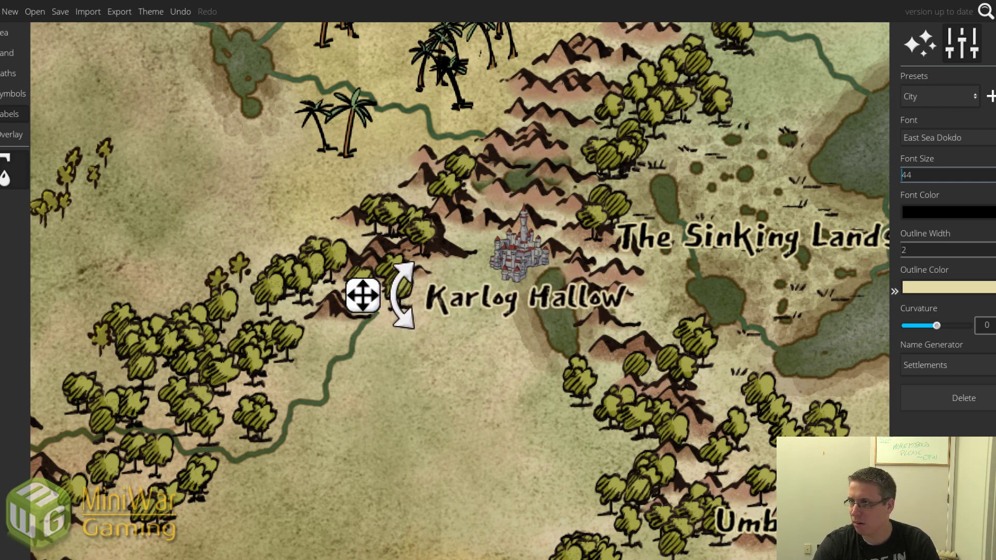
key("Down")
key("Down")
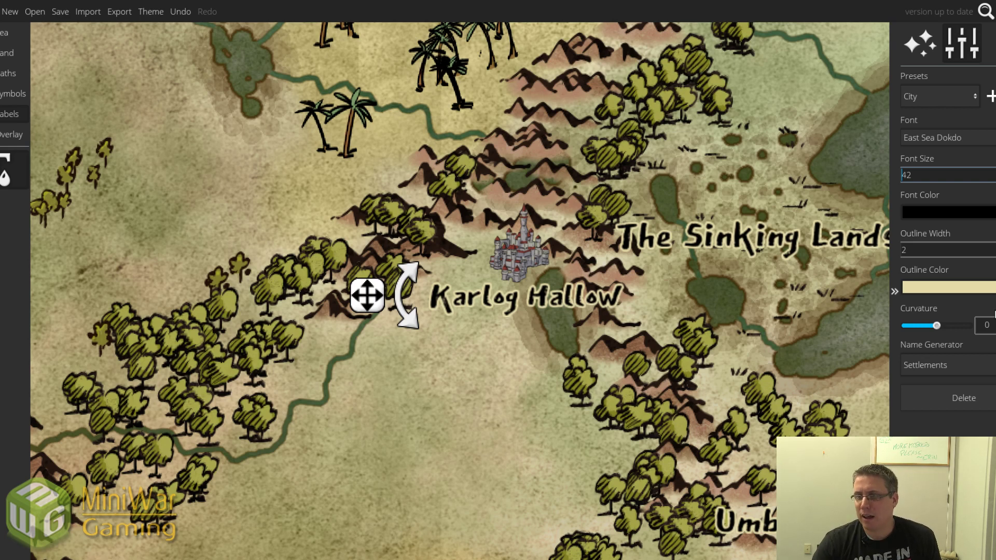
- Change the word "Hallow" in the castle's label to "Keep" so the text reads "Karlog Keep"
left_click(533, 300)
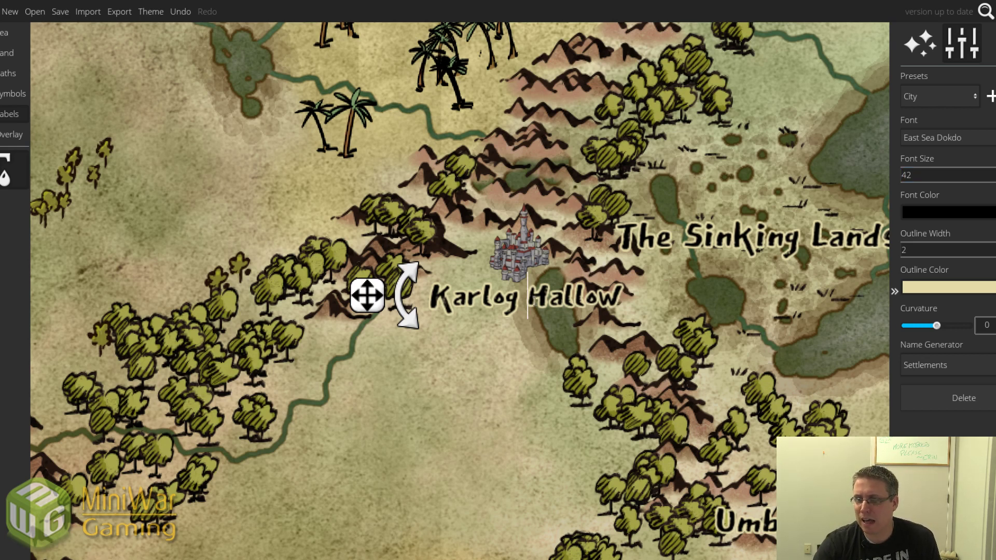
double_click(597, 304)
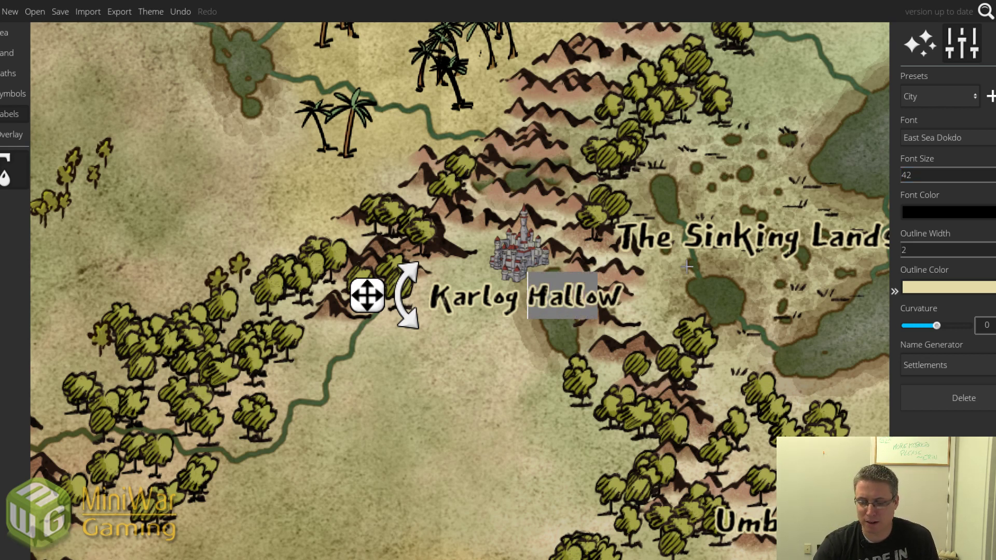
type("W")
key("BackSpace")
type("Kee")
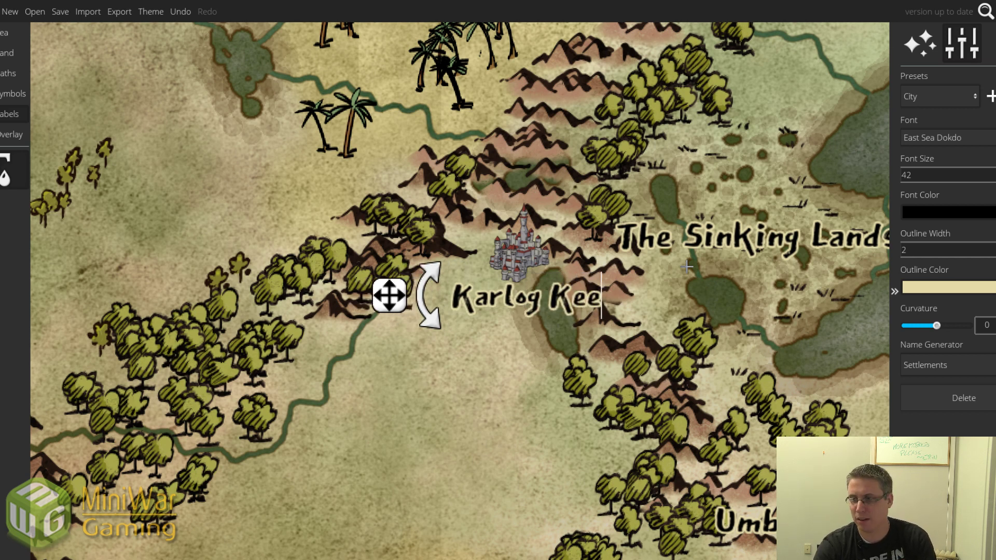
type("p")
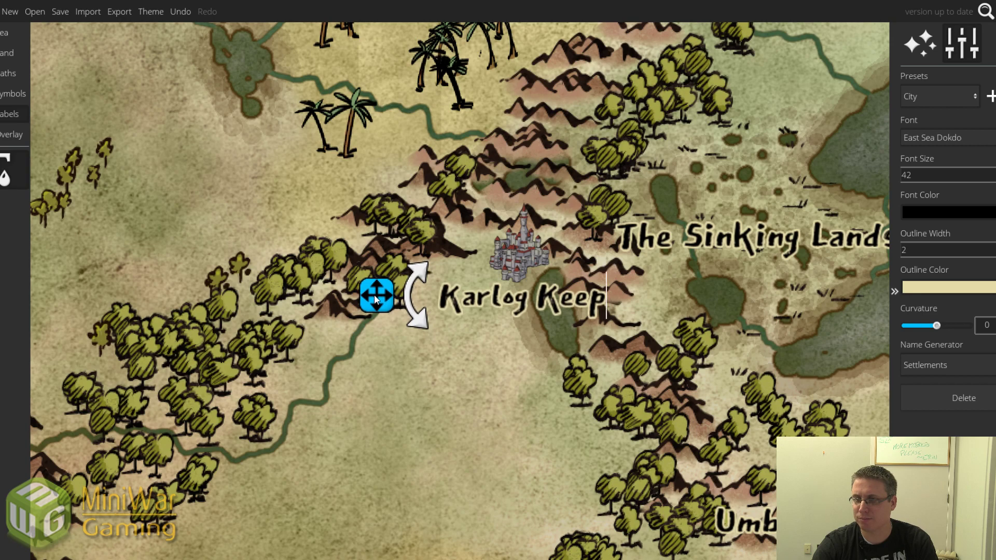
- Add a label with a generated Settlements name just above the small lake on the southeastern peninsula
scroll(376, 298, "down", 5)
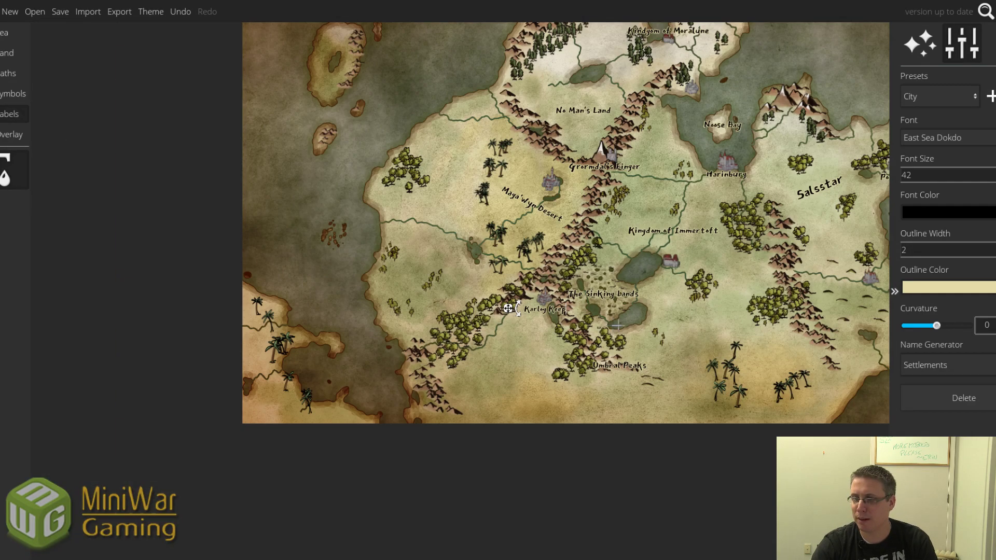
left_click_drag(693, 304, 462, 301)
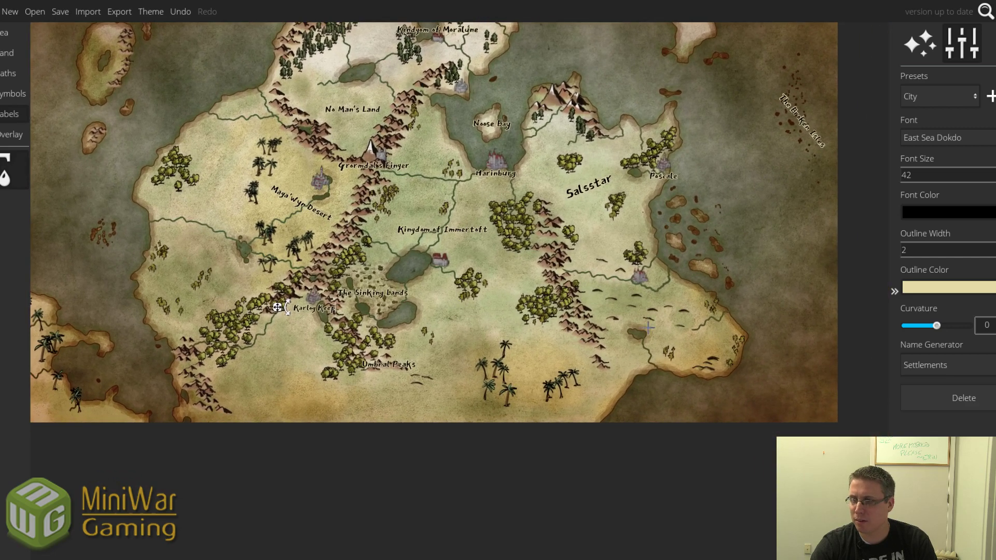
left_click_drag(649, 327, 589, 291)
scroll(589, 291, "up", 2)
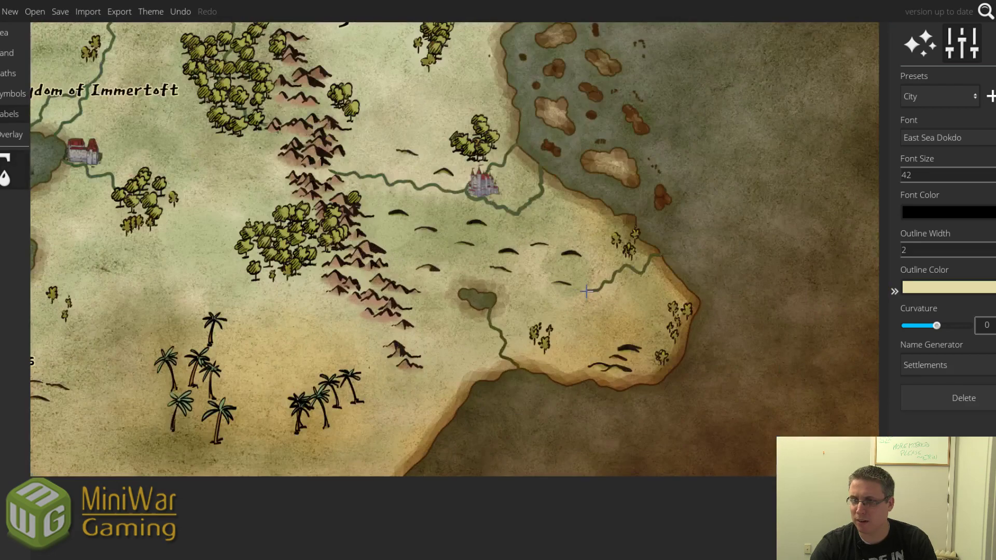
scroll(515, 265, "up", 2)
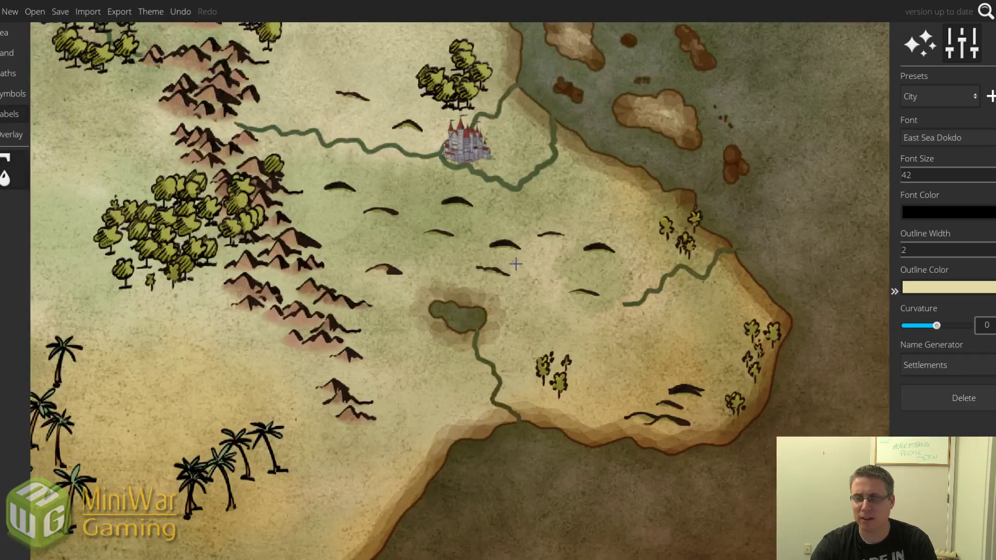
scroll(516, 264, "down", 1)
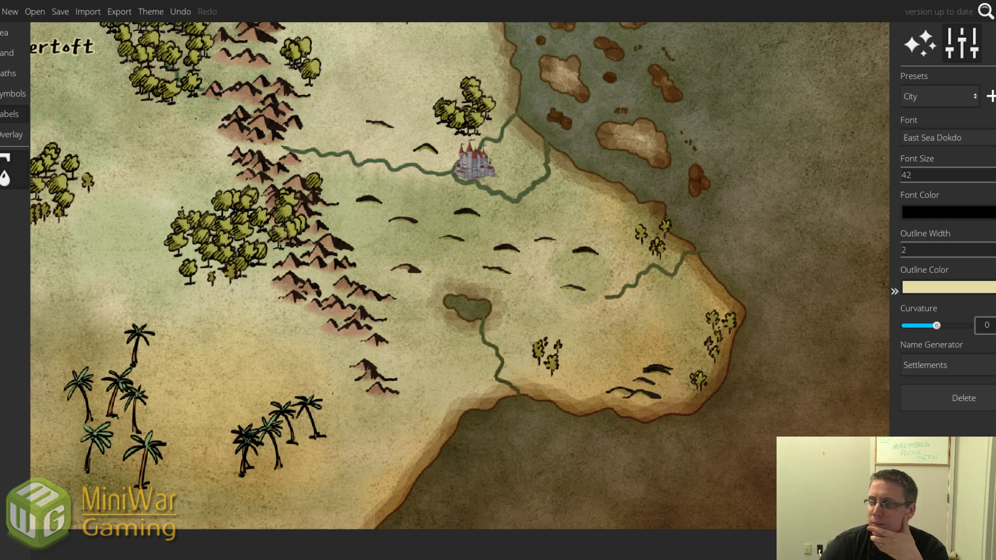
left_click(467, 271)
left_click(993, 365)
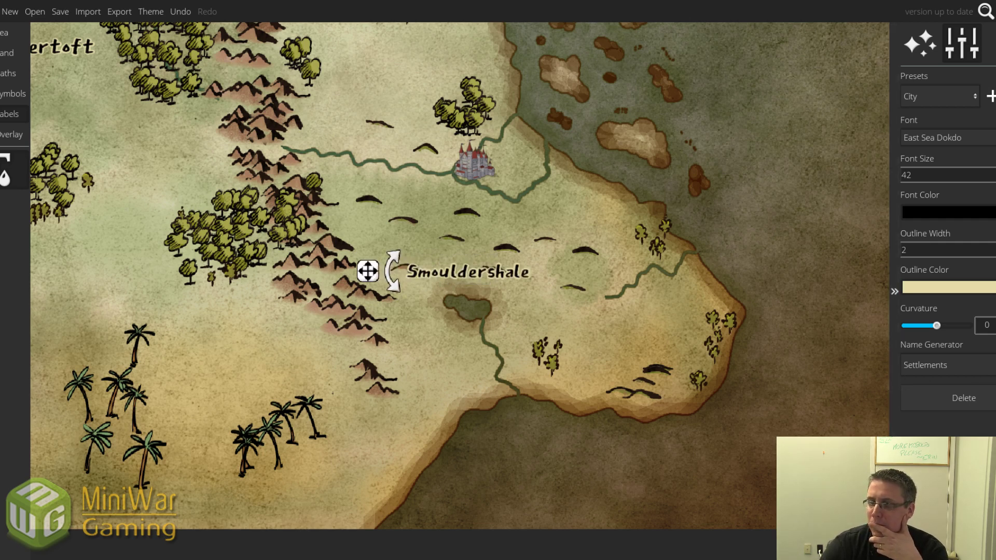
- Generate further Settlements names for the southeastern peninsula's label until it reads "Westerbrook"
left_click(993, 365)
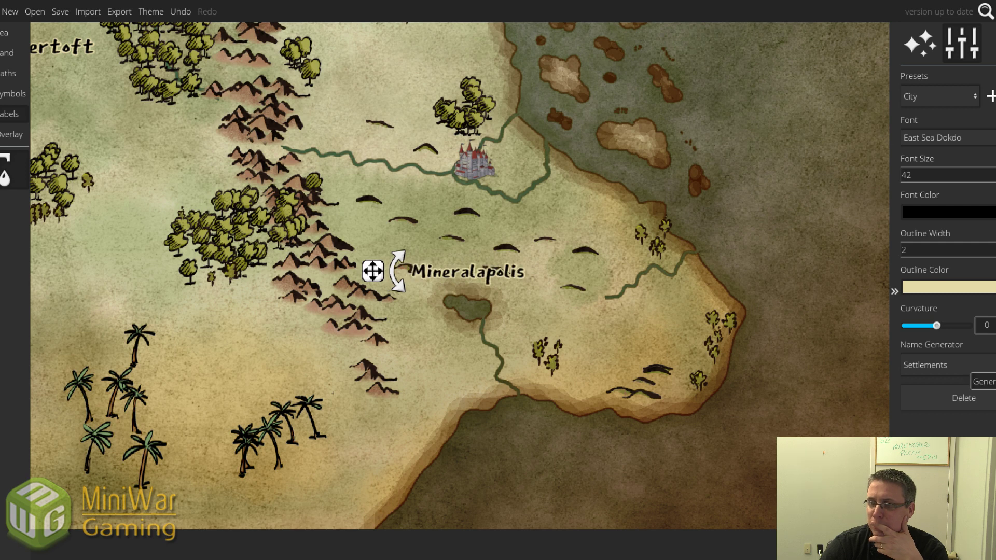
left_click(993, 365)
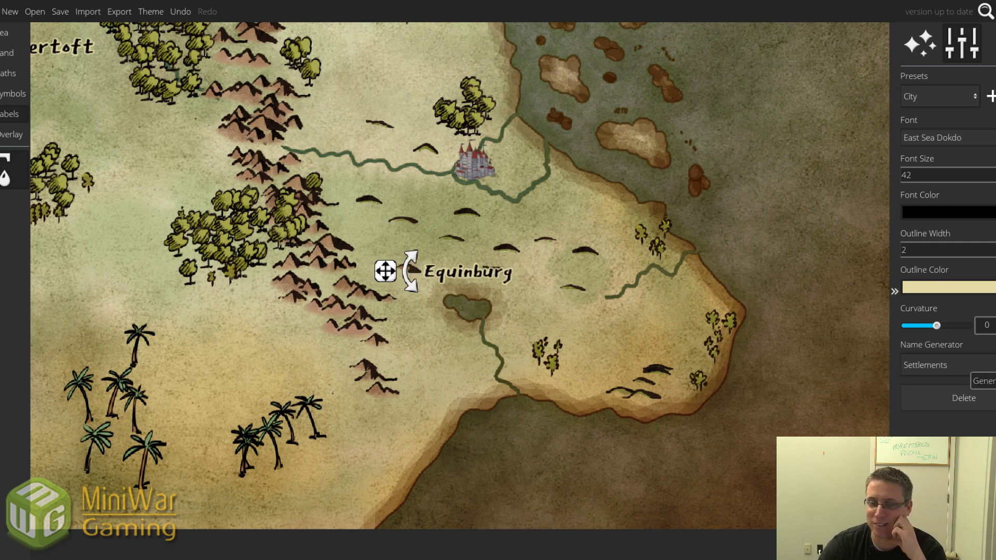
left_click(993, 365)
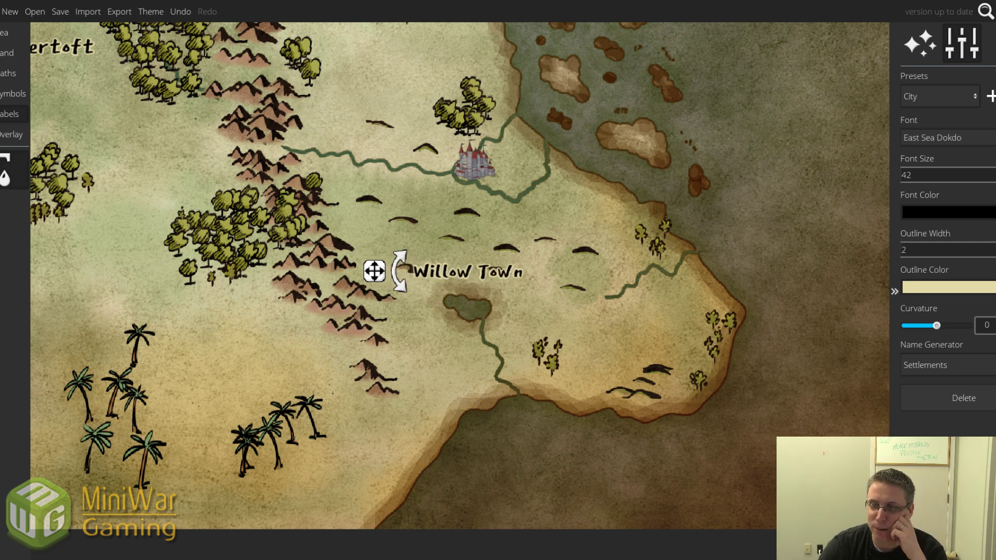
left_click(993, 366)
left_click(994, 365)
left_click(993, 365)
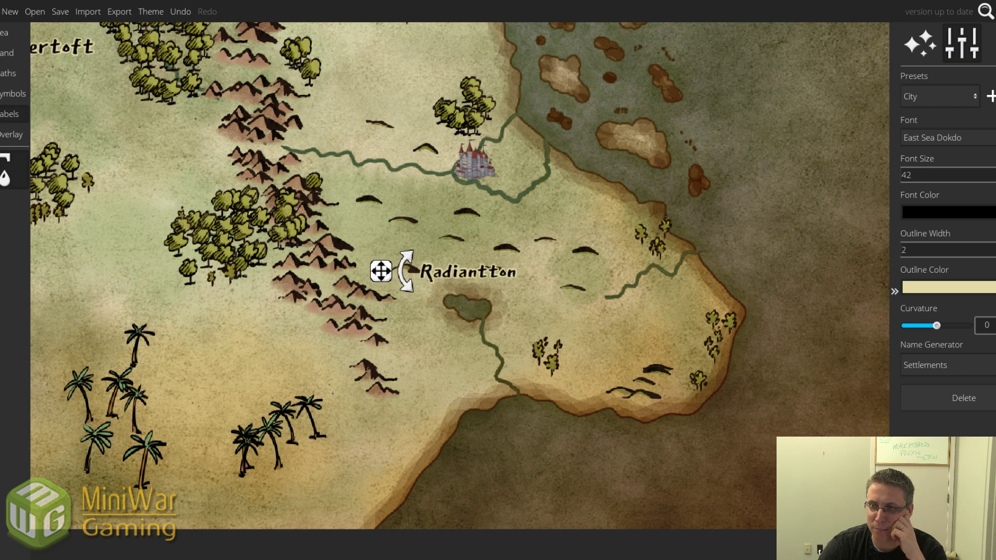
left_click(993, 365)
left_click(993, 365)
left_click(994, 365)
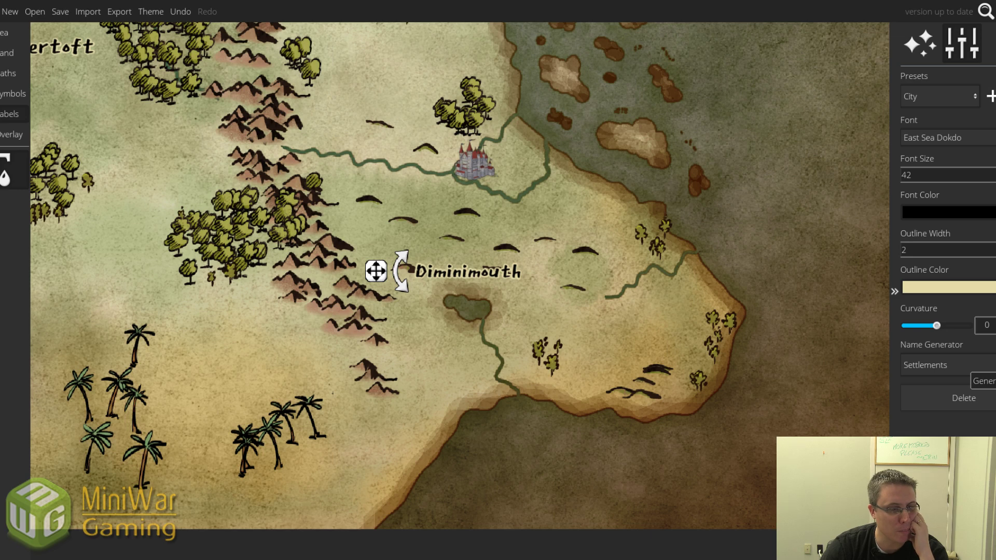
left_click(993, 365)
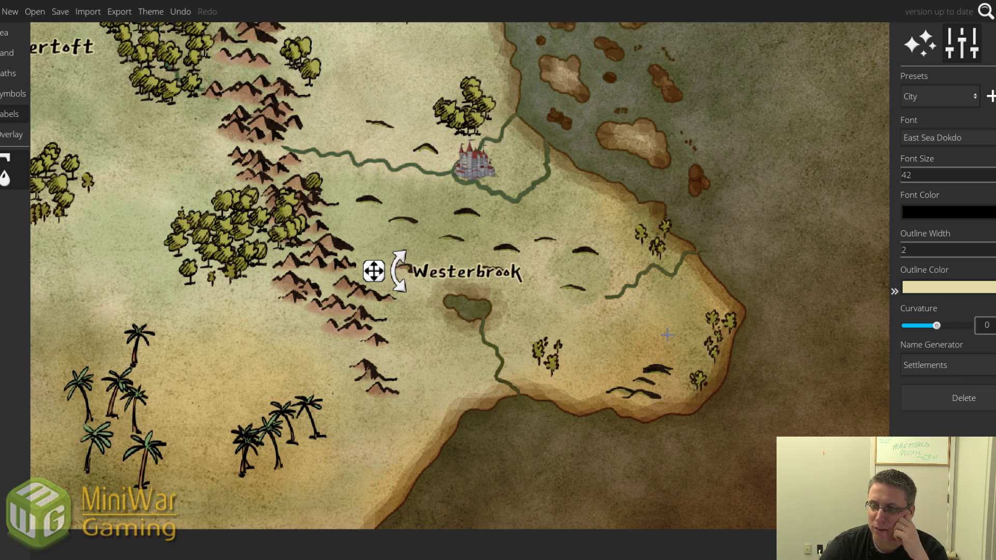
- Look over the eastern, northern and central regions of the map and their existing labels
scroll(668, 334, "down", 3)
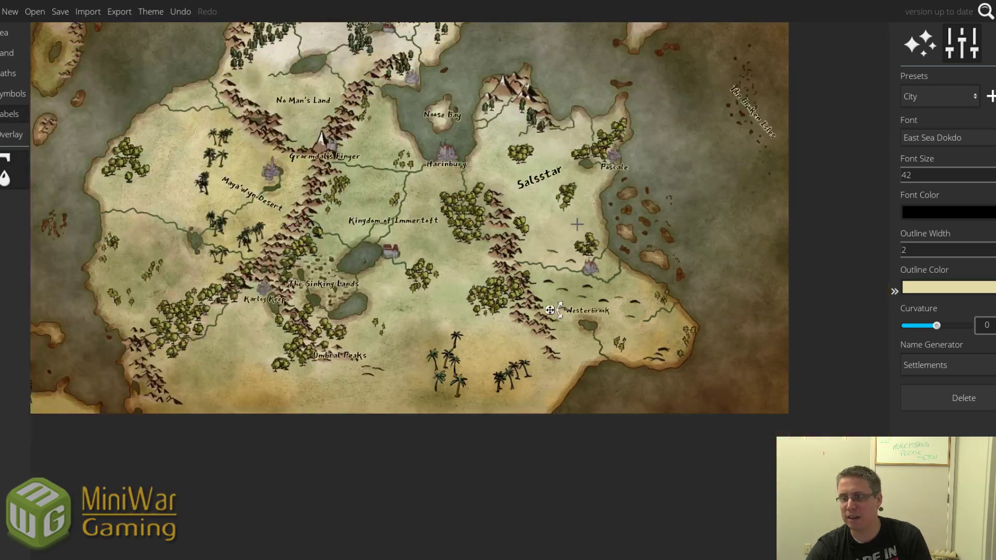
scroll(698, 303, "up", 3)
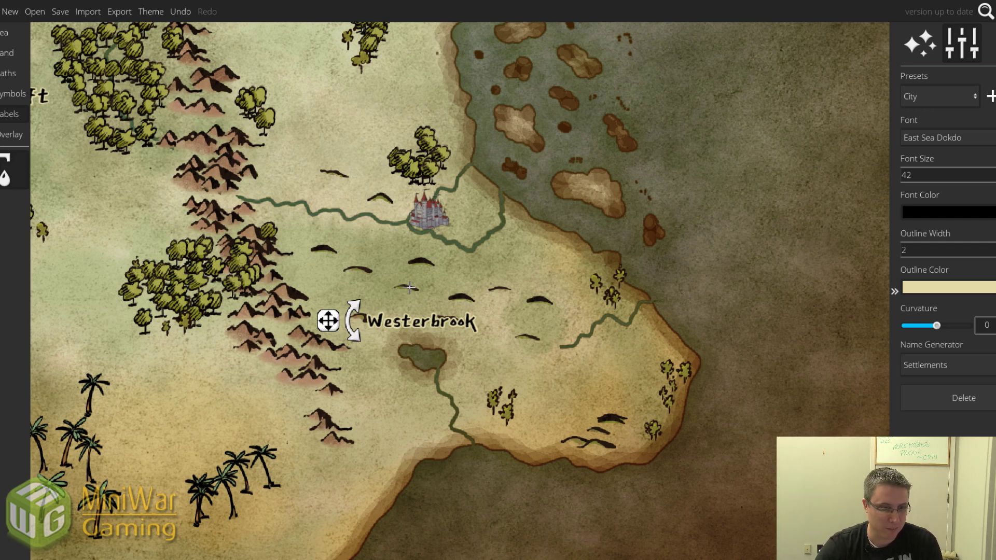
scroll(400, 283, "down", 3)
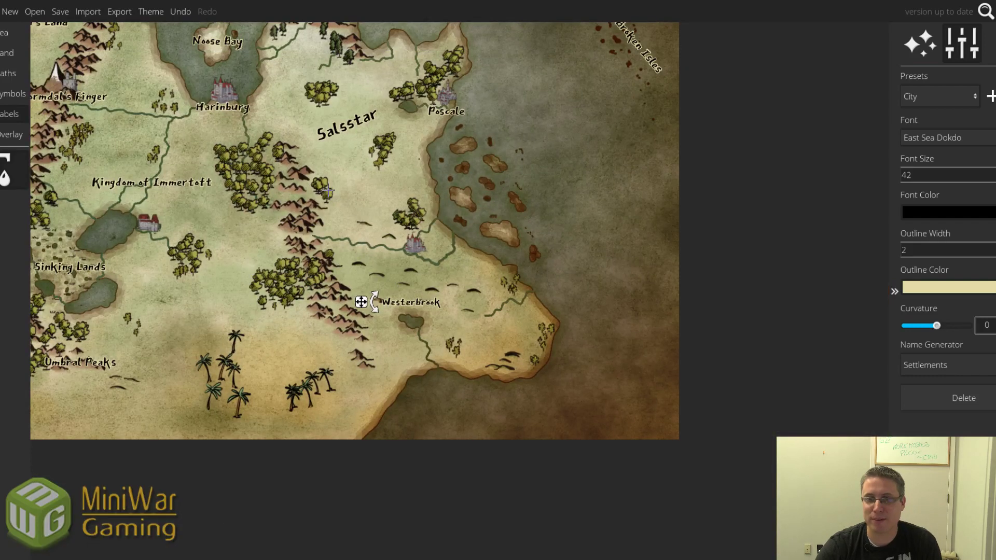
left_click_drag(328, 190, 508, 385)
scroll(435, 311, "up", 1)
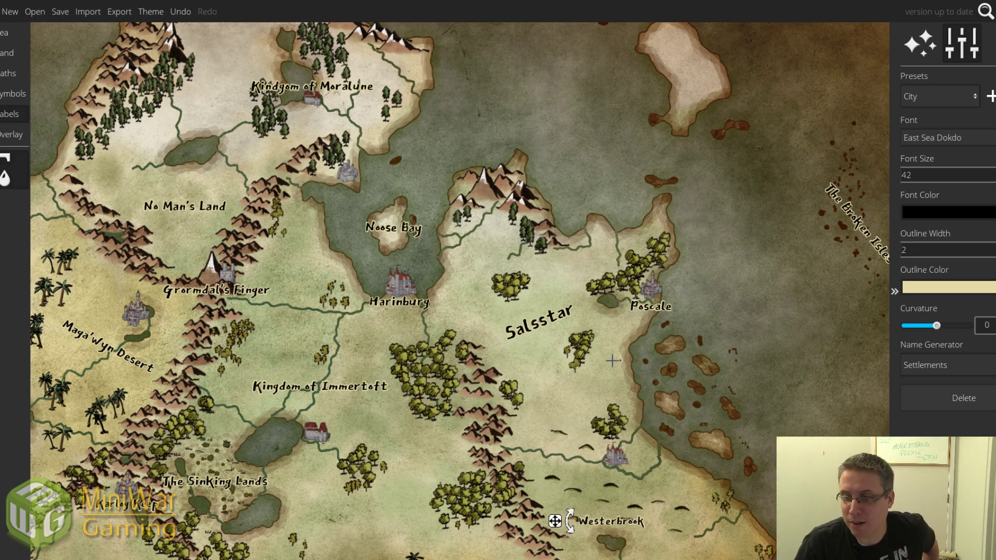
scroll(576, 358, "down", 5)
scroll(575, 357, "up", 5)
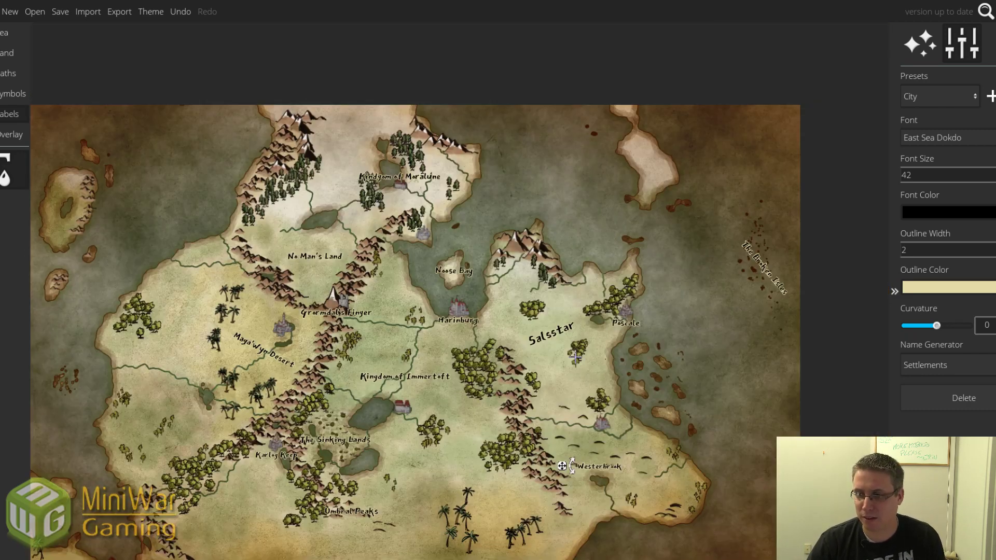
left_click_drag(480, 363, 484, 350)
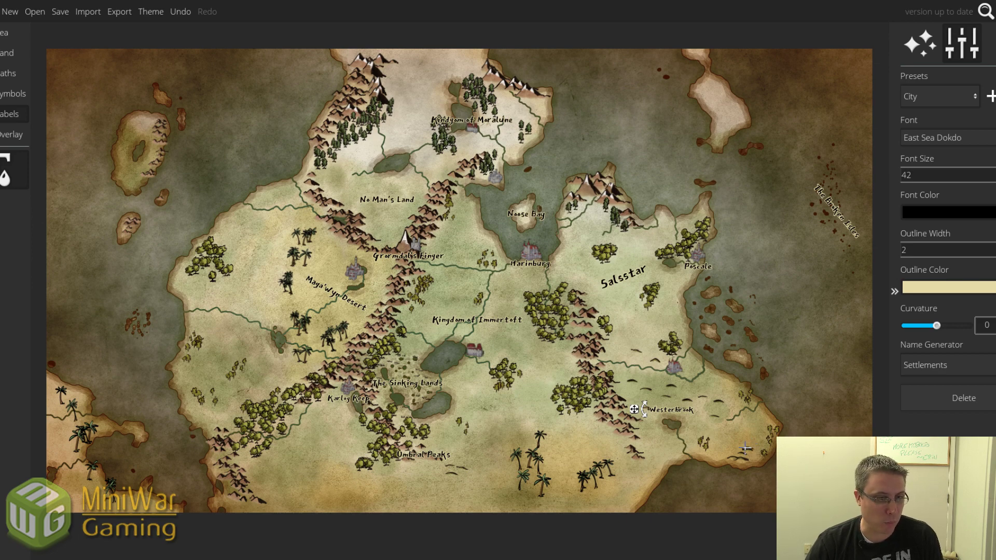
- Replace the Westerbrook label's text with "Weh'Lund"
scroll(744, 447, "up", 4)
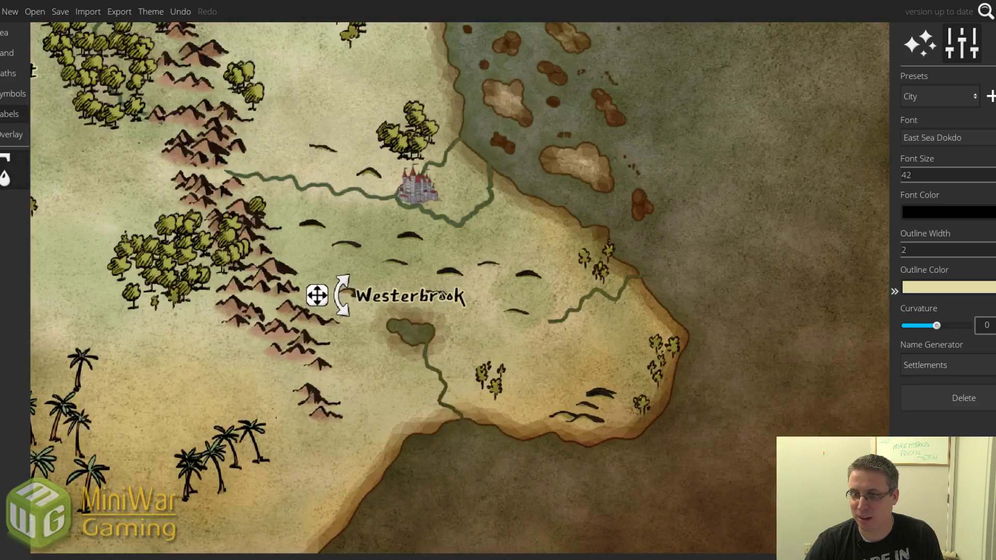
key("BackSpace")
key("BackSpace")
key("BackSpace")
key("BackSpace")
key("BackSpace")
key("BackSpace")
key("BackSpace")
key("BackSpace")
key("BackSpace")
key("BackSpace")
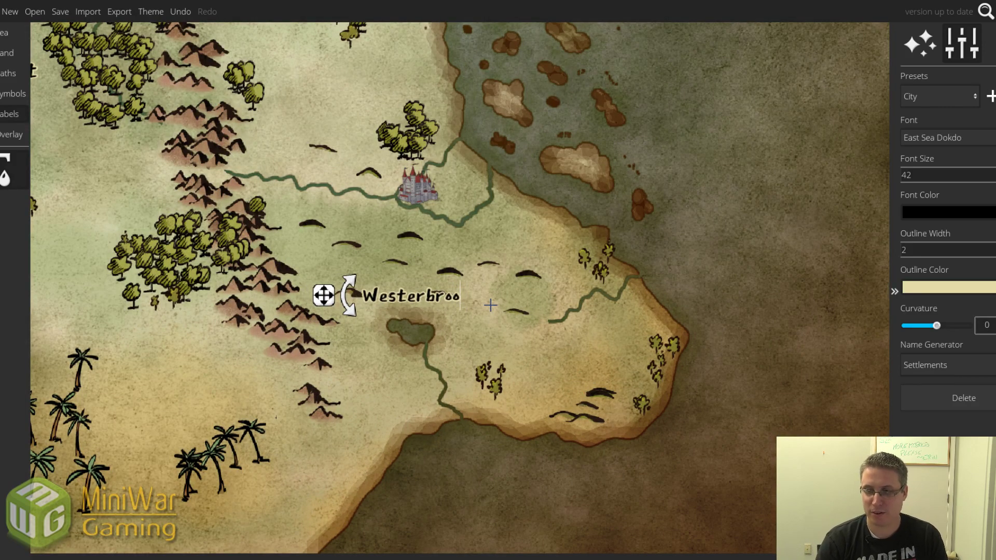
type("eh'Lund")
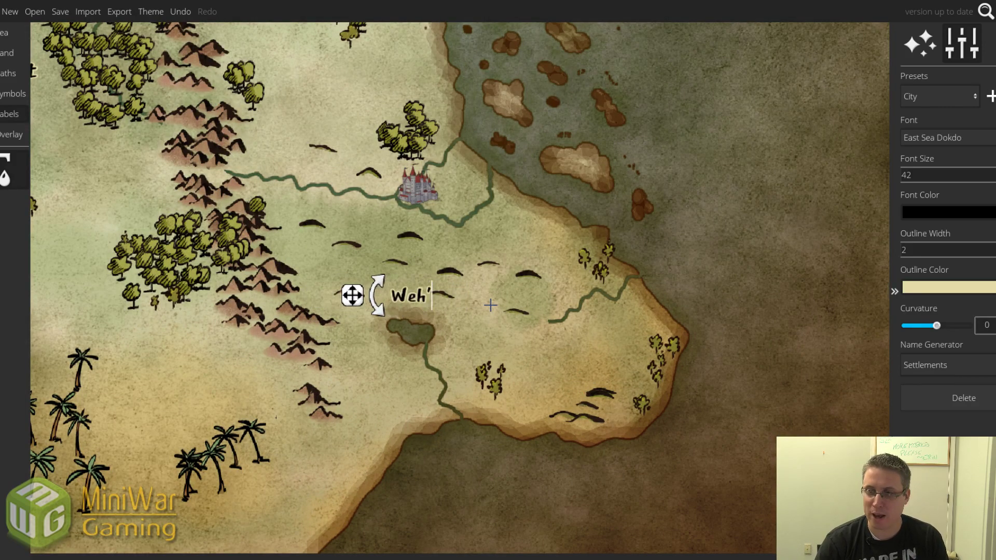
- Clear the text of the label above the southeastern lake and rename it "Har'vod"
key("BackSpace")
key("BackSpace")
key("BackSpace")
key("BackSpace")
key("BackSpace")
key("BackSpace")
key("BackSpace")
key("BackSpace")
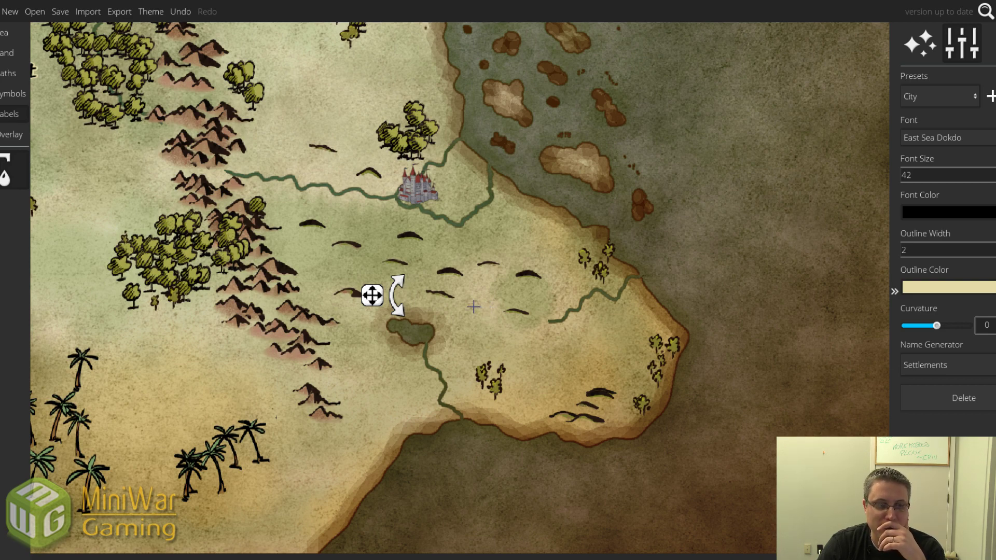
left_click_drag(311, 193, 543, 403)
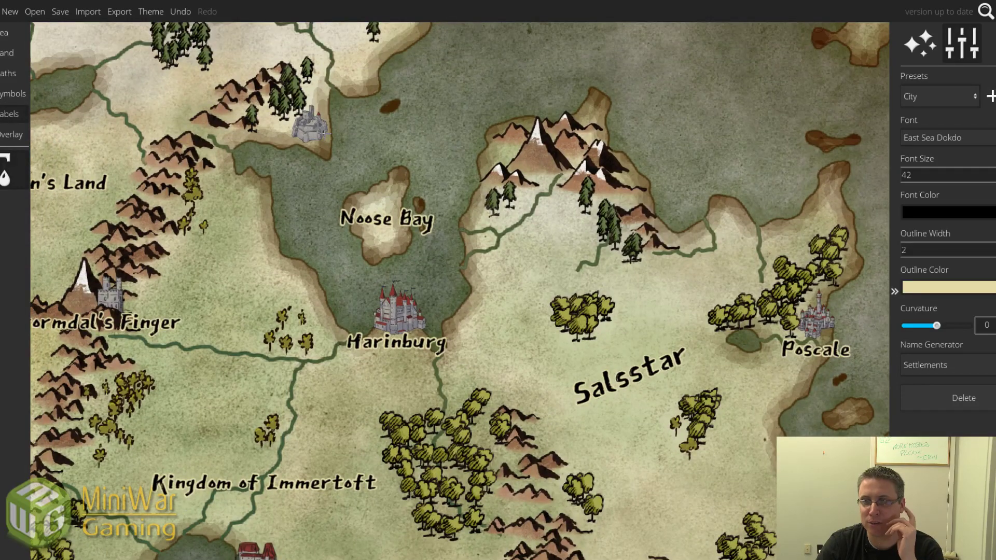
left_click_drag(487, 220, 368, 124)
left_click_drag(589, 550, 418, 359)
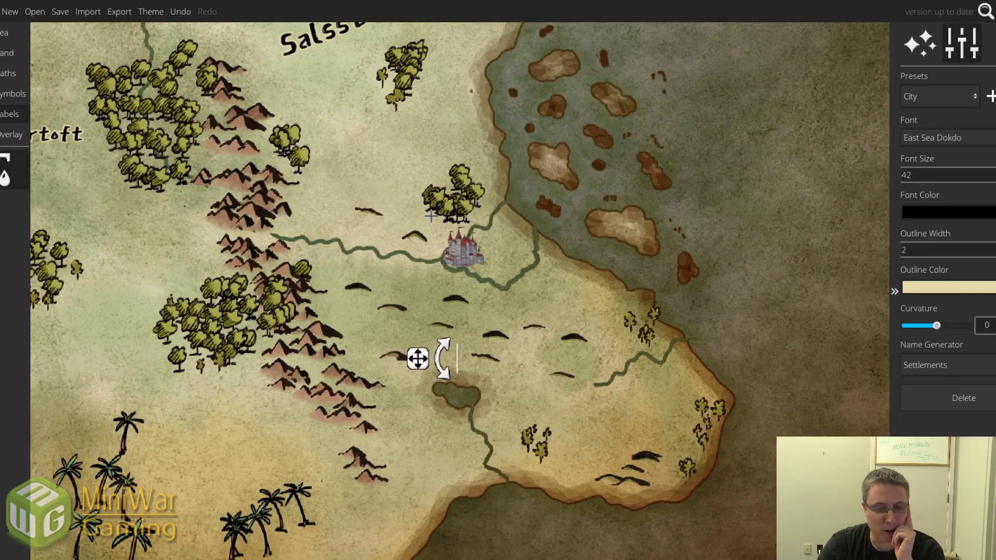
left_click_drag(570, 347, 460, 255)
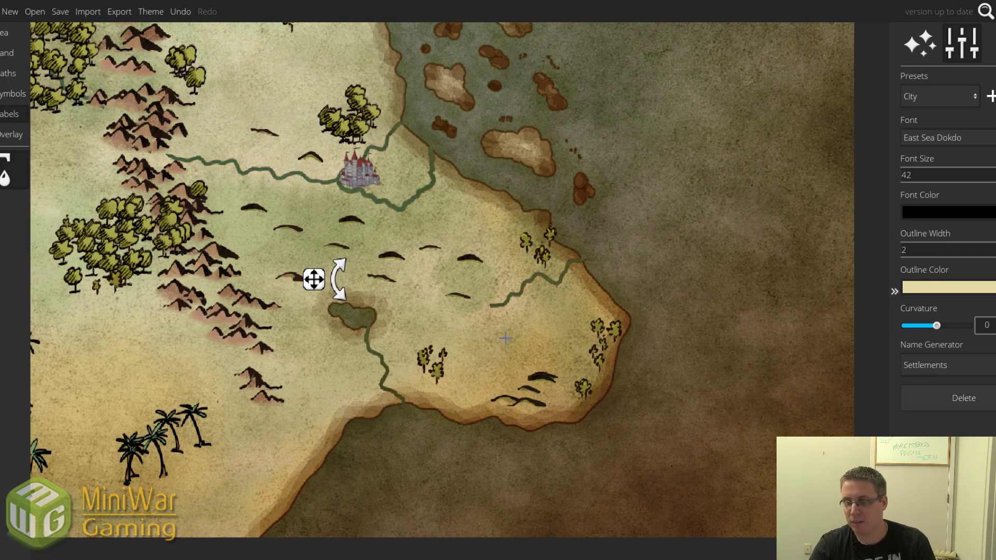
scroll(505, 338, "down", 3)
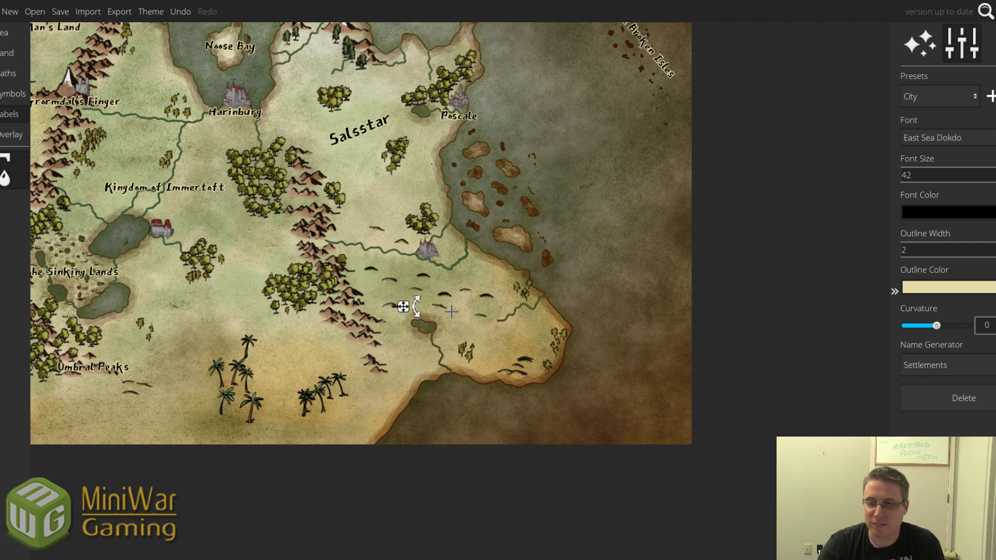
type("Har'vod")
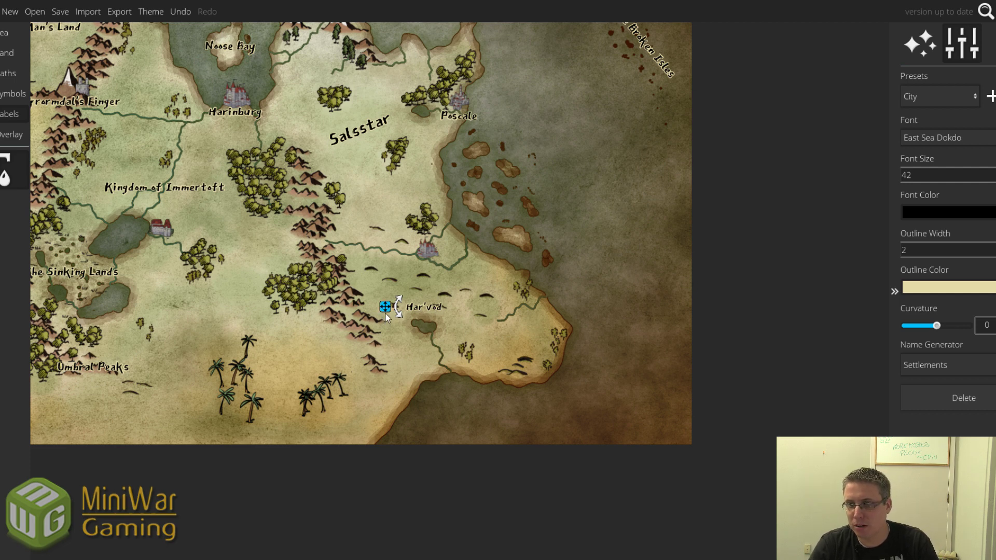
- Reposition the "Har'vod" label between the southeastern castle and lake, tilt it slightly downward to the east, and set its font size to 64
mouse_move(384, 307)
left_mouse_down()
mouse_move(383, 296)
mouse_move(394, 293)
left_mouse_up()
scroll(902, 175, "up", 10)
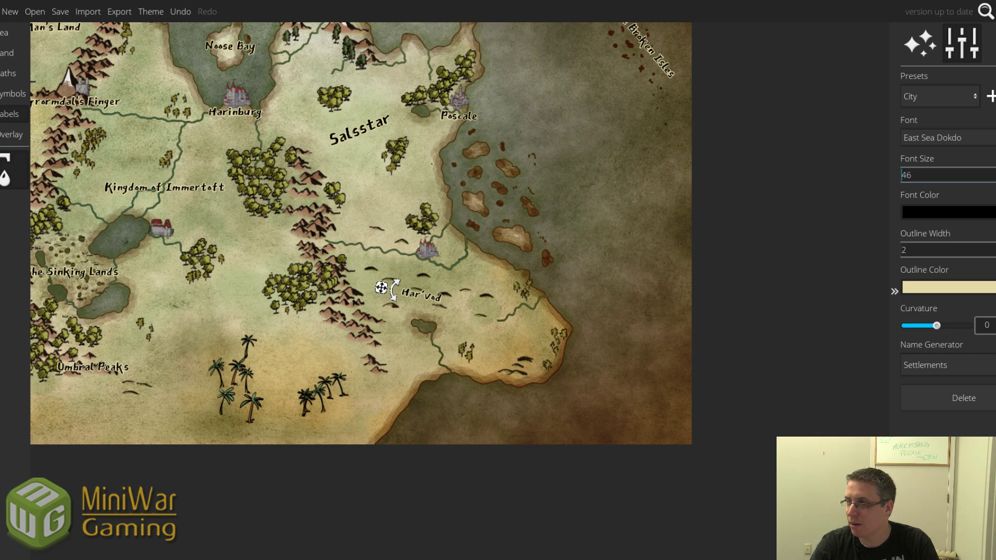
scroll(902, 175, "up", 12)
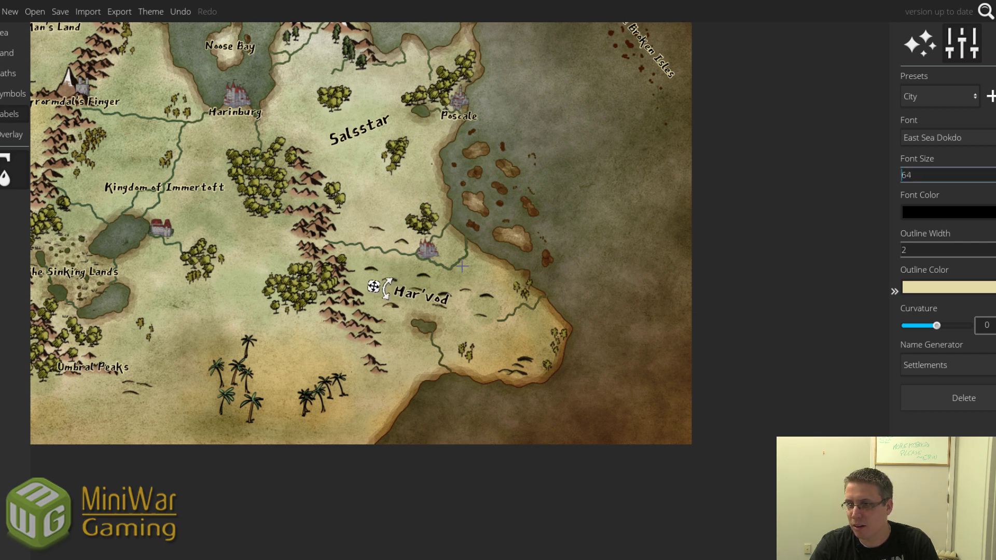
left_click_drag(379, 288, 385, 287)
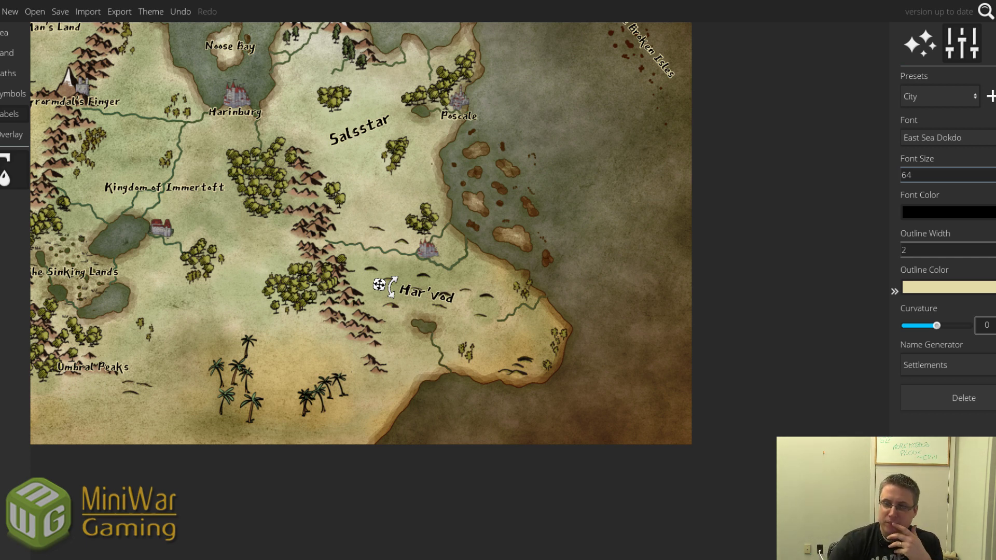
- Add a size 46 label with a generated Settlements name just below the grey castle northwest of Noose Bay
left_click_drag(239, 255, 356, 358)
left_click_drag(308, 170, 301, 290)
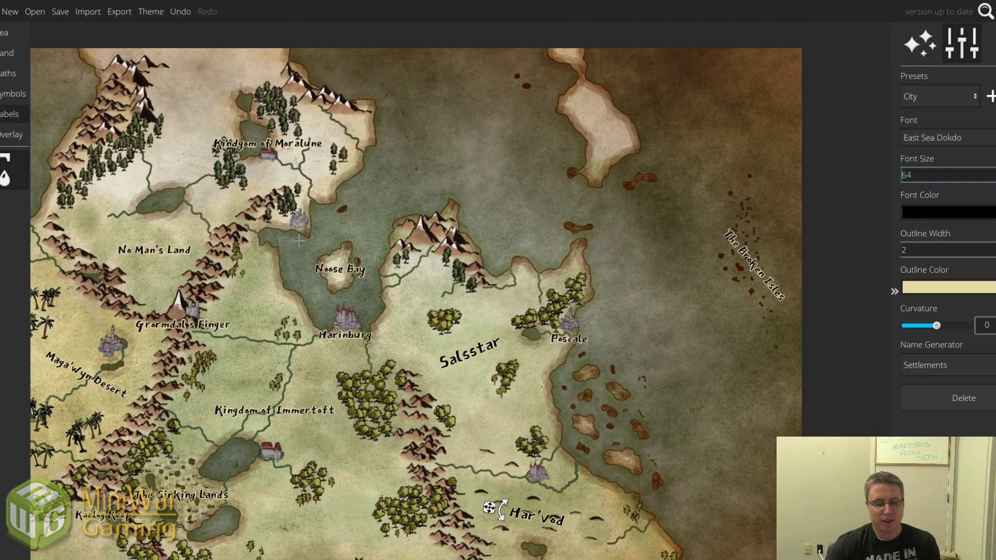
scroll(297, 239, "up", 4)
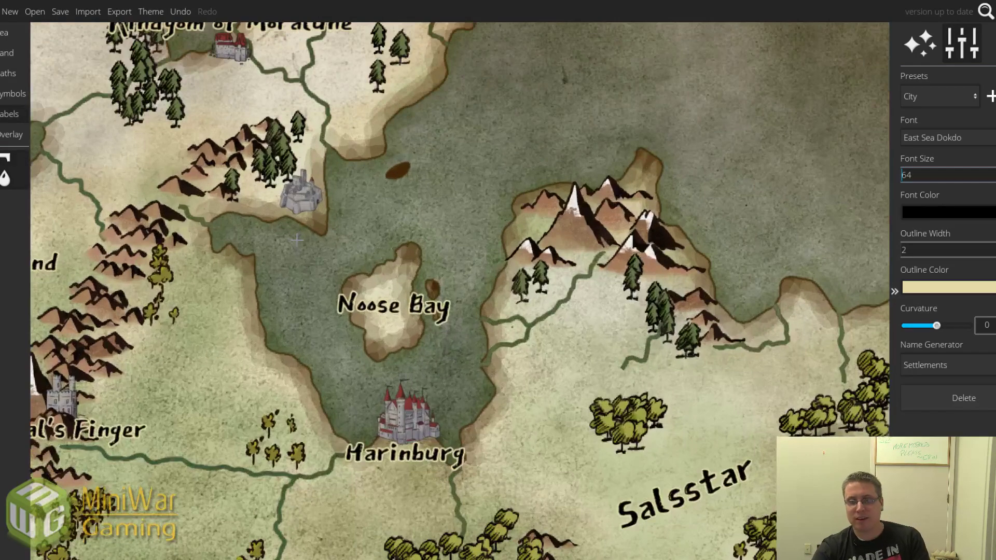
left_click(271, 227)
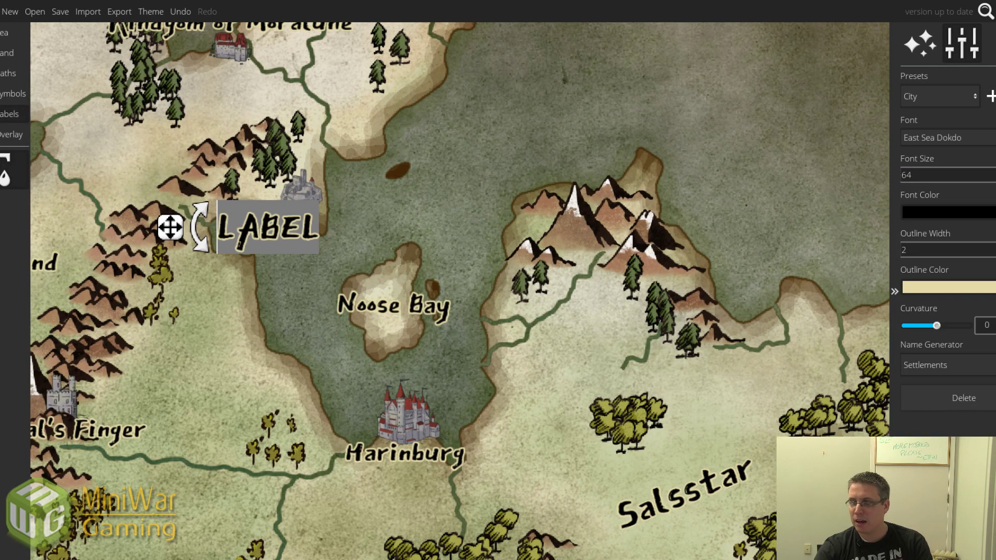
left_click_drag(995, 177, 995, 210)
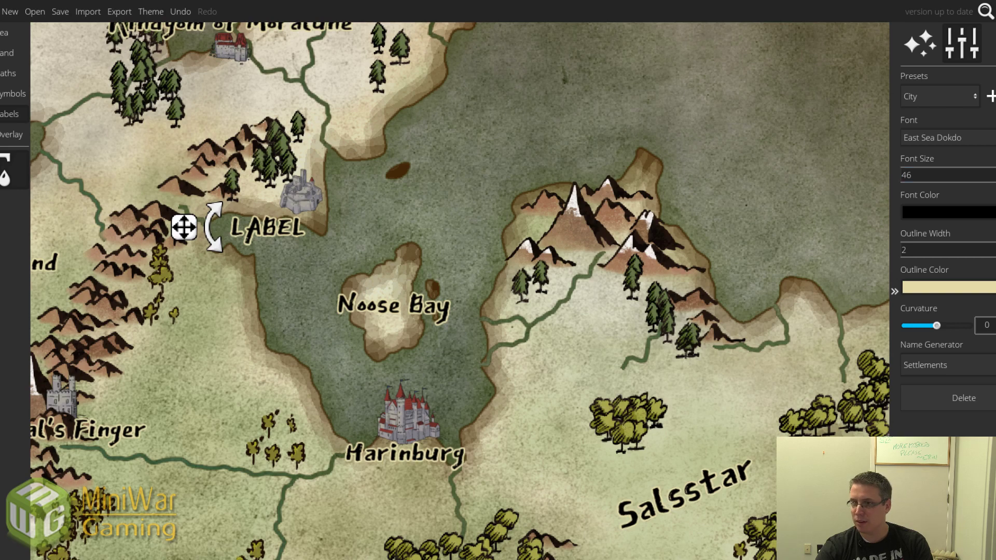
left_click(995, 365)
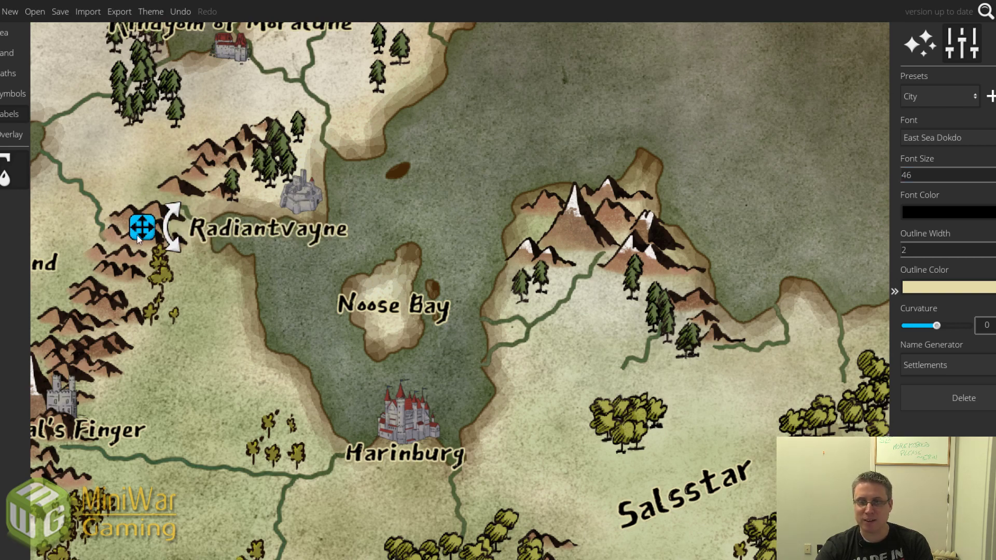
left_click_drag(139, 237, 187, 247)
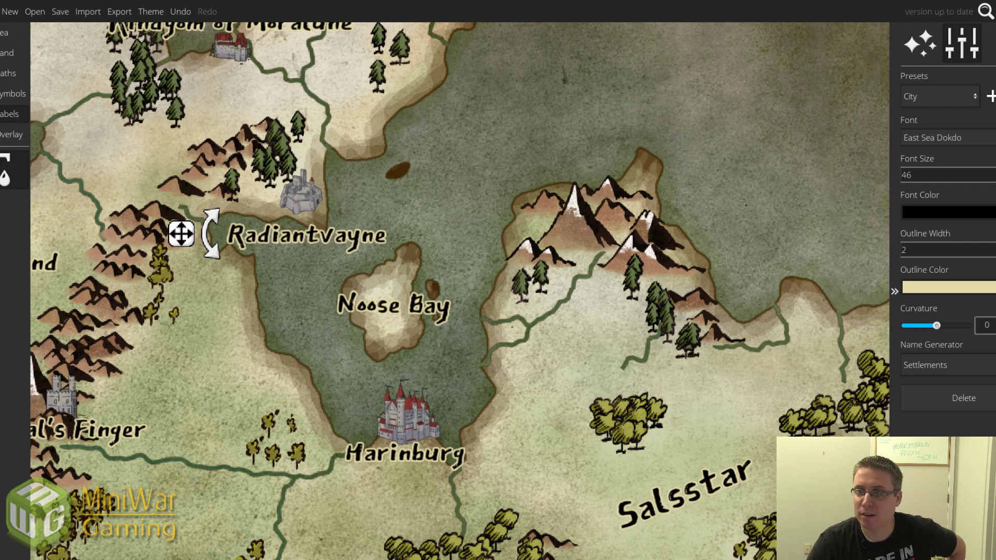
- Generate further Settlements names for the label northwest of Noose Bay until it reads "Bridge Abbey"
scroll(448, 189, "down", 5)
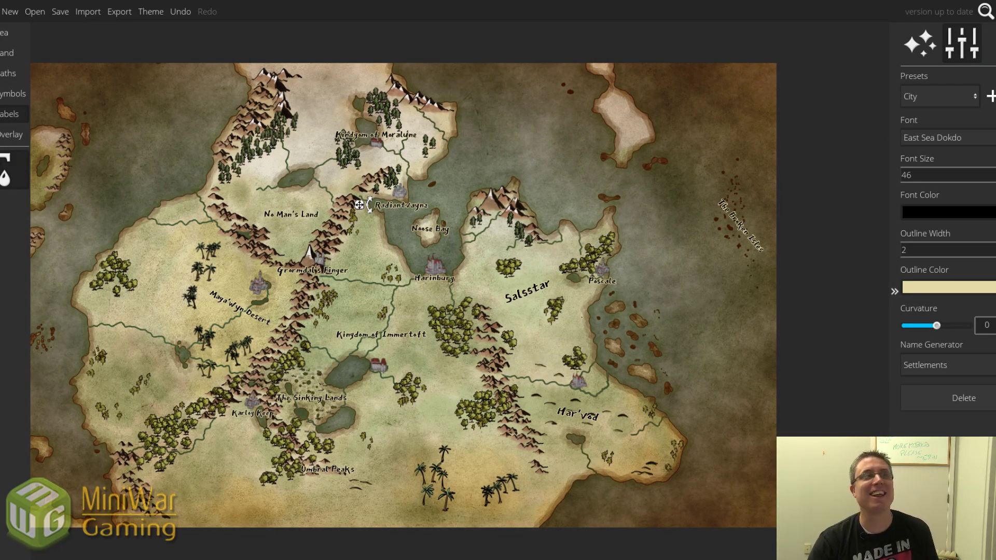
left_click_drag(397, 269, 485, 265)
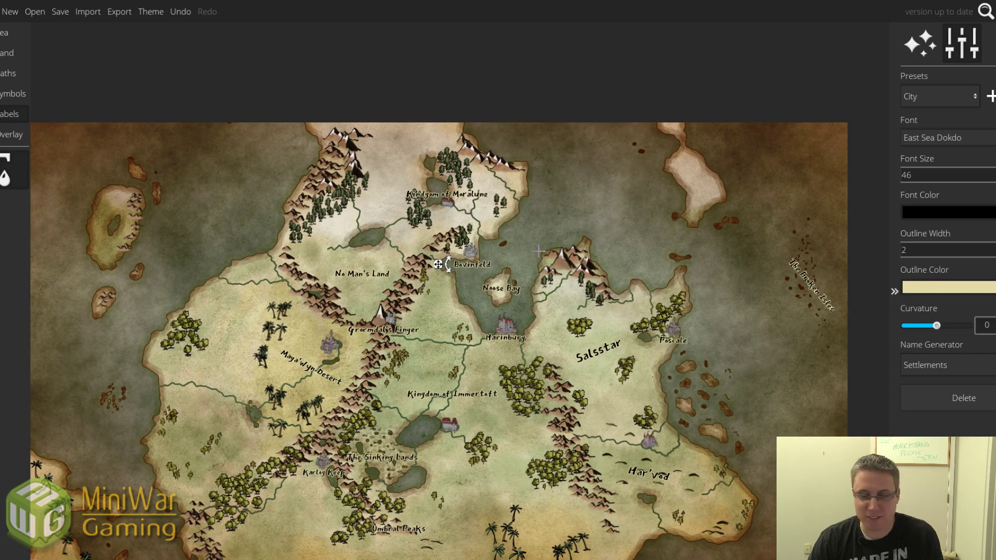
scroll(539, 251, "up", 4)
key("Tab")
key("Tab")
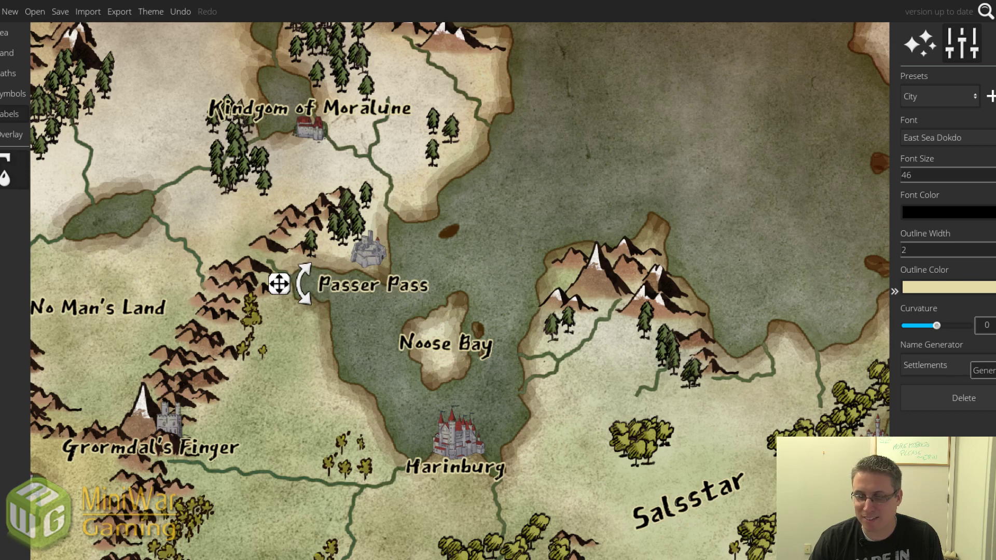
key("Tab")
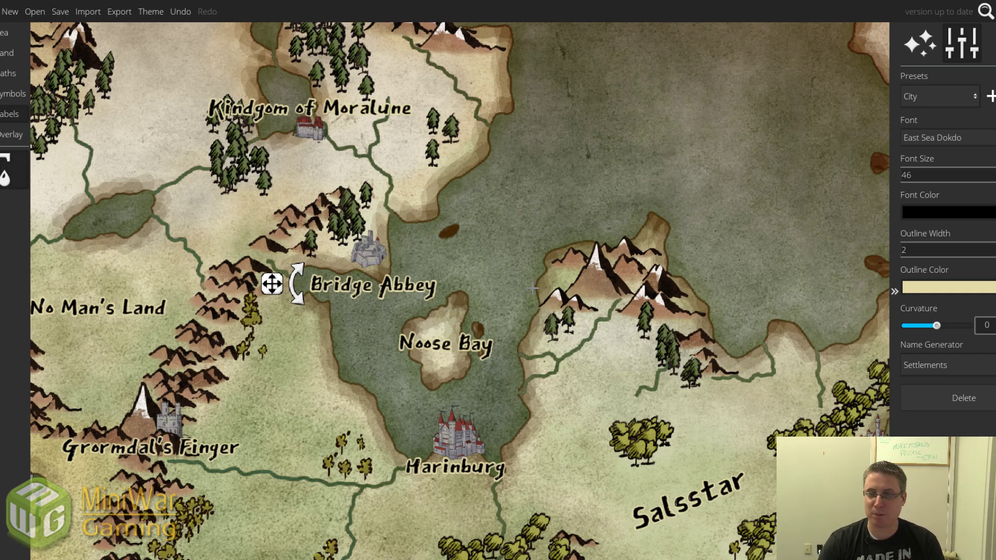
- Rename the label below the grey castle "Northgate", nudge it slightly closer to the castle and deselect it
key("ctrl+a")
type("Northgate")
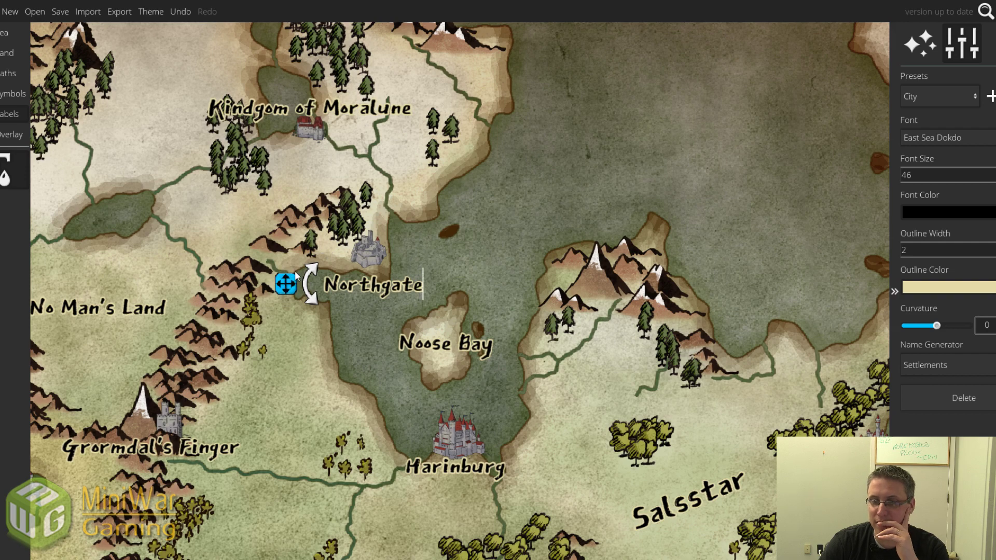
left_click_drag(289, 275, 291, 274)
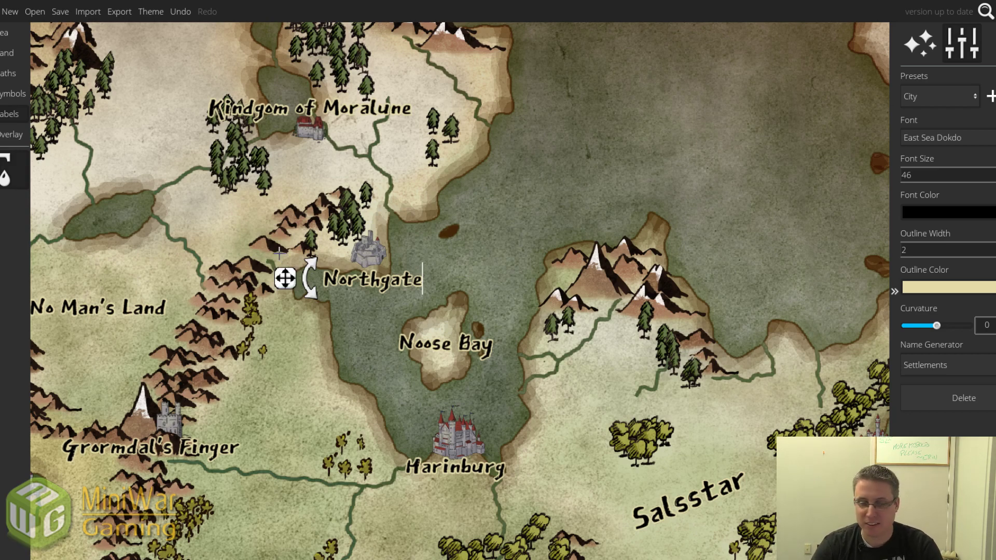
left_click(279, 252)
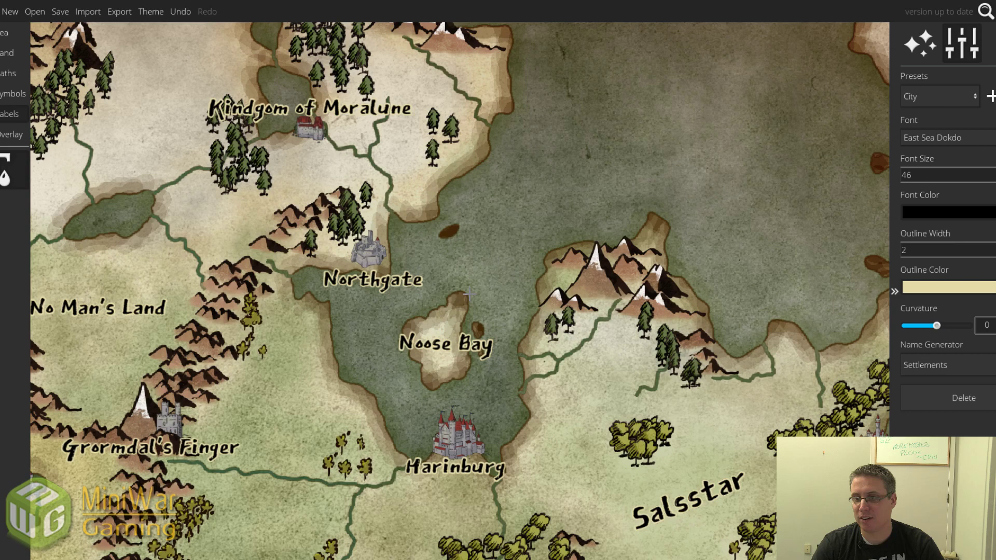
- Add a "Frozen Wastes" label to the snowy far north, between the mountains and lakes, and tilt it upward to the east
scroll(468, 294, "down", 5)
scroll(522, 323, "up", 2)
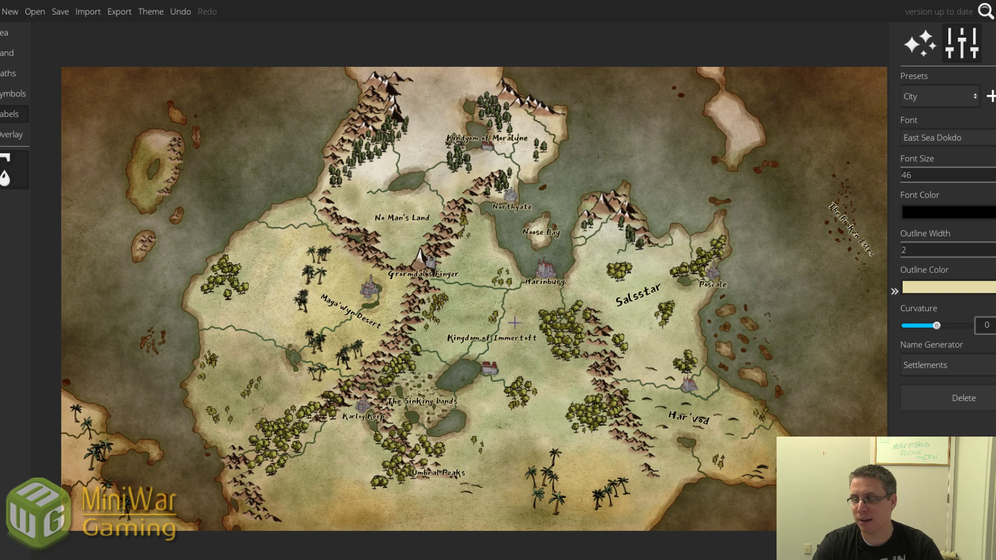
left_click_drag(514, 322, 441, 362)
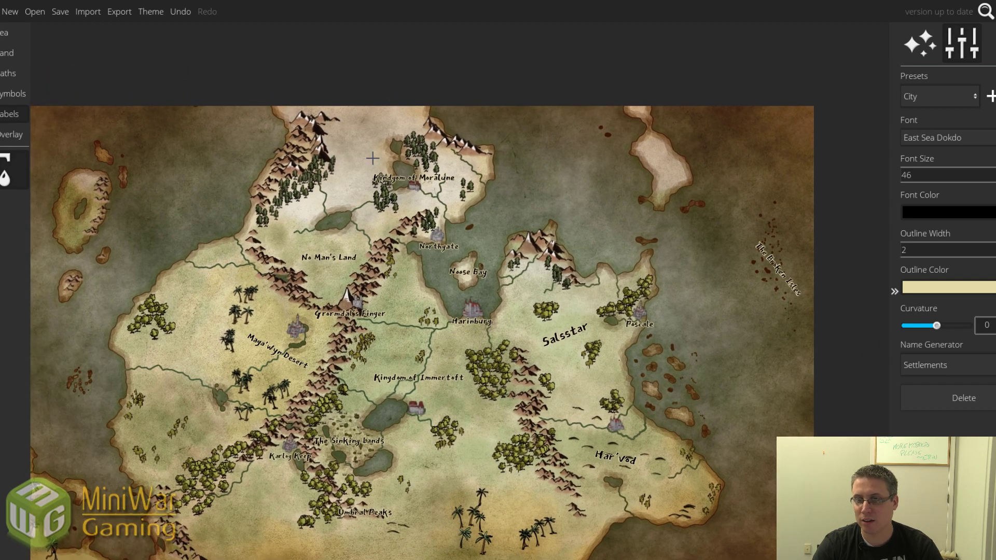
scroll(373, 158, "up", 3)
left_click(323, 136)
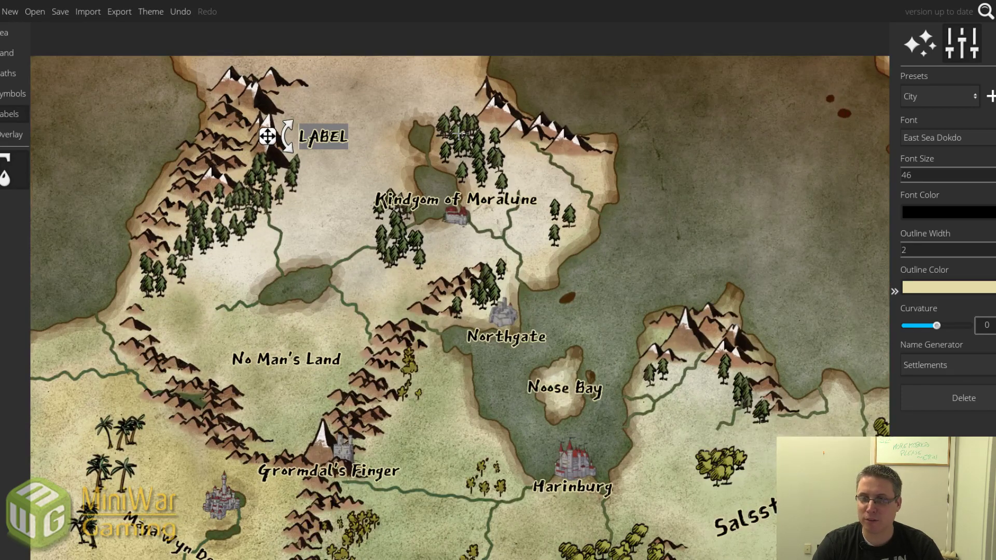
type("The F")
key("BackSpace")
key("BackSpace")
key("BackSpace")
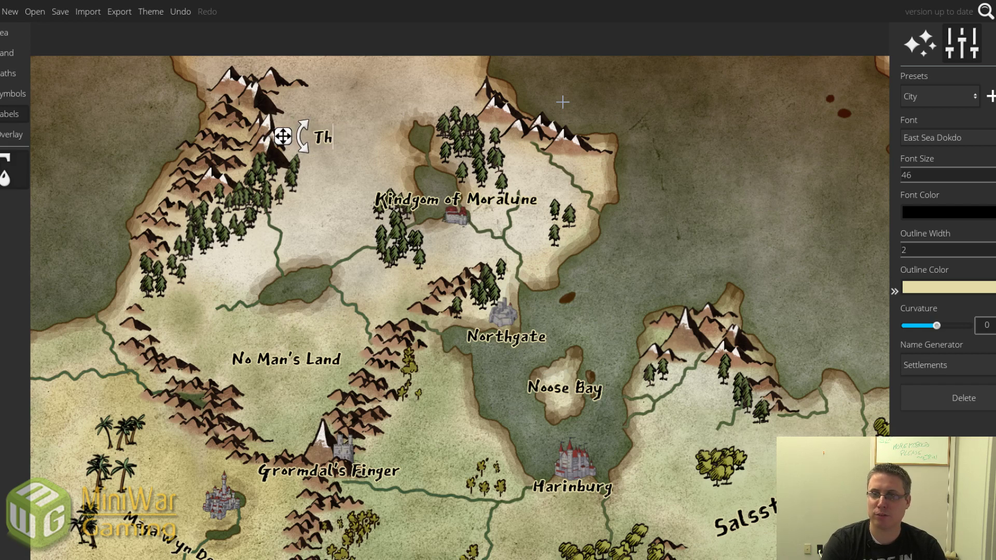
key("BackSpace")
key("BackSpace")
type("Frozen Wast")
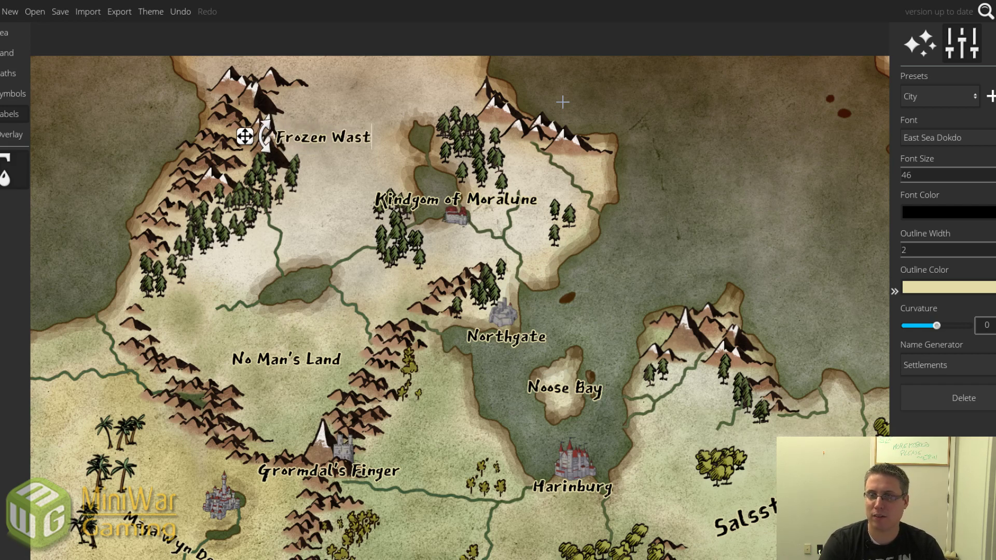
type("es")
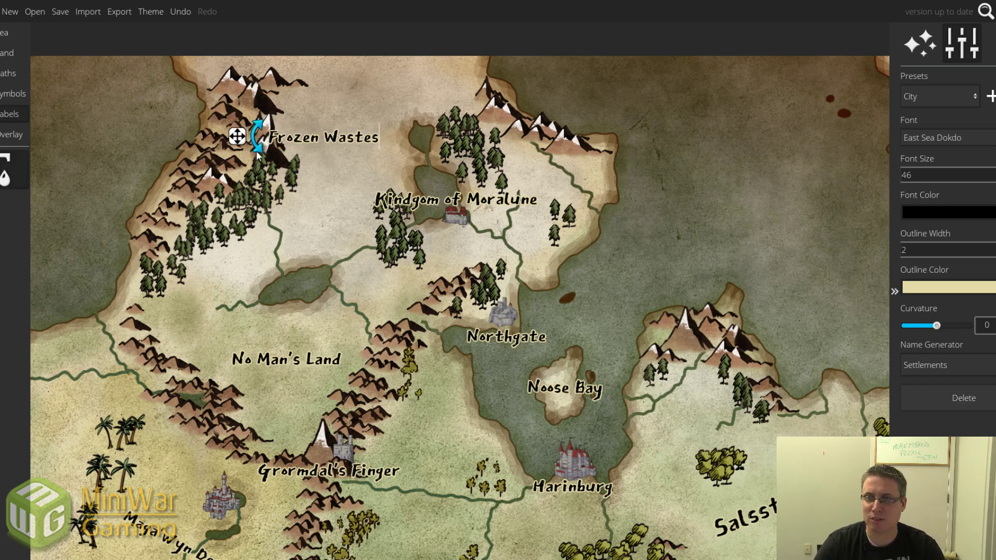
left_click_drag(240, 140, 286, 152)
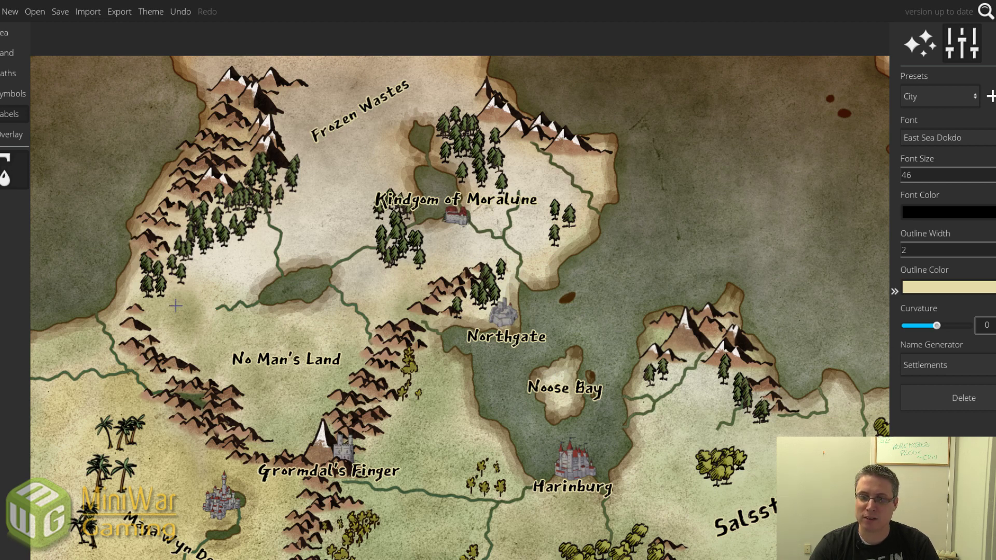
- Look over the western, southern and central regions of the map for areas and castles still without labels
left_click_drag(171, 384, 374, 151)
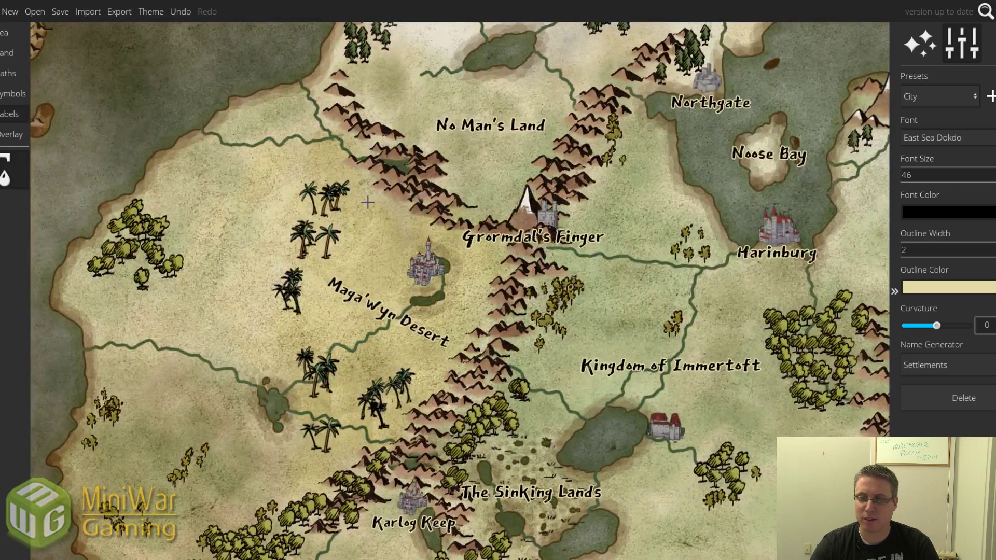
left_click_drag(461, 353, 402, 242)
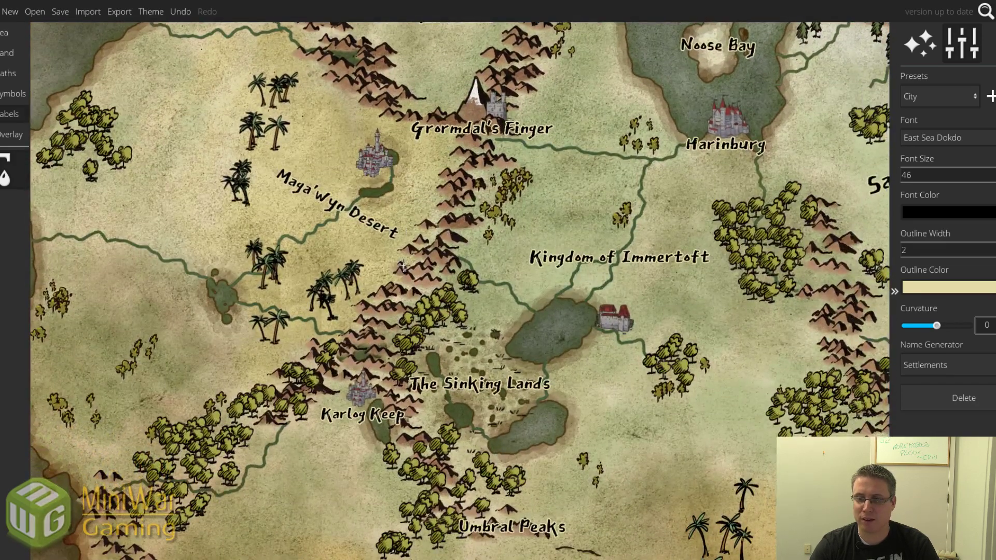
left_click_drag(291, 395, 320, 242)
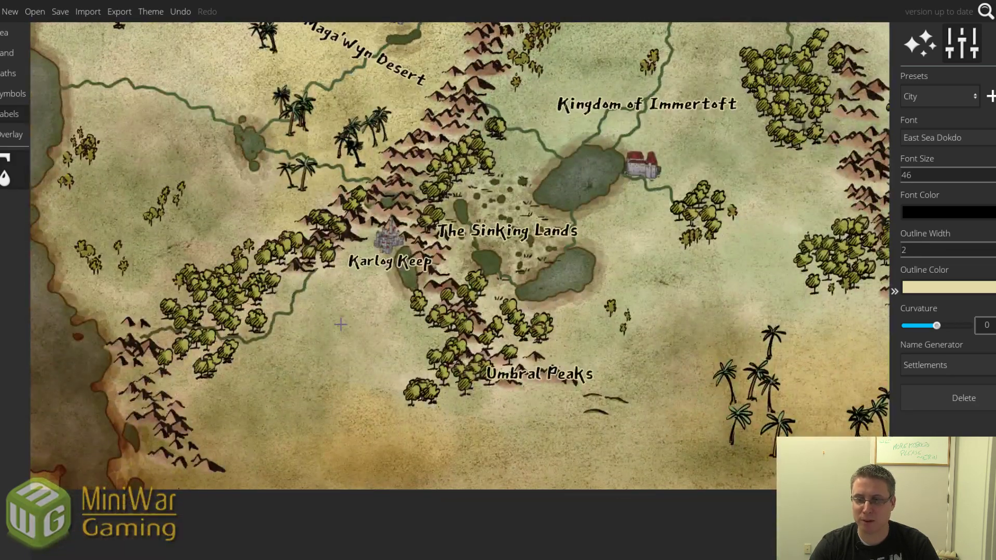
left_click_drag(377, 364, 281, 374)
left_click_drag(597, 335, 496, 332)
left_click_drag(262, 320, 332, 362)
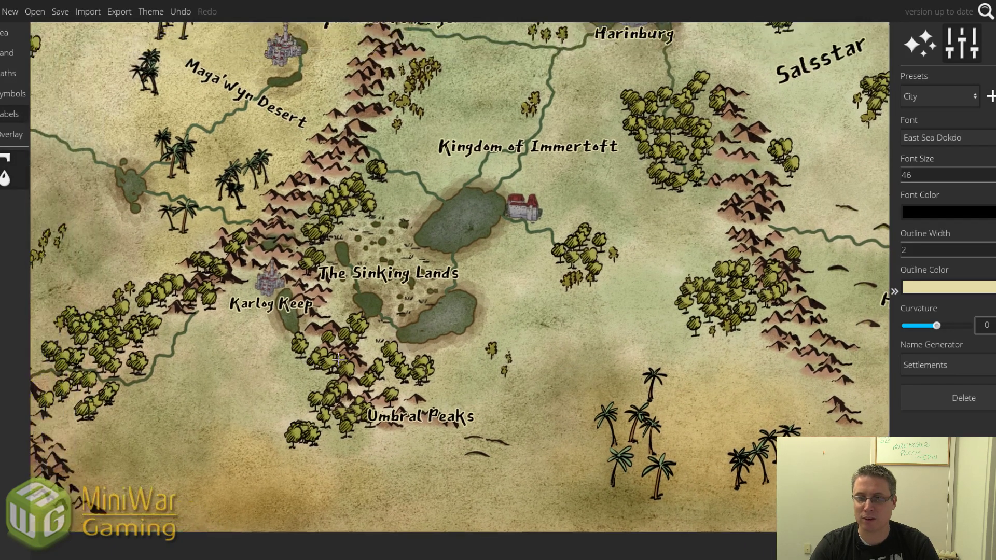
left_click_drag(343, 319, 367, 335)
left_click_drag(99, 217, 289, 283)
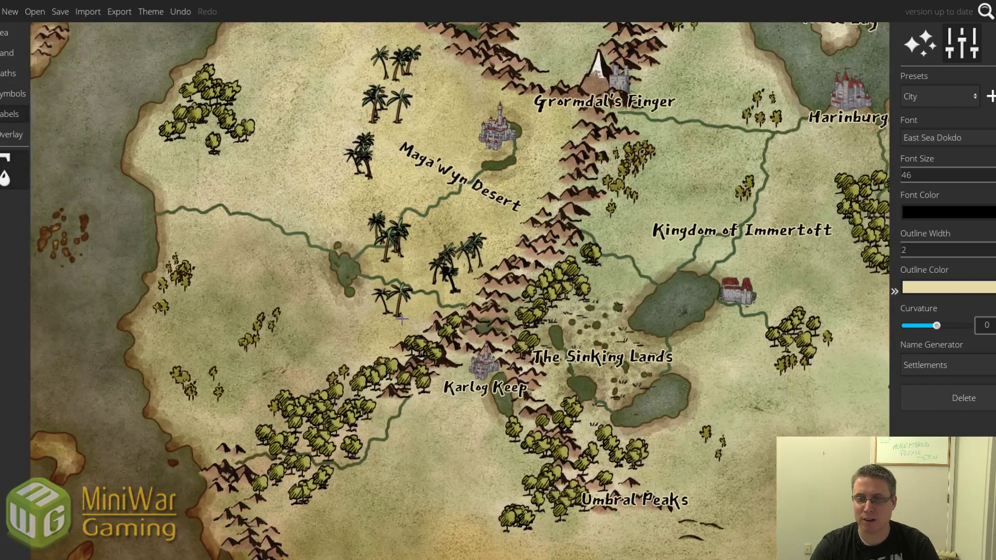
scroll(289, 283, "down", 5)
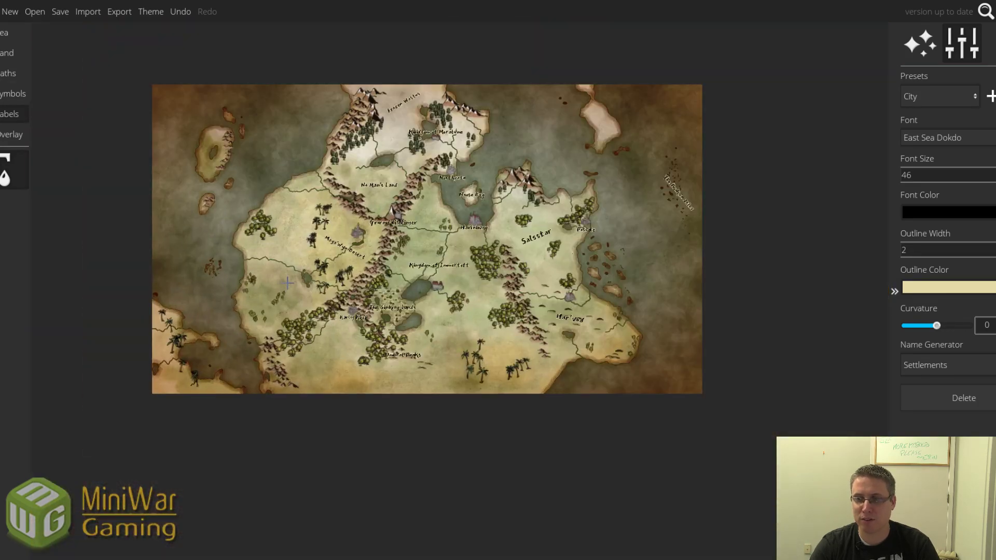
left_click_drag(277, 286, 302, 280)
scroll(302, 280, "up", 2)
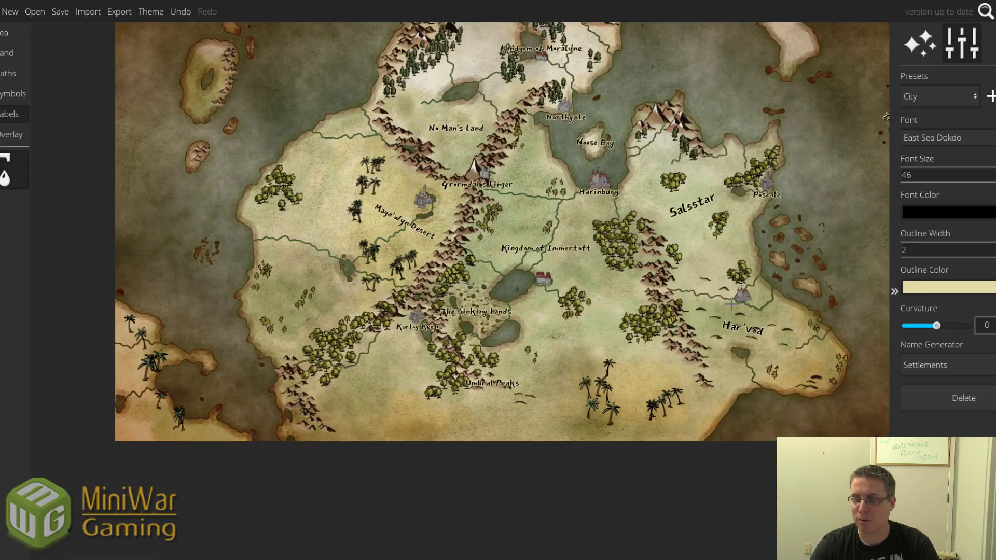
left_click_drag(805, 324, 673, 372)
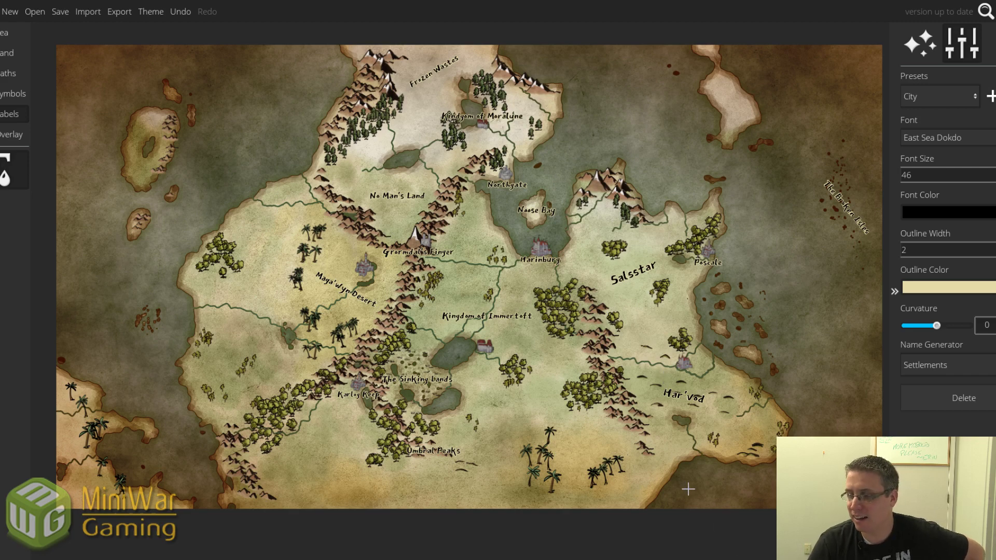
- Add an "Alarath" label beside the palm trees on the southern coast and enlarge its font size to 74
left_click(643, 475)
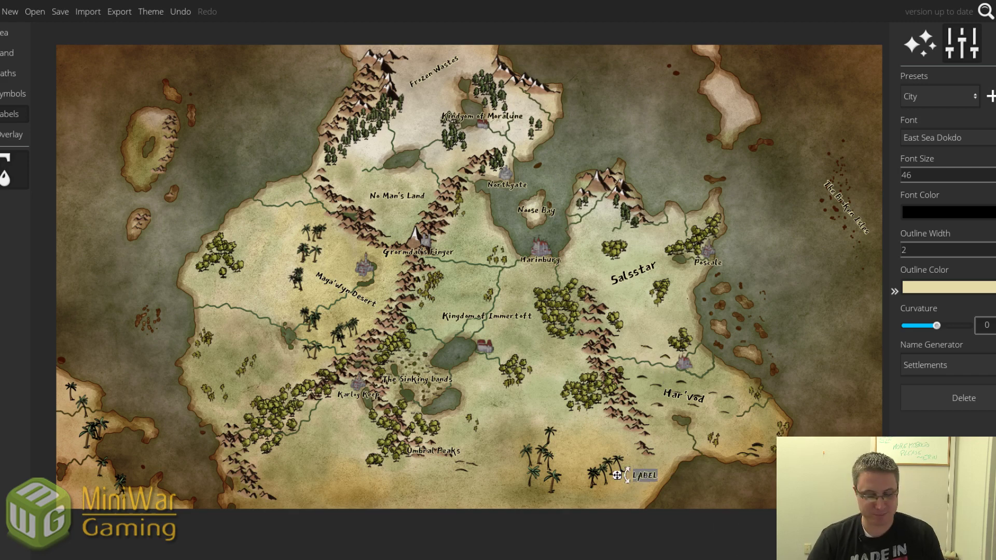
type("Alarath")
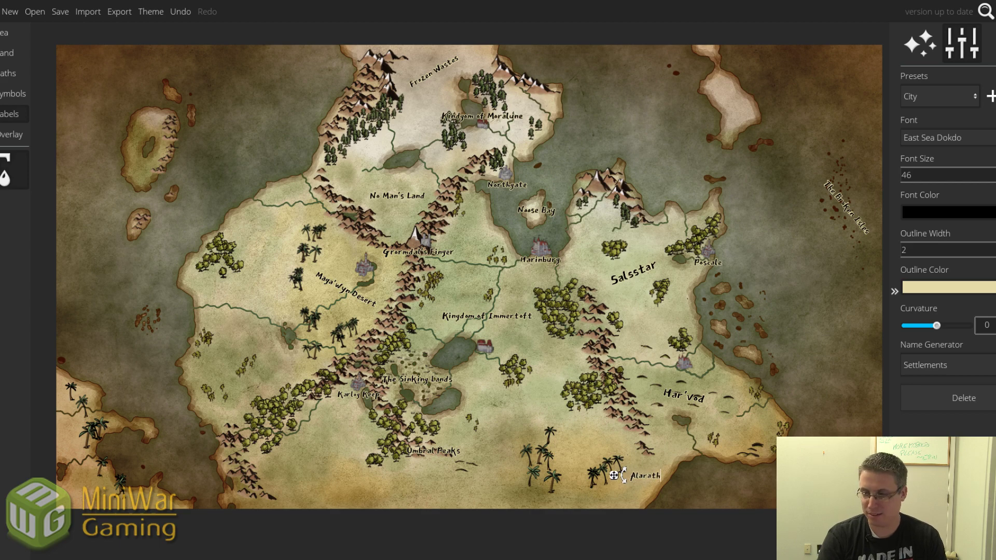
double_click(906, 175)
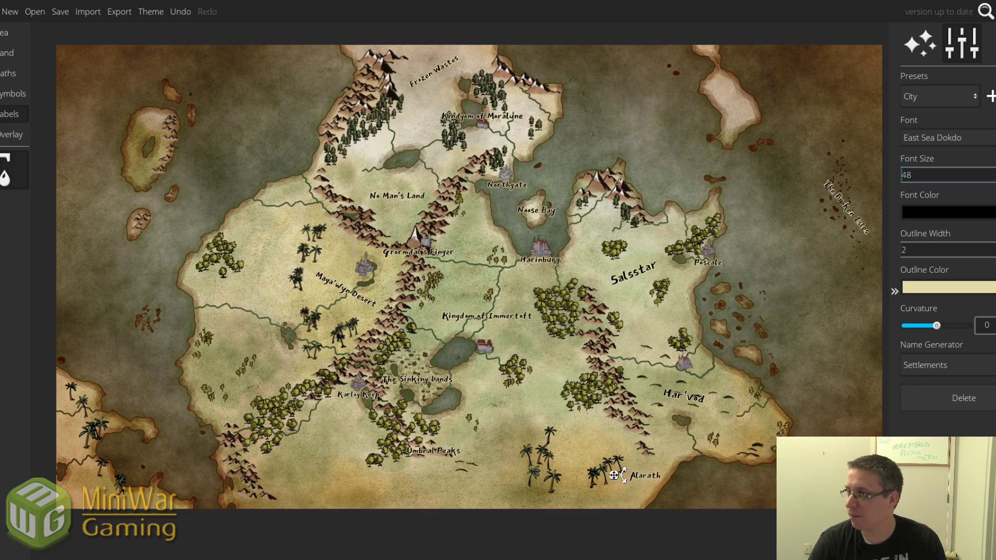
type("60")
scroll(906, 175, "up", 20)
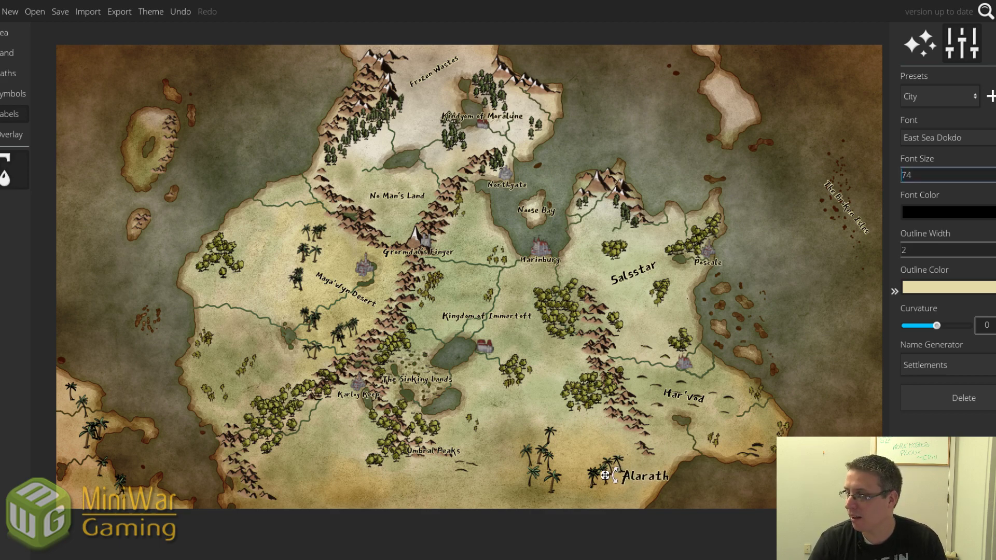
- Enlarge the "Alarath" label to font size 212 and move it to the map's northwest corner as the title
scroll(902, 175, "up", 20)
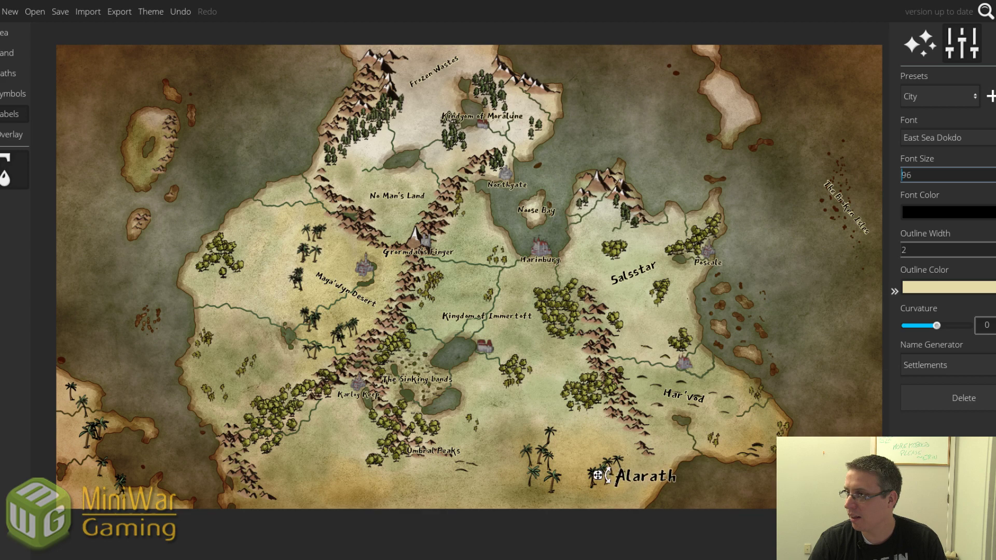
scroll(902, 175, "up", 20)
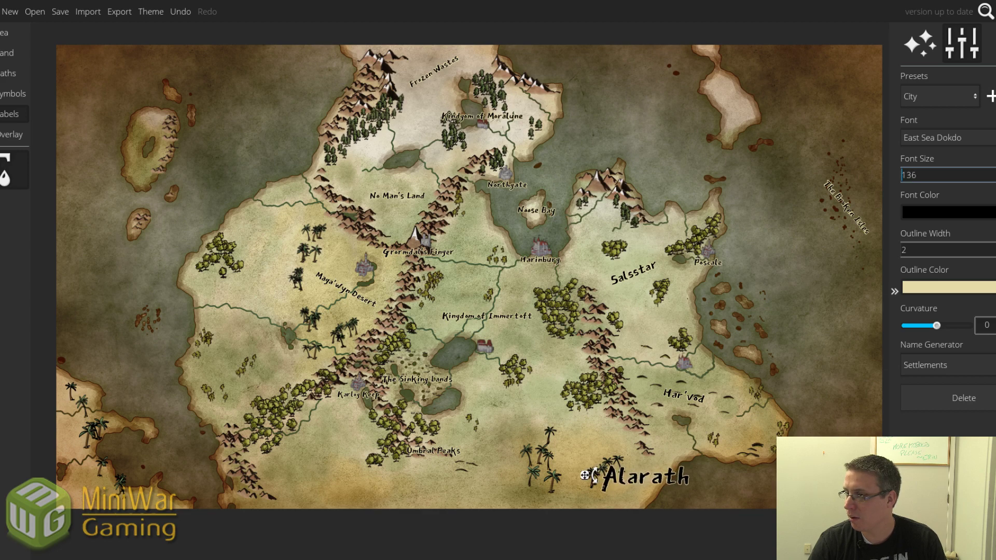
scroll(902, 175, "up", 20)
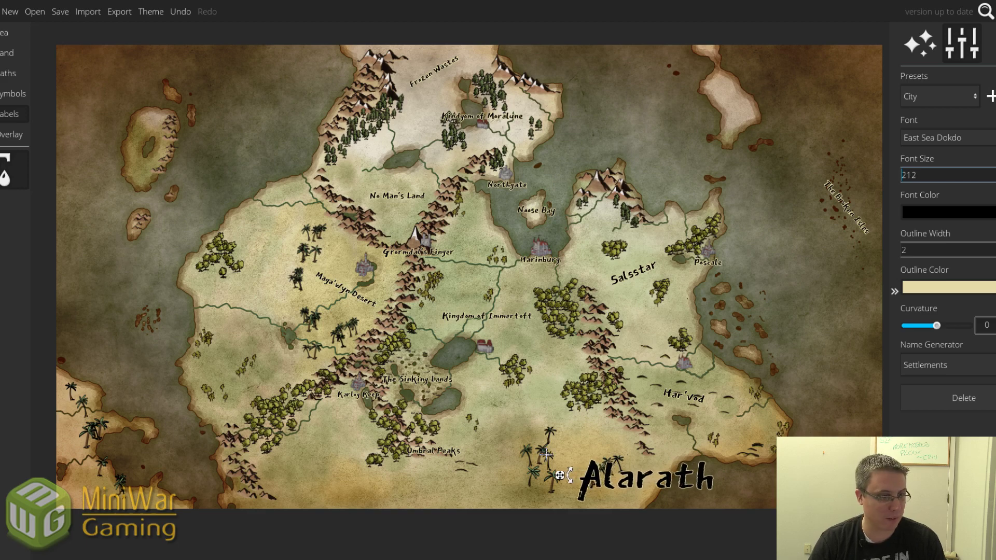
left_click_drag(562, 475, 81, 81)
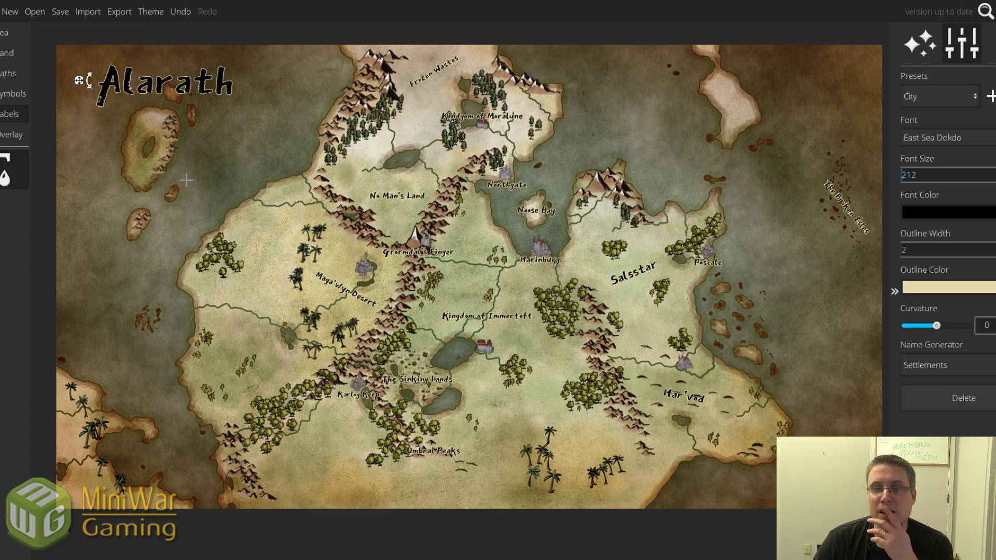
- Add a "The Iris" label at font size 48 and centre it on the ring-shaped island below the title
left_click(126, 156)
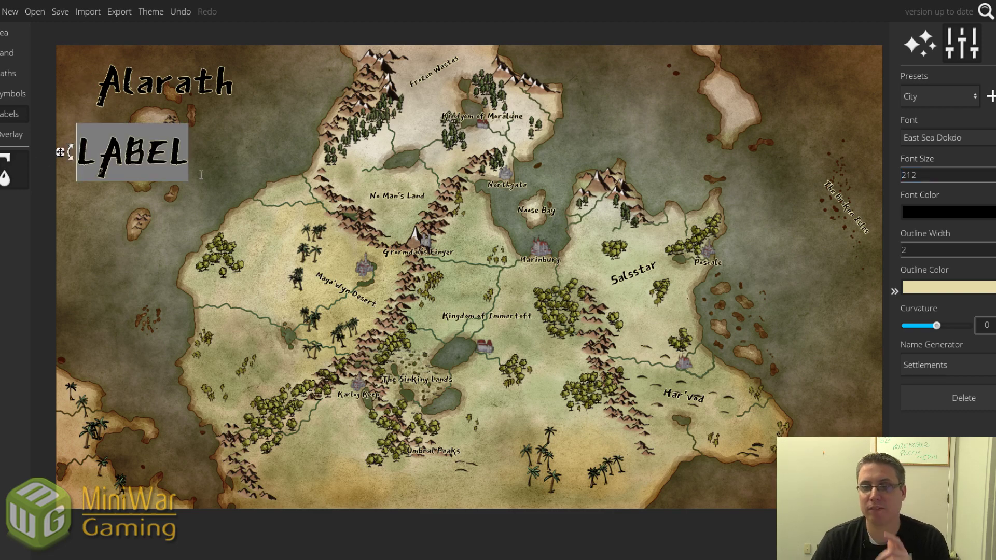
type("The Iris")
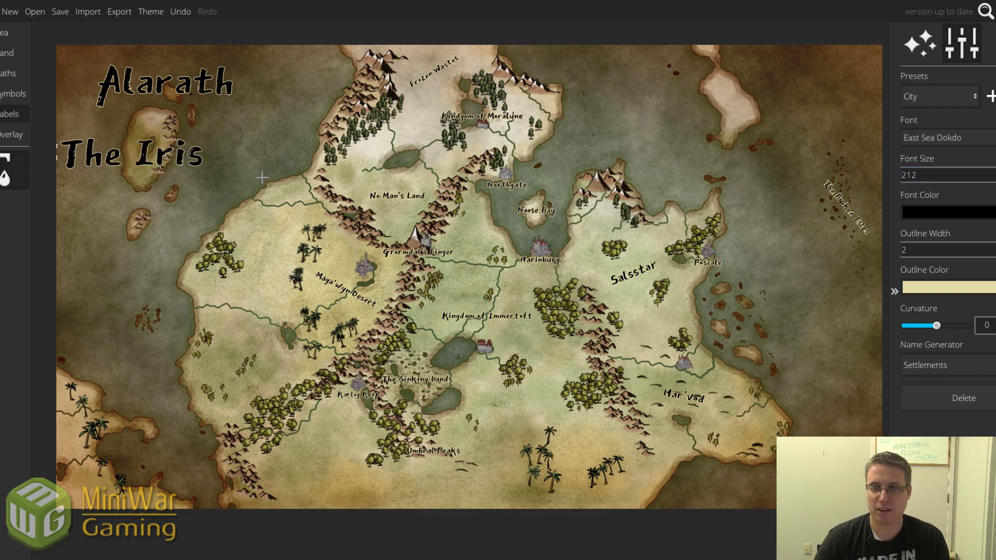
double_click(913, 175)
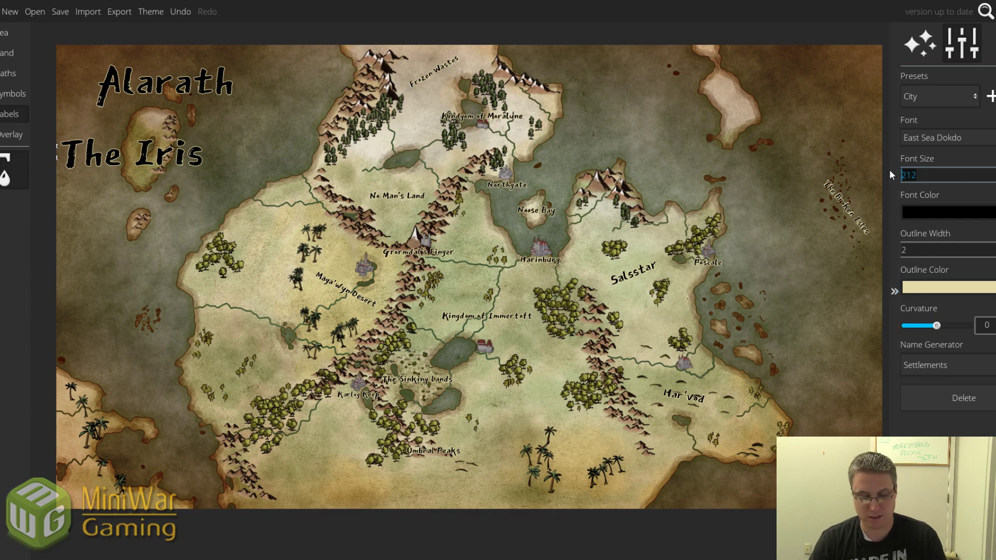
key("Return")
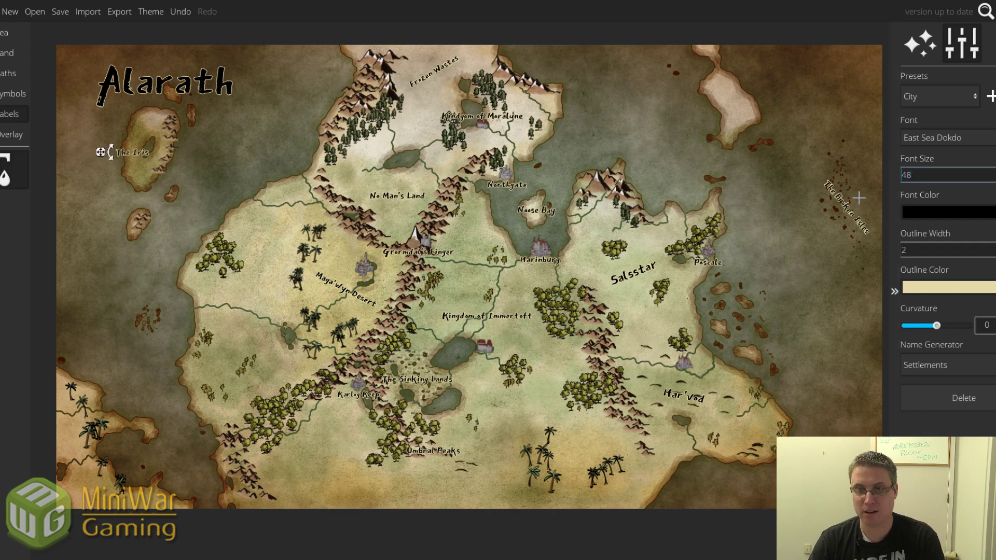
left_click_drag(98, 148, 116, 145)
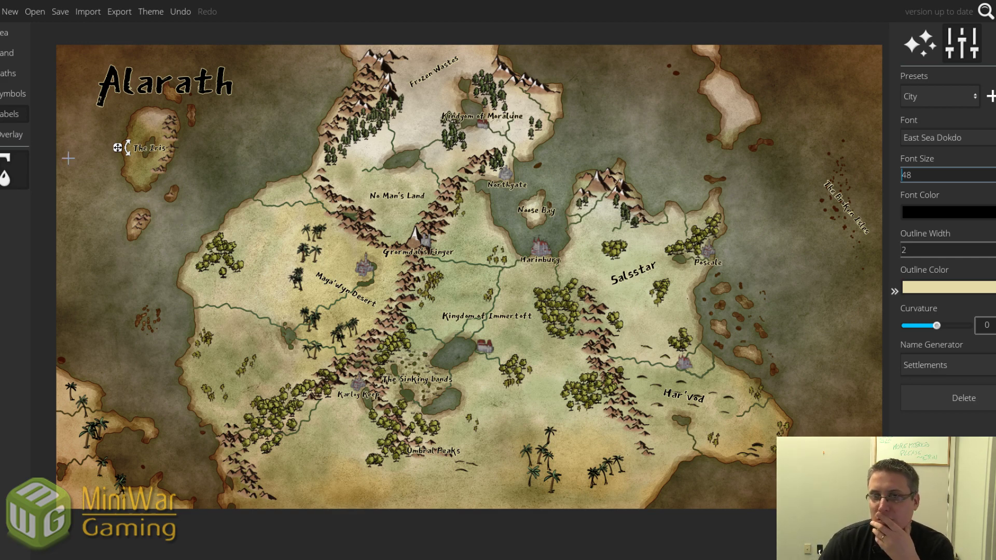
- Shift the "Alarath" title slightly west
left_click(115, 92)
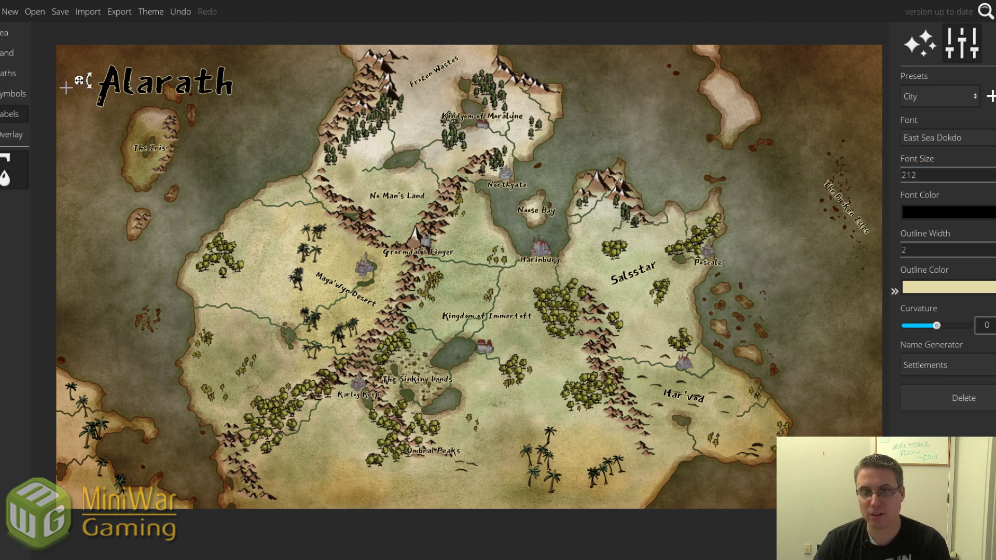
left_click_drag(77, 84, 70, 83)
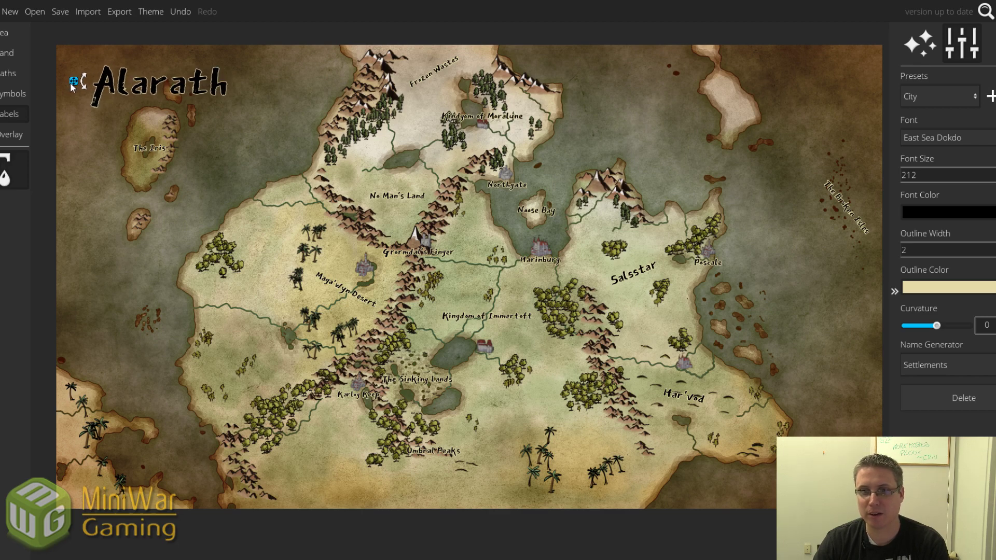
- Show all symbol sets and place a scaled-down gold and dark compass rose in the map's southeast corner
left_click(13, 93)
left_click(6, 173)
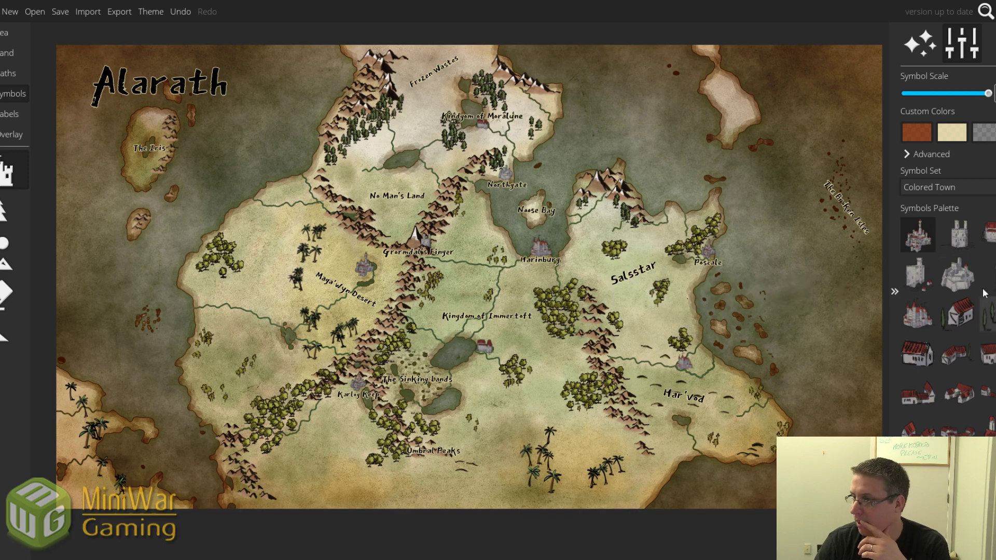
left_click(974, 190)
left_click(967, 254)
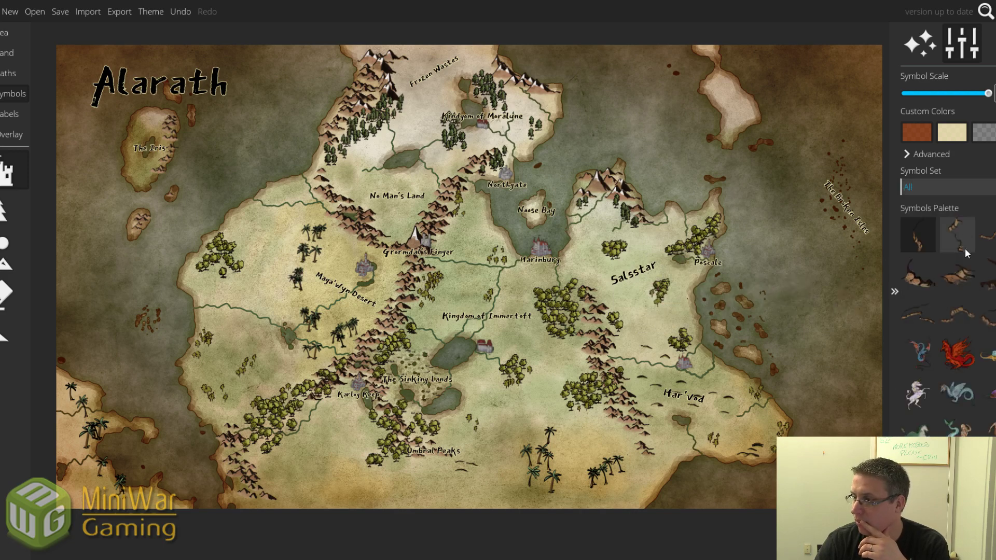
scroll(965, 259, "down", 5)
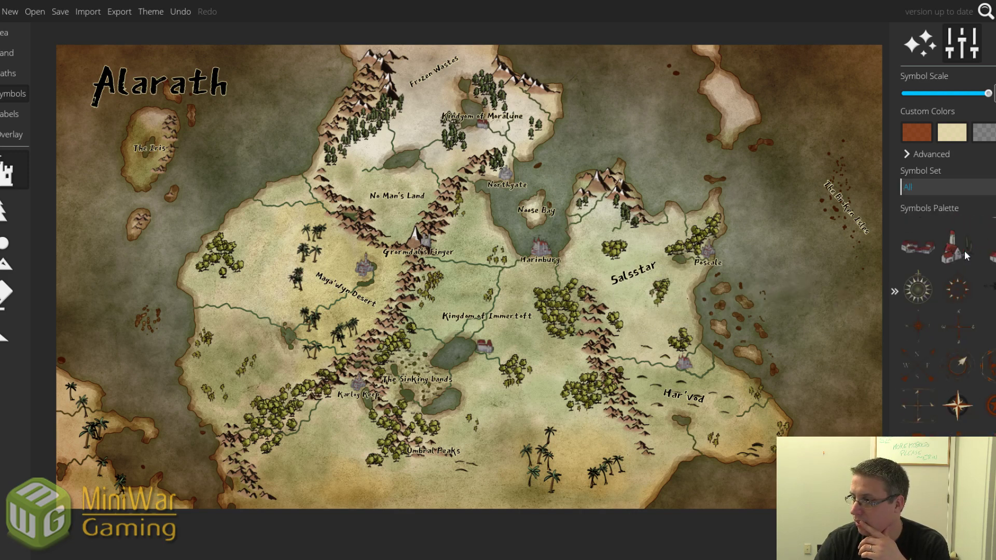
left_click(957, 406)
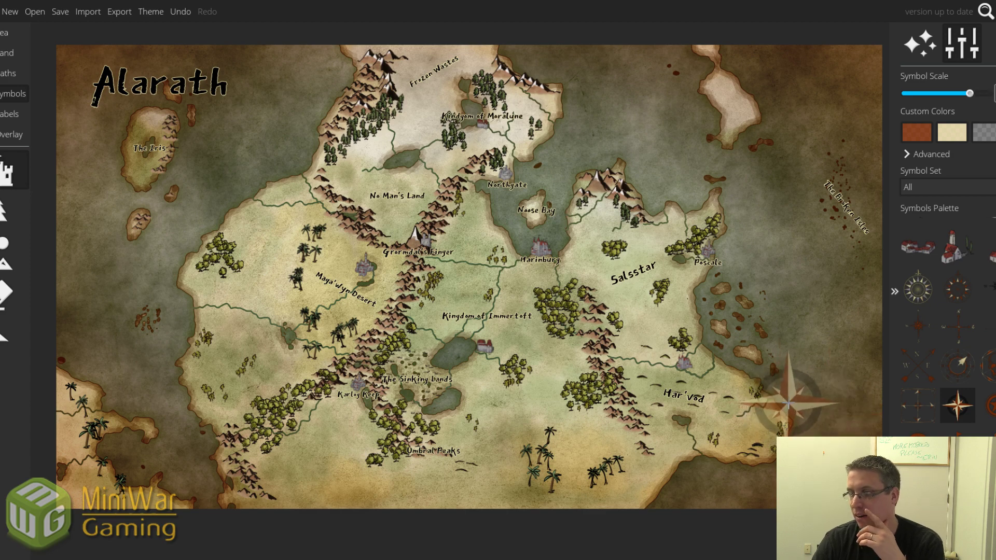
scroll(809, 394, "down", 5)
scroll(809, 415, "down", 2)
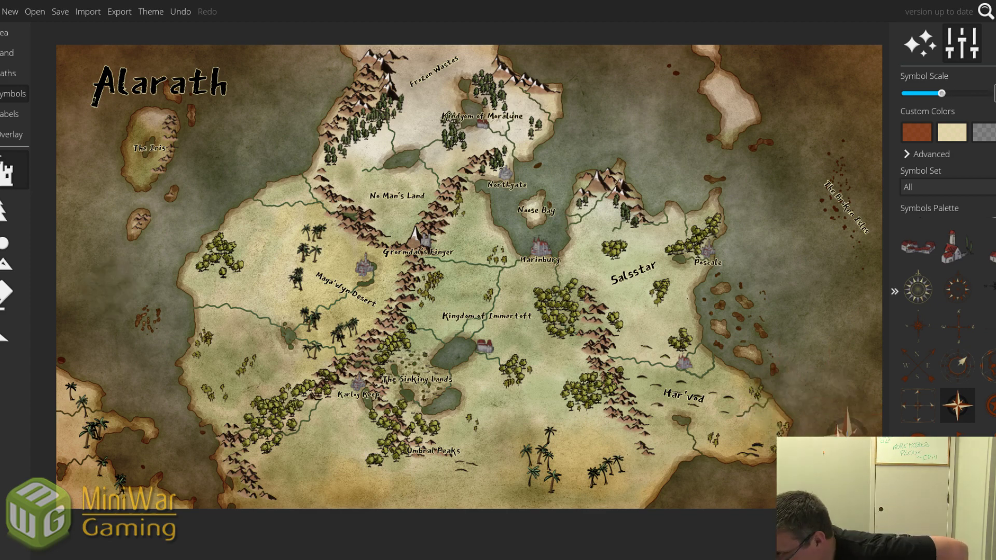
scroll(975, 347, "down", 1)
- Place three small sailing ship symbols: in the bay mouth east of Northgate, off the northeast coast and off the southeast coast
scroll(975, 346, "down", 4)
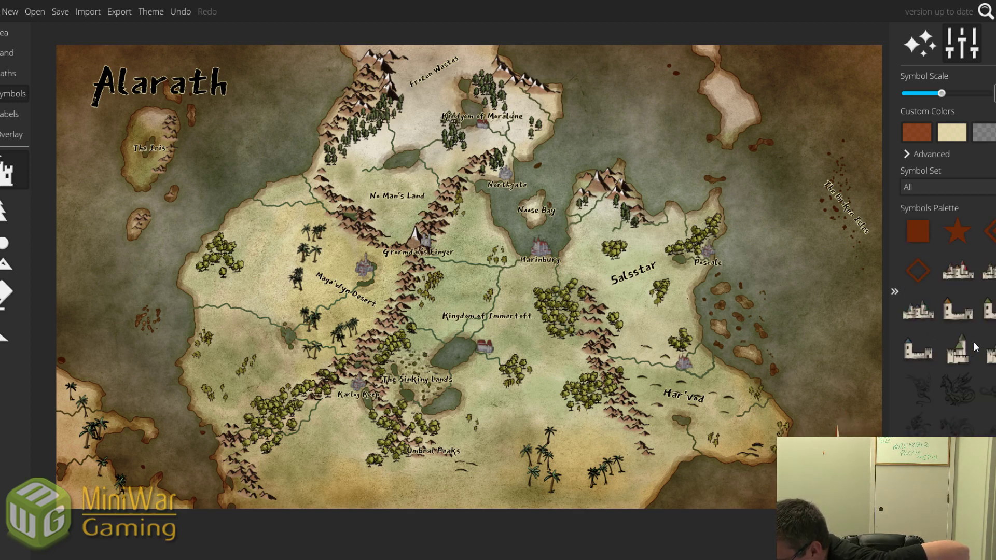
scroll(974, 346, "down", 3)
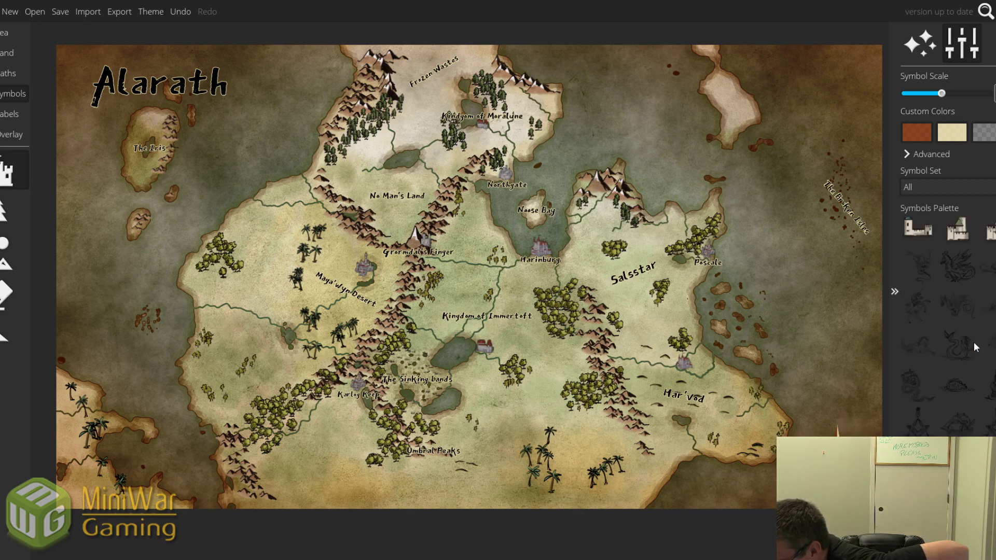
scroll(986, 348, "up", 6)
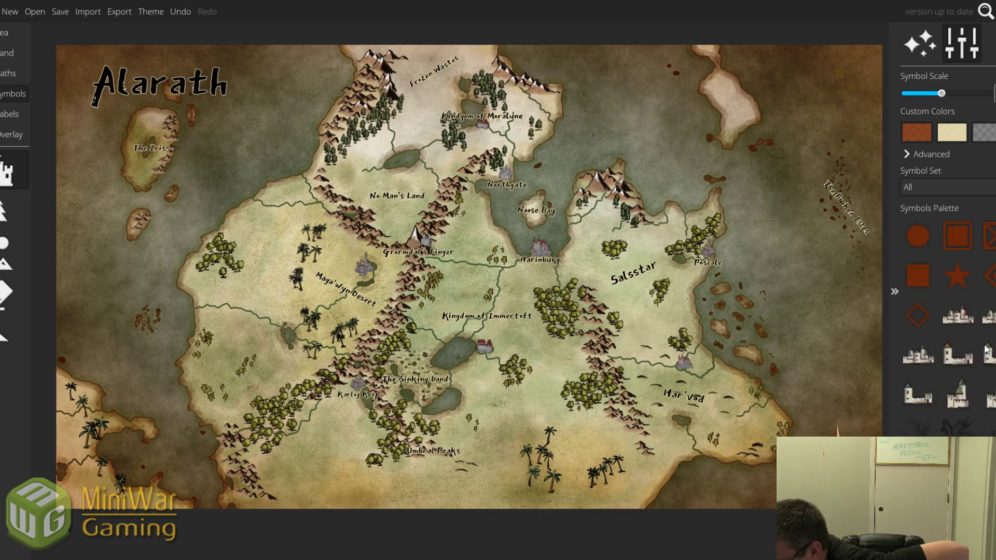
scroll(983, 353, "up", 2)
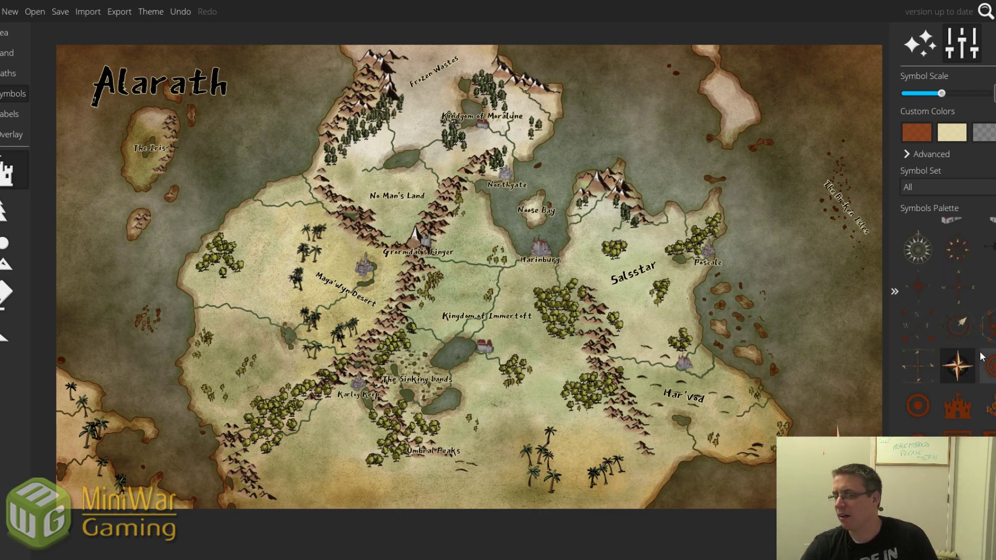
scroll(970, 347, "down", 6)
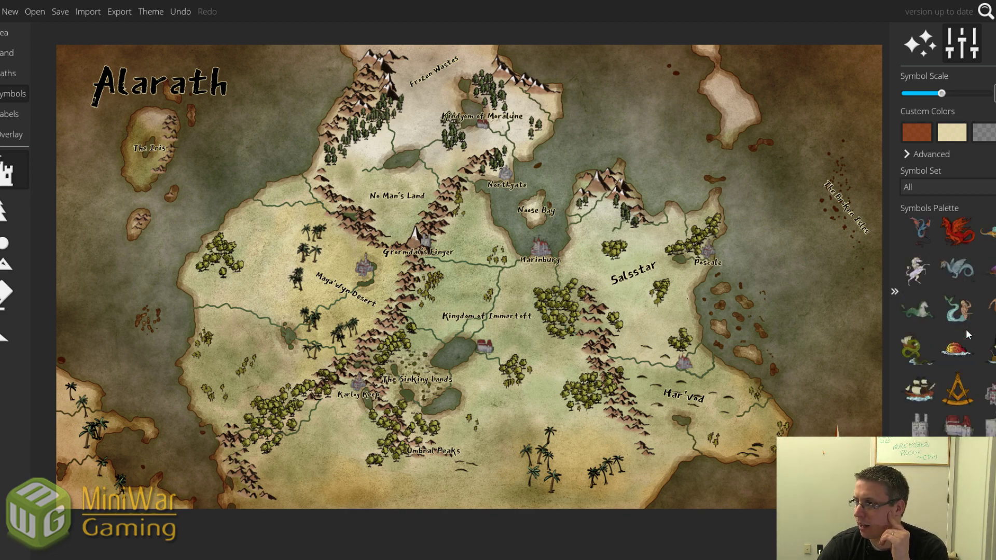
left_click(918, 389)
scroll(557, 178, "down", 4)
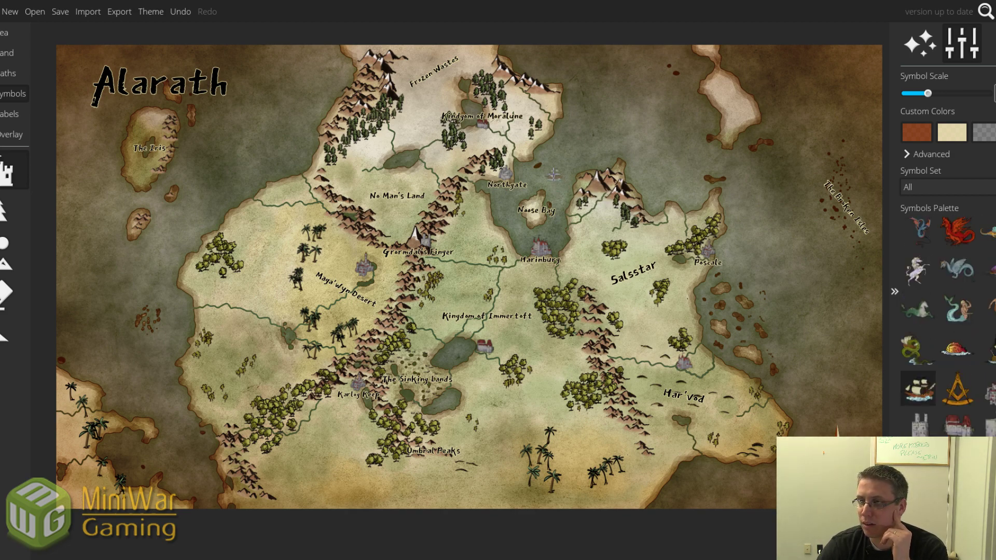
left_click(554, 171)
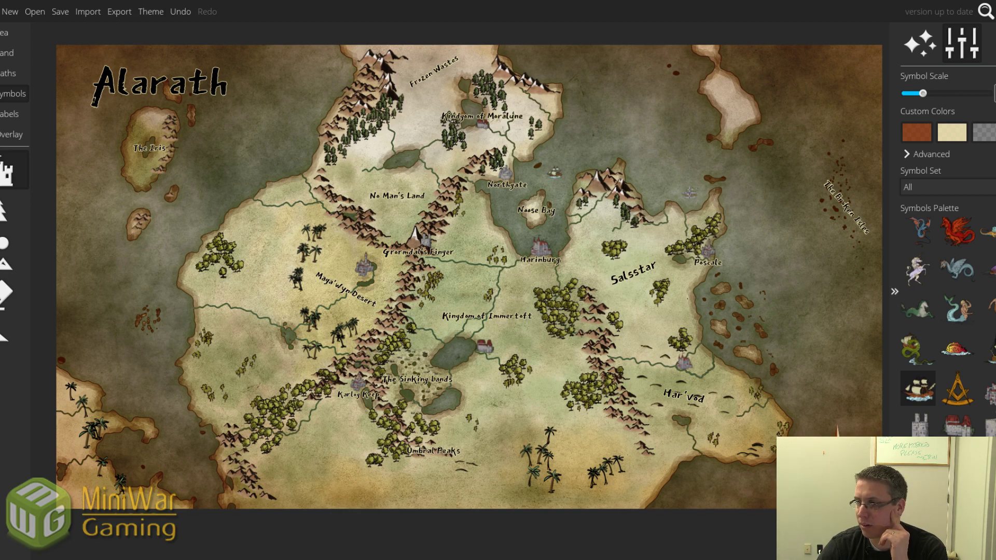
left_click(689, 192)
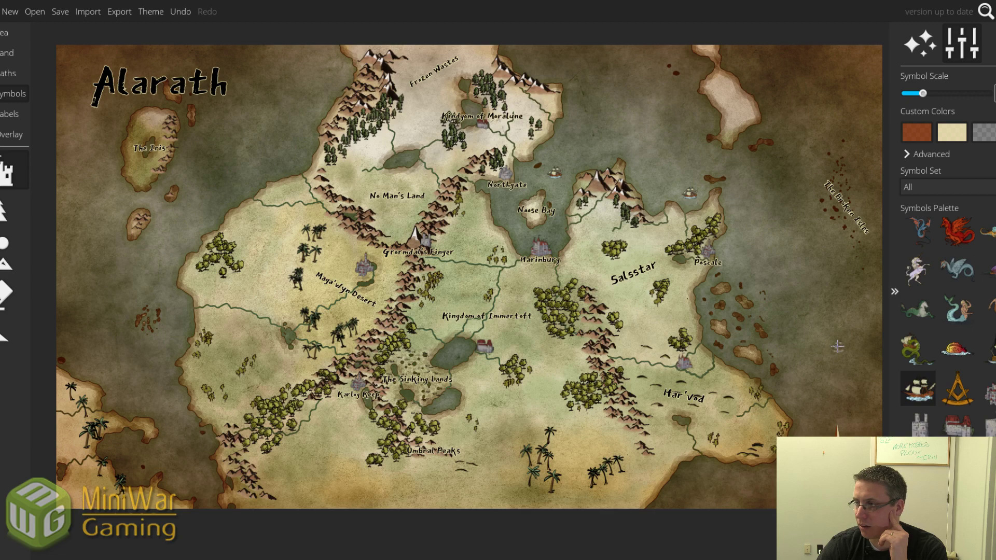
left_click(793, 386)
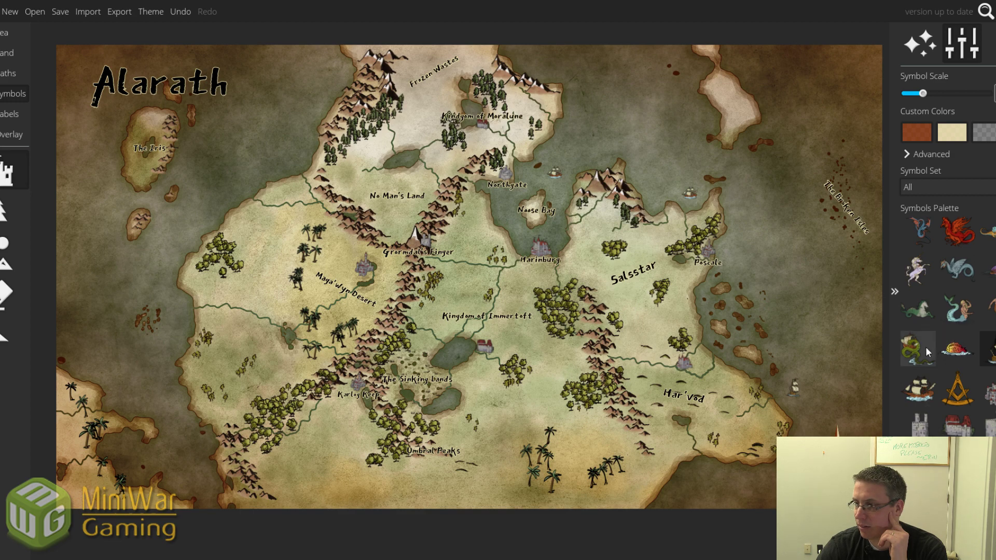
- Place a small green sea serpent symbol in the eastern sea, just northwest of the scattered islets
left_click(922, 355)
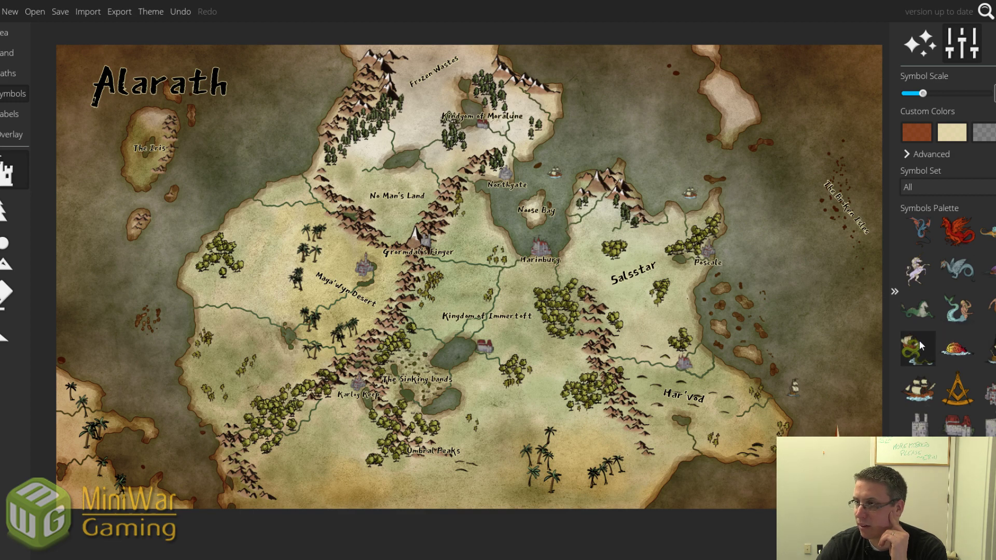
left_click(788, 181)
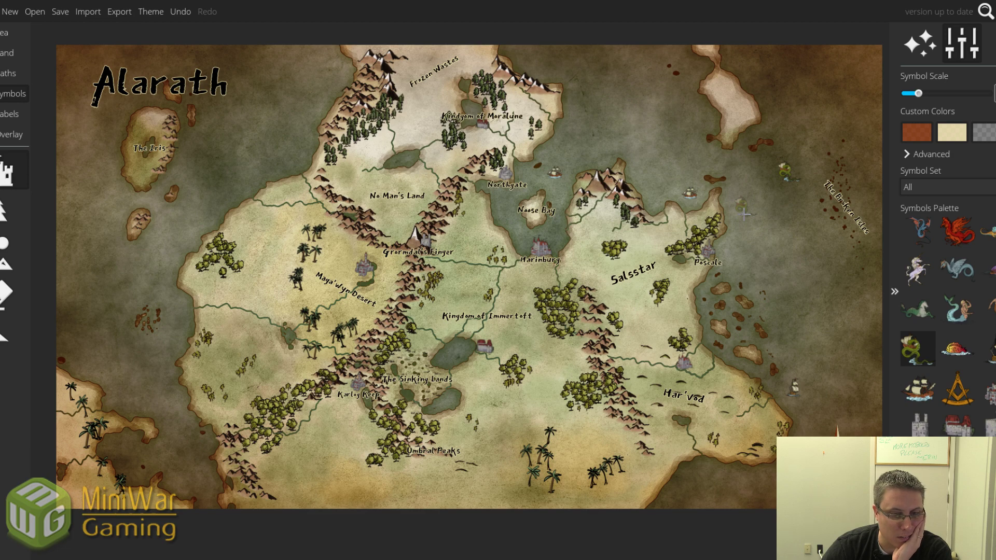
- Place an enlarged red dragon symbol in No Man's Land, just south of its label
scroll(958, 363, "down", 10)
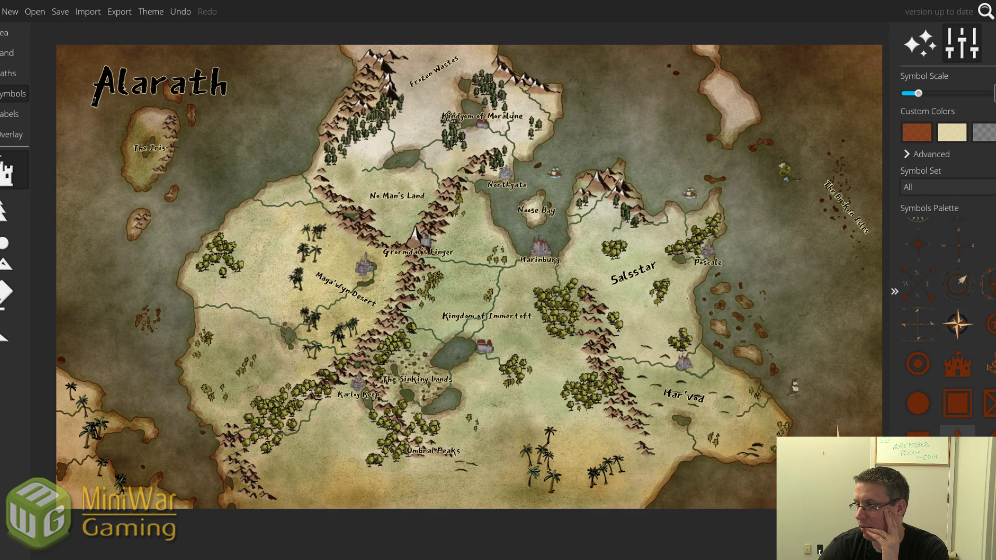
scroll(918, 265, "up", 1)
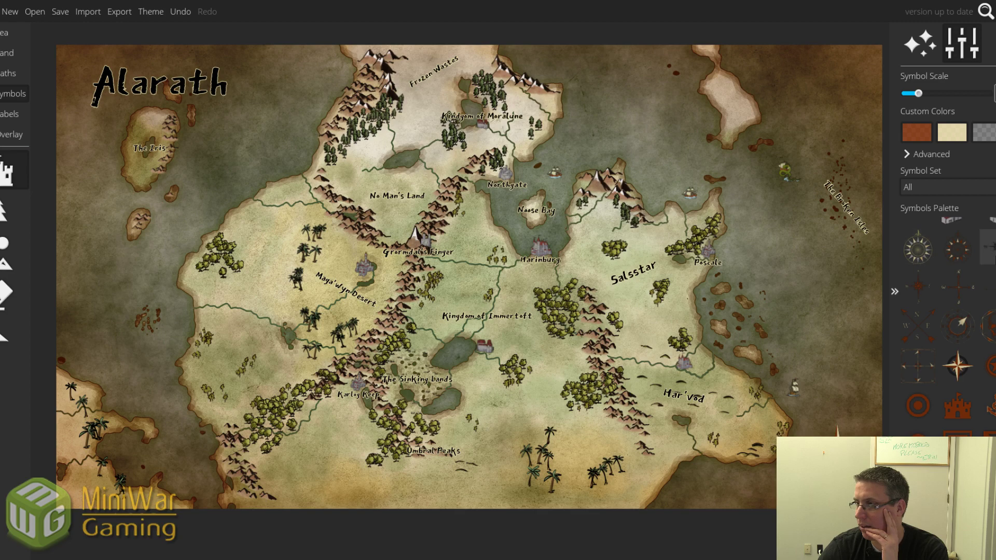
scroll(988, 249, "up", 3)
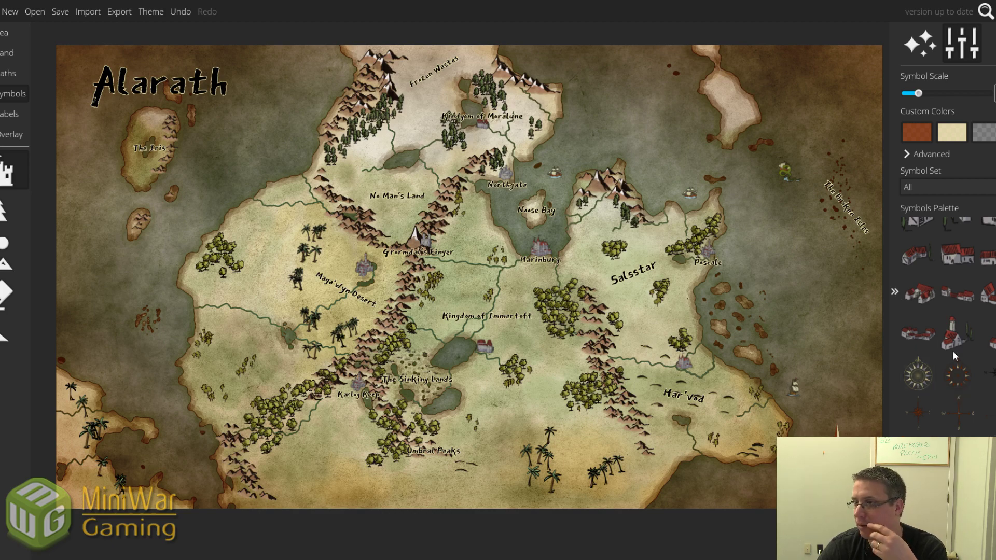
scroll(941, 346, "down", 3)
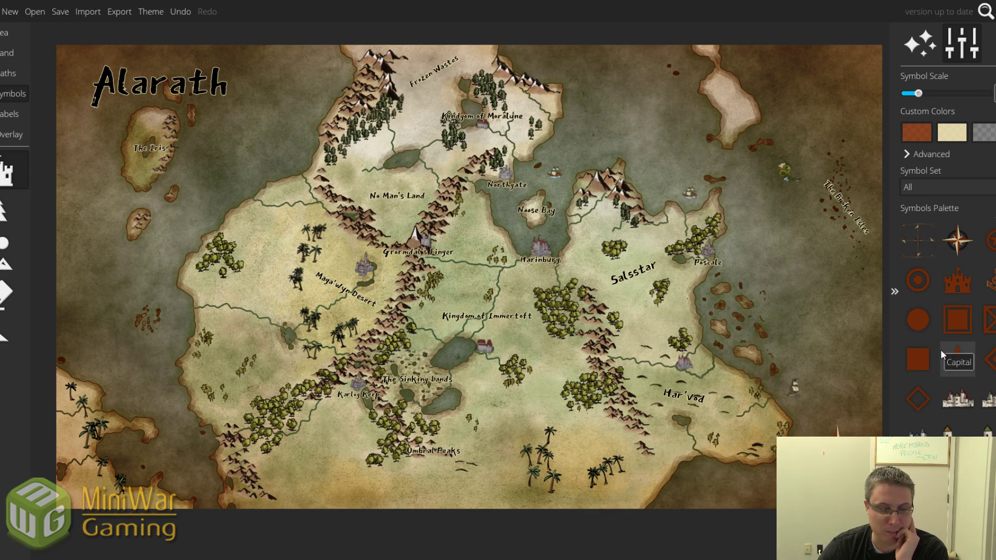
scroll(959, 290, "up", 1)
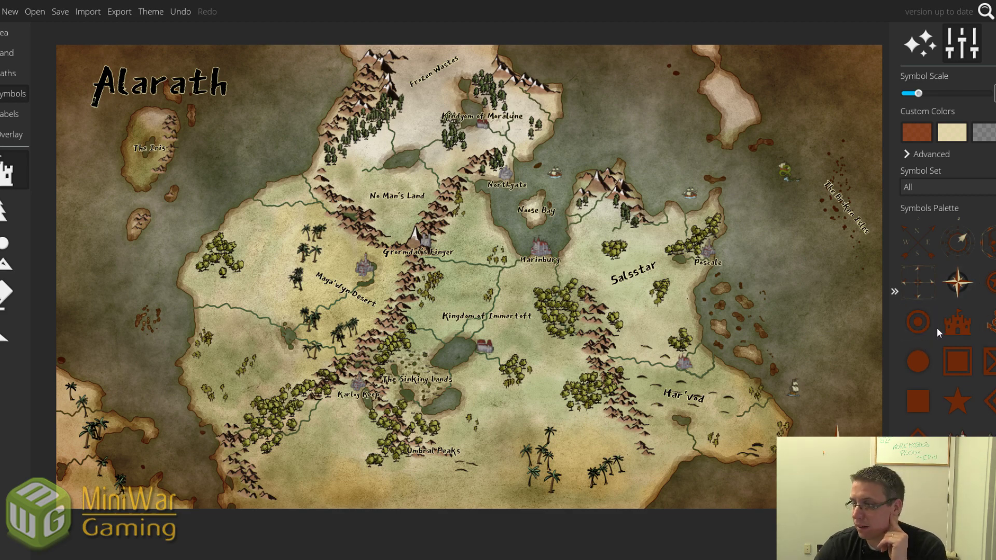
scroll(937, 329, "down", 5)
scroll(938, 329, "up", 4)
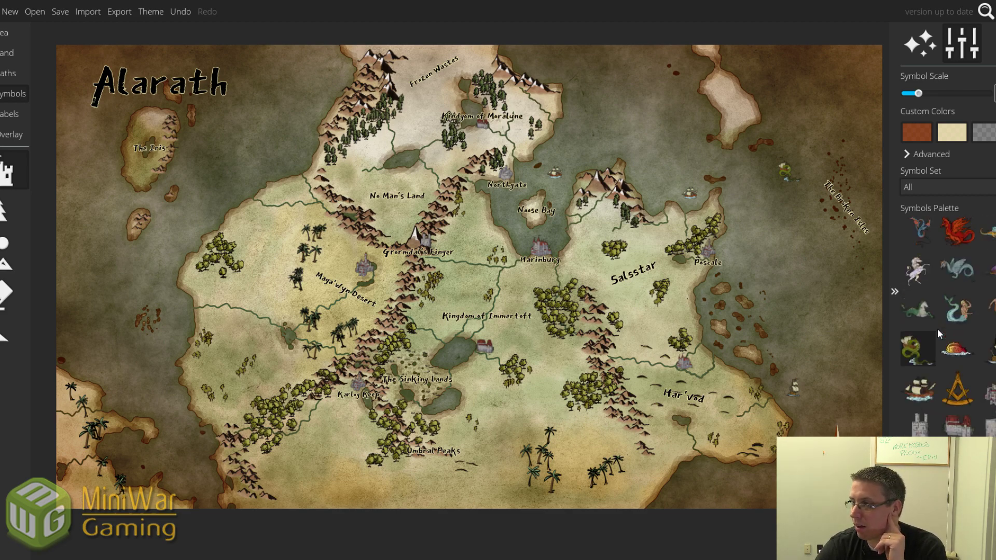
left_click(953, 351)
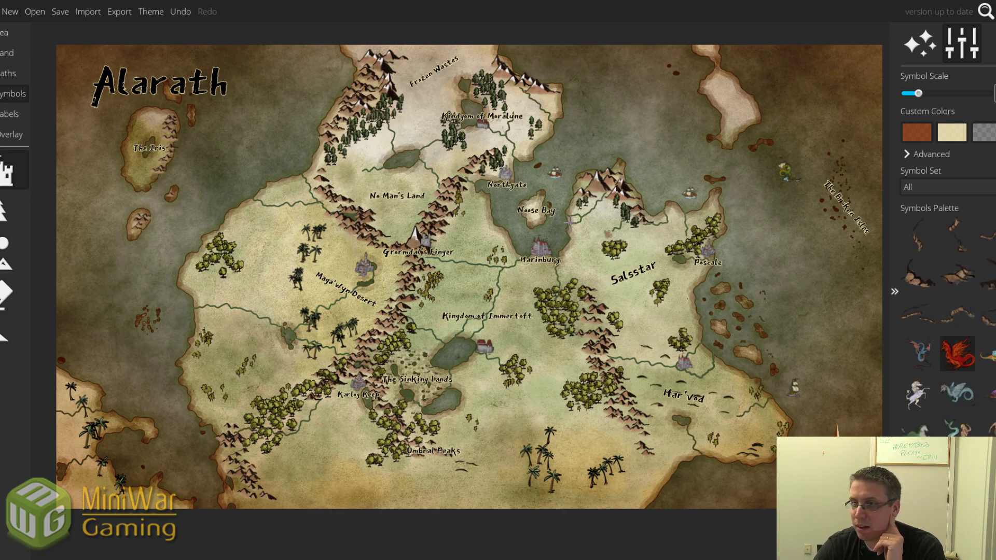
scroll(415, 135, "up", 2)
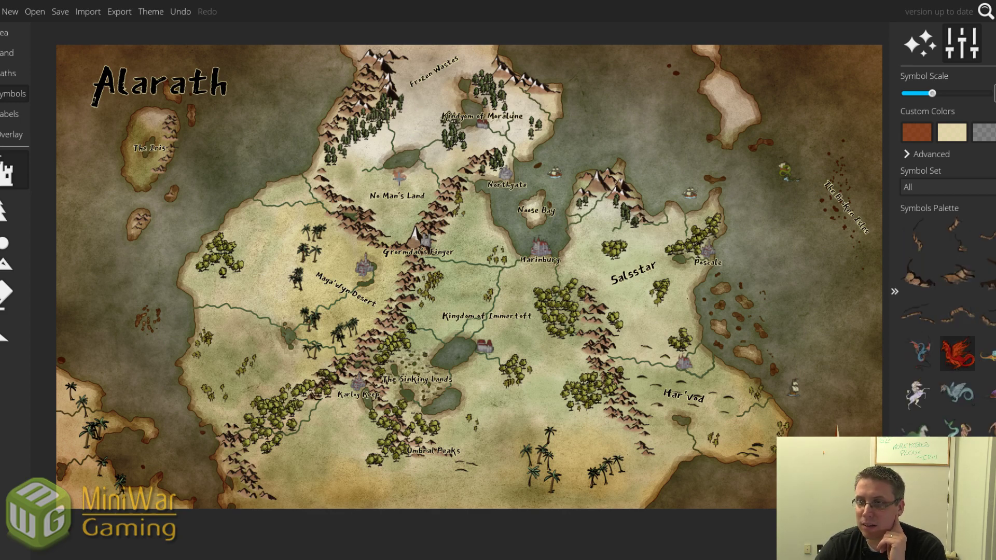
scroll(397, 216, "up", 2)
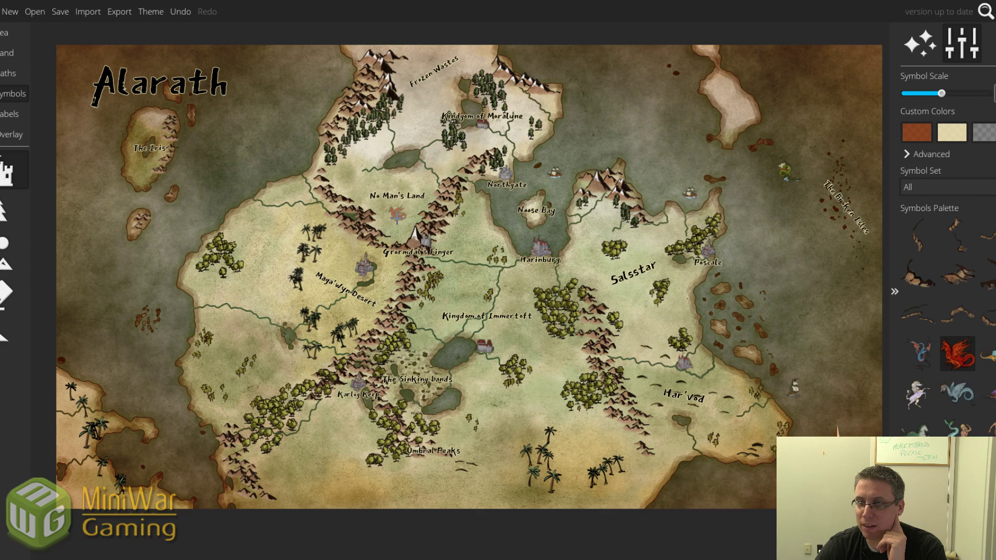
left_click(397, 218)
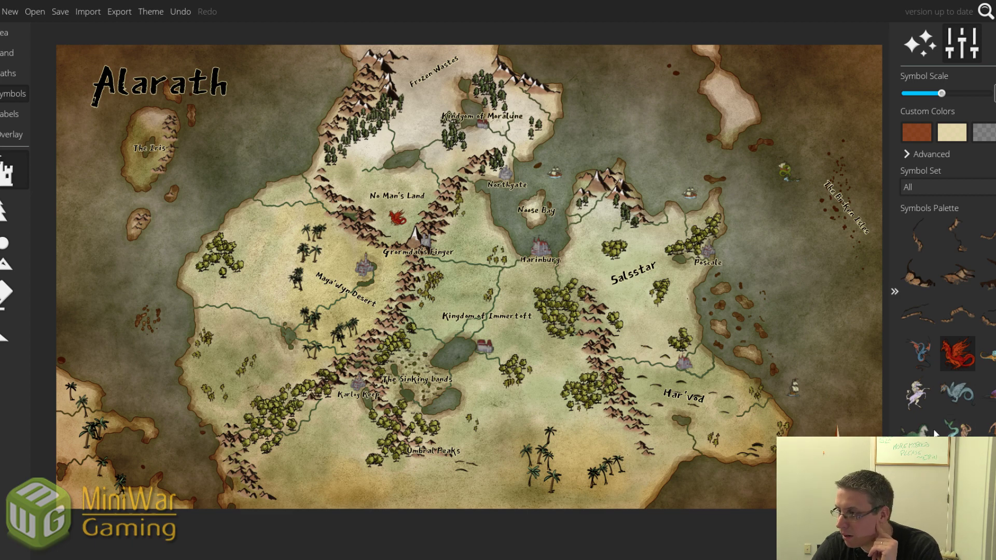
- Place a scaled-down blue dragon symbol in the Frozen Wastes, just south of the label
left_click(926, 353)
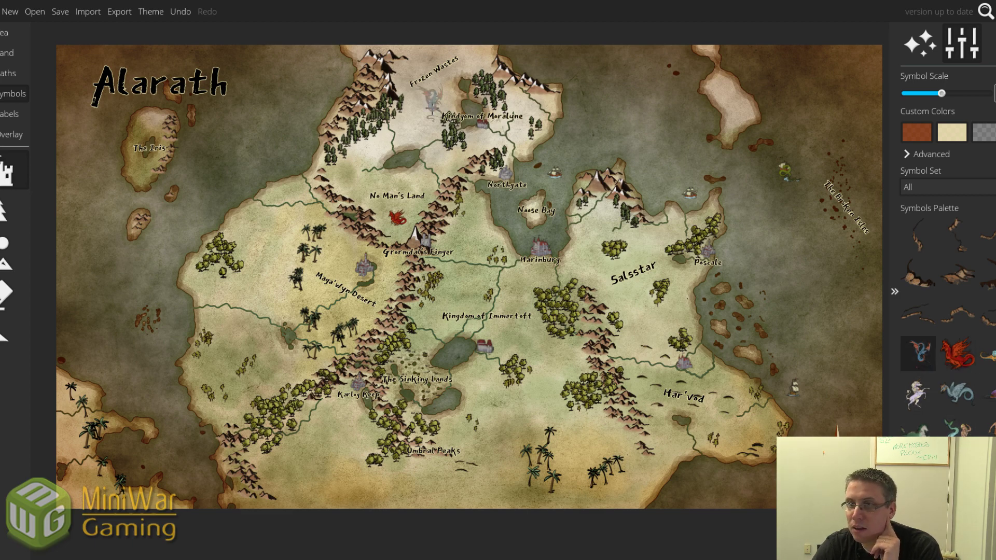
scroll(434, 100, "down", 4)
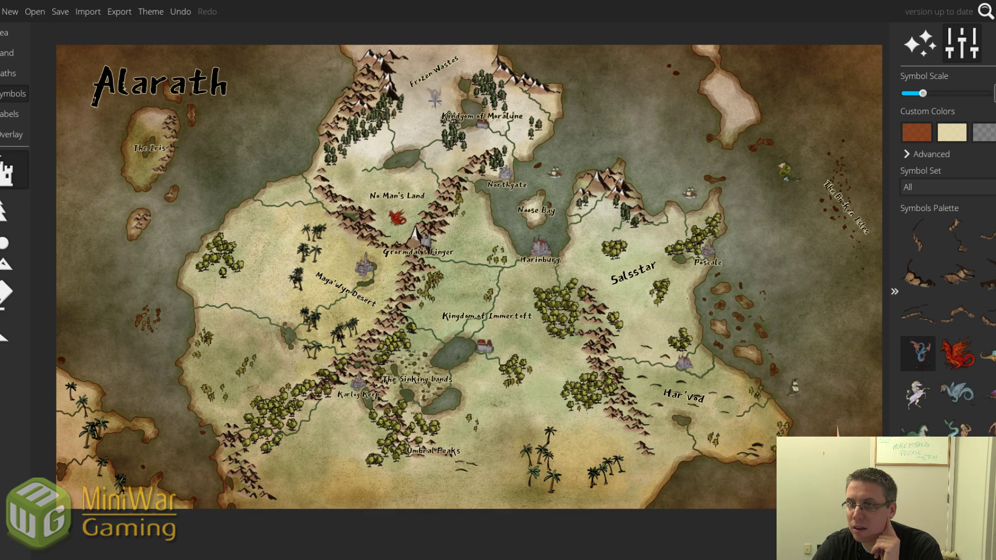
scroll(434, 100, "up", 1)
left_click(426, 104)
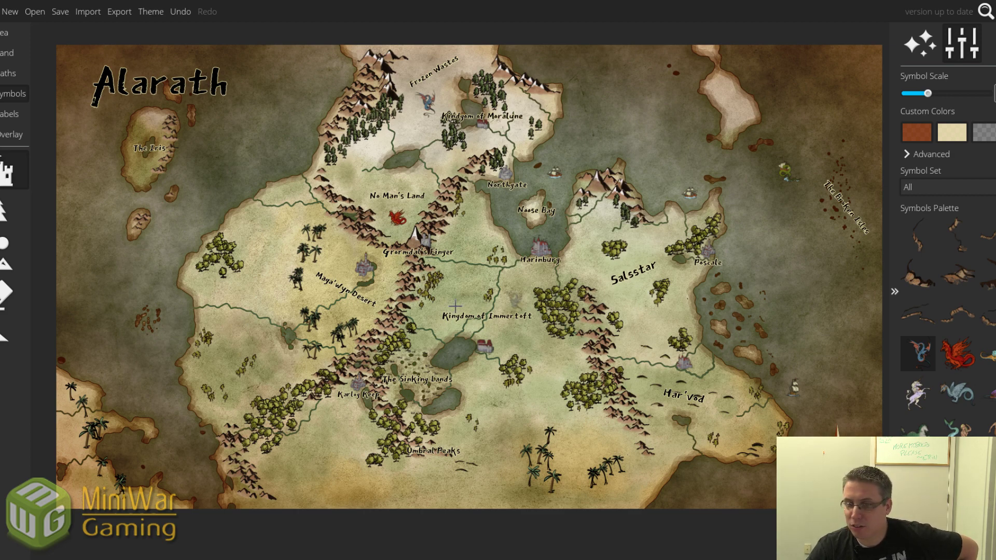
- Add an "Aboleth Isles" label near the island chain off the east coast
left_click(11, 114)
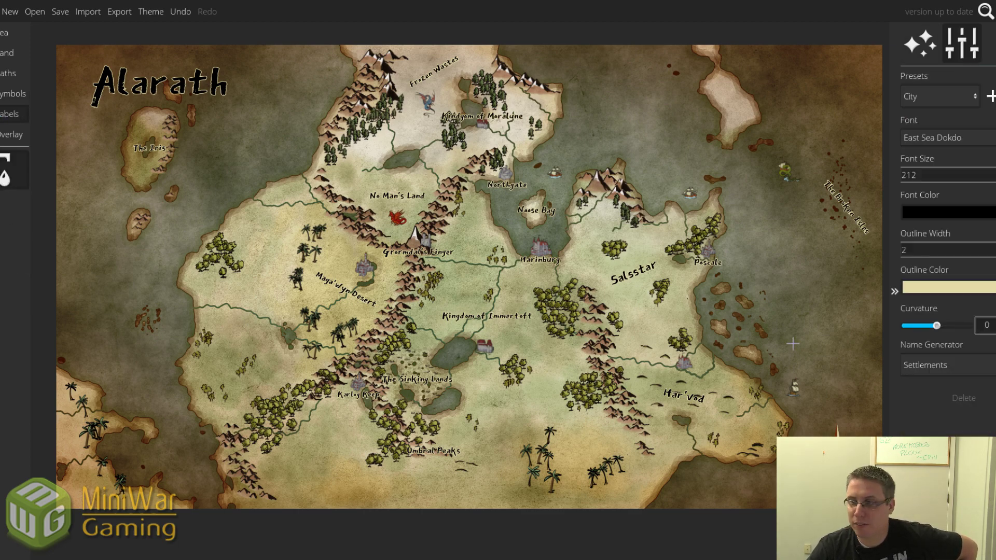
left_click(731, 322)
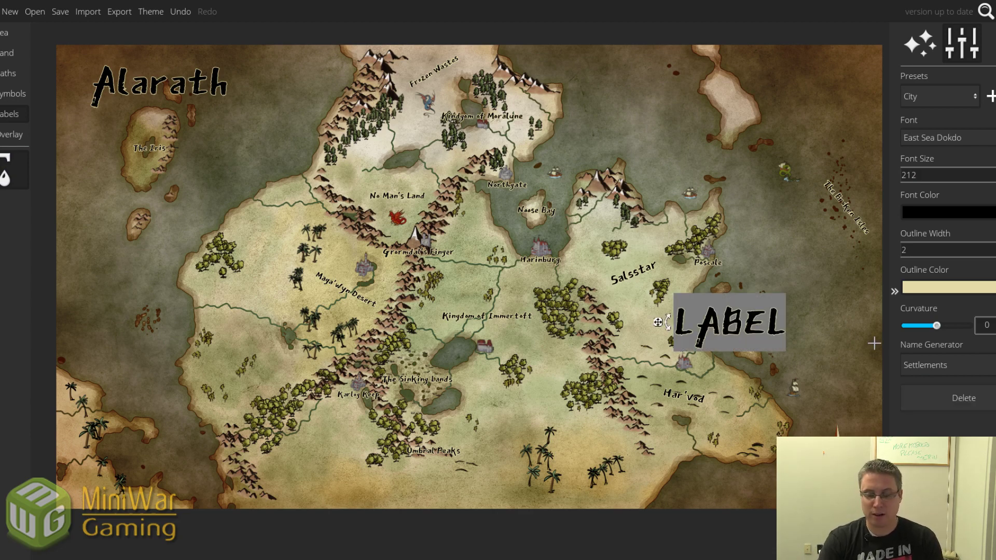
type("Aboleth")
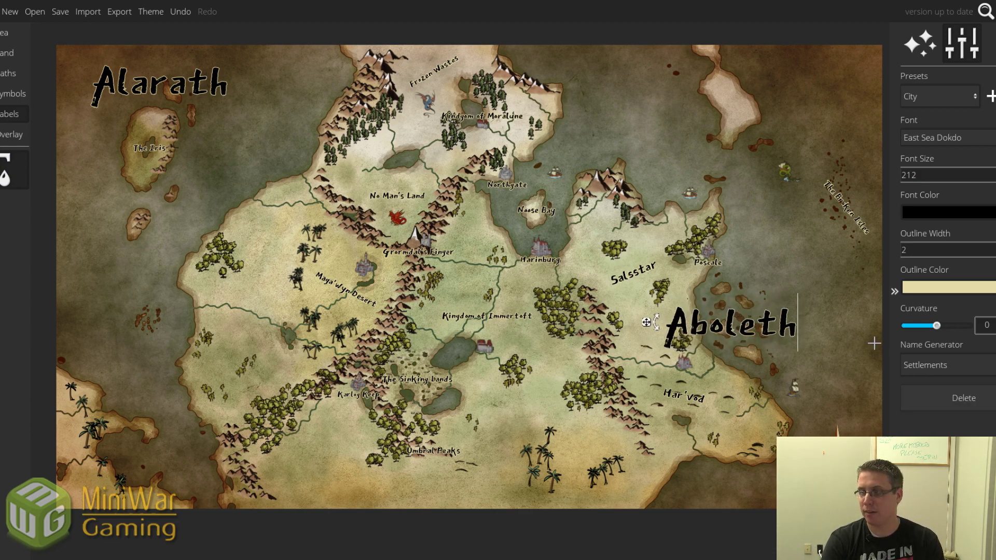
type(" Isles")
- Set the "Aboleth Isles" label's font size to 48, then move and rotate it to run diagonally along the eastern island chain
left_click(944, 175)
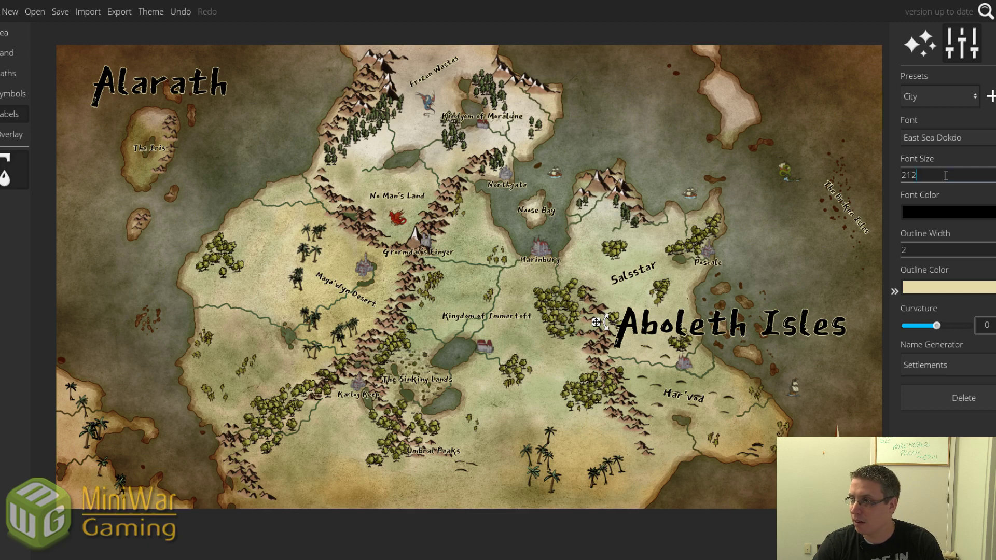
key("BackSpace")
key("BackSpace")
key("BackSpace")
type("48")
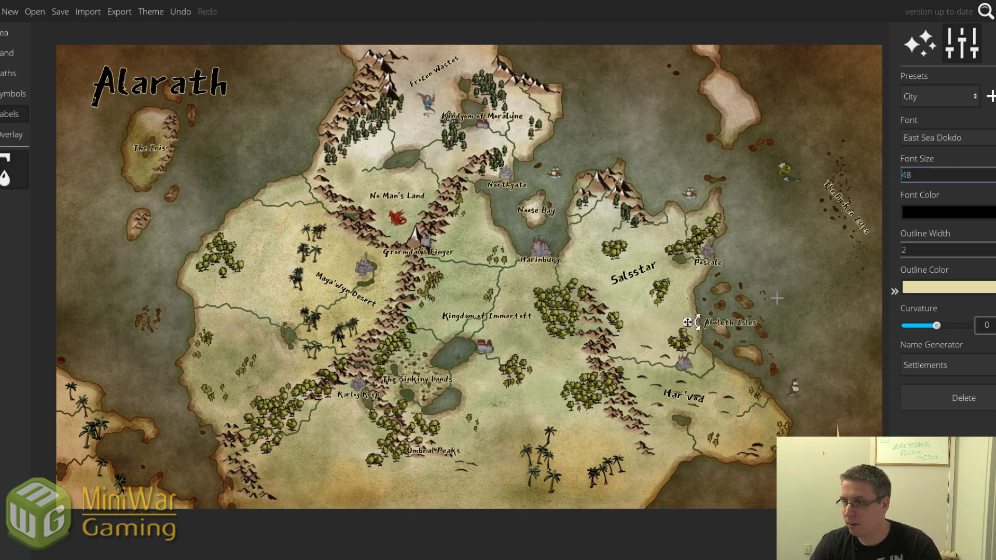
left_click_drag(688, 323, 716, 297)
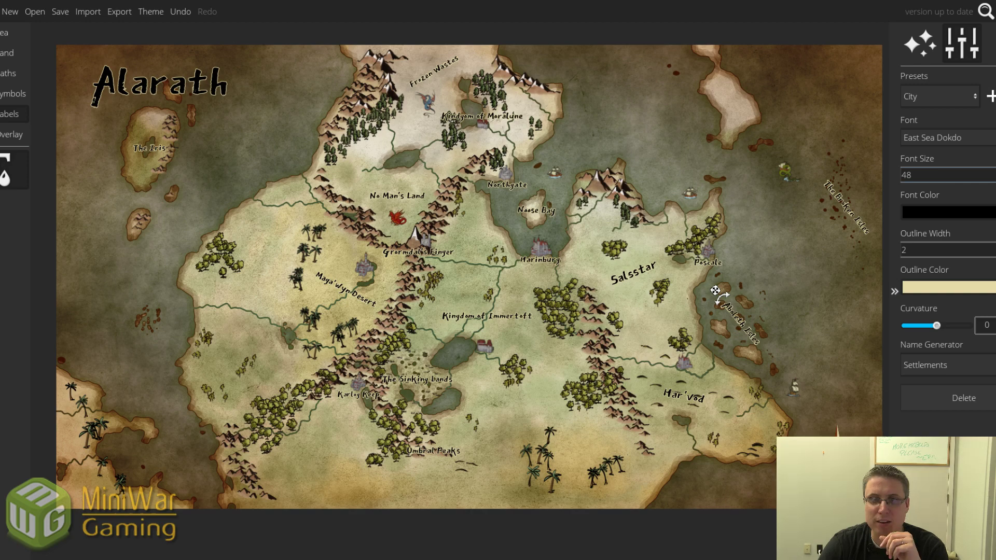
- Place a purple sea creature symbol in the southwestern sea, between the mainland and the southwestern landmass
key("s")
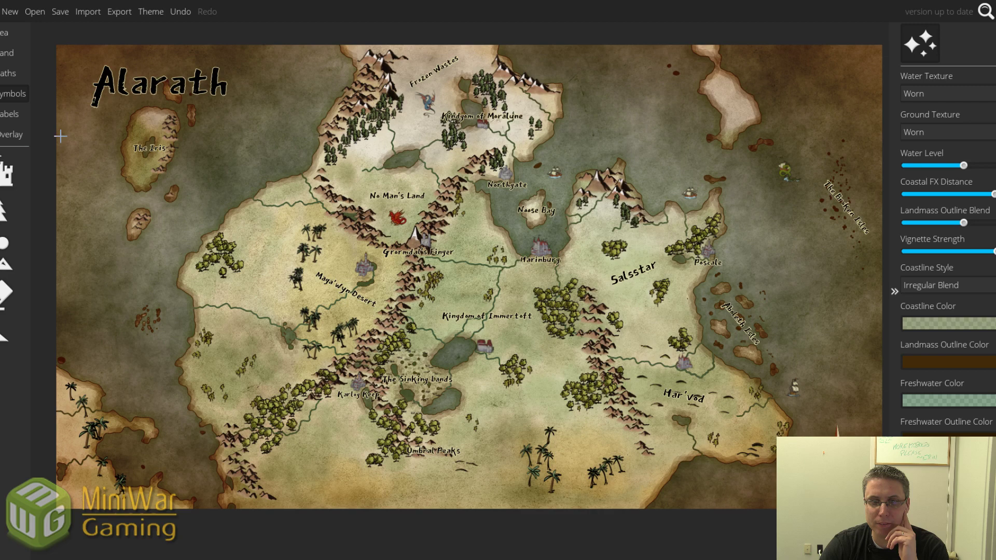
left_click(6, 173)
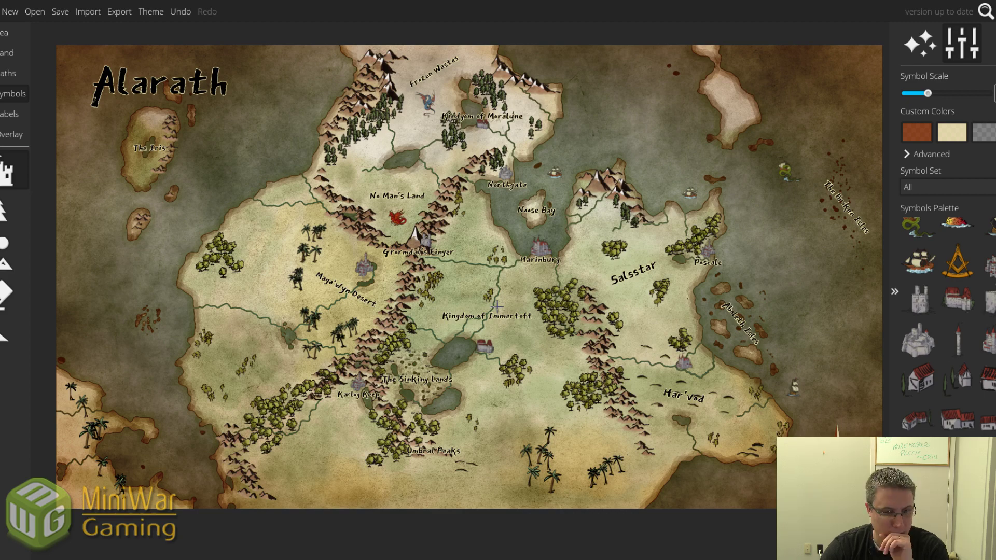
scroll(986, 362, "up", 4)
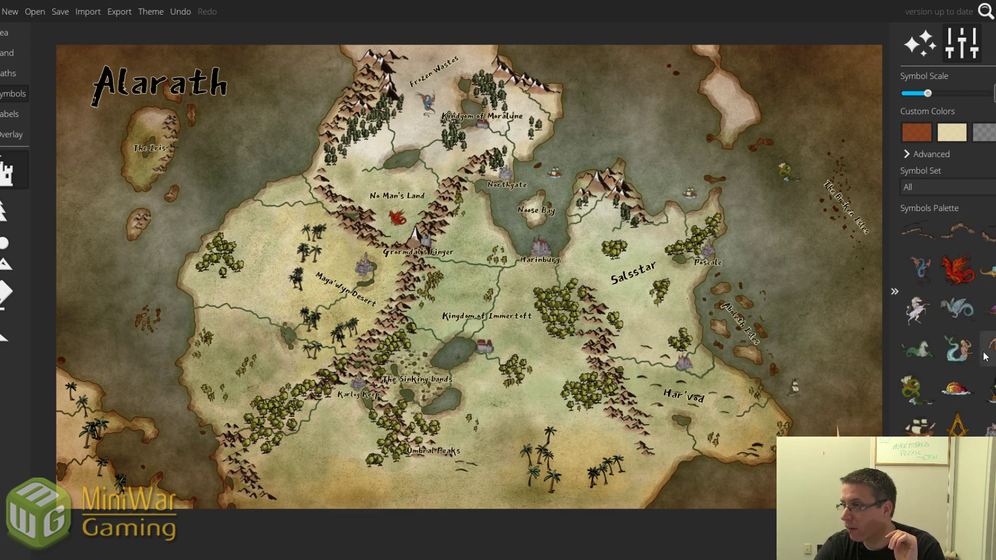
left_click(988, 309)
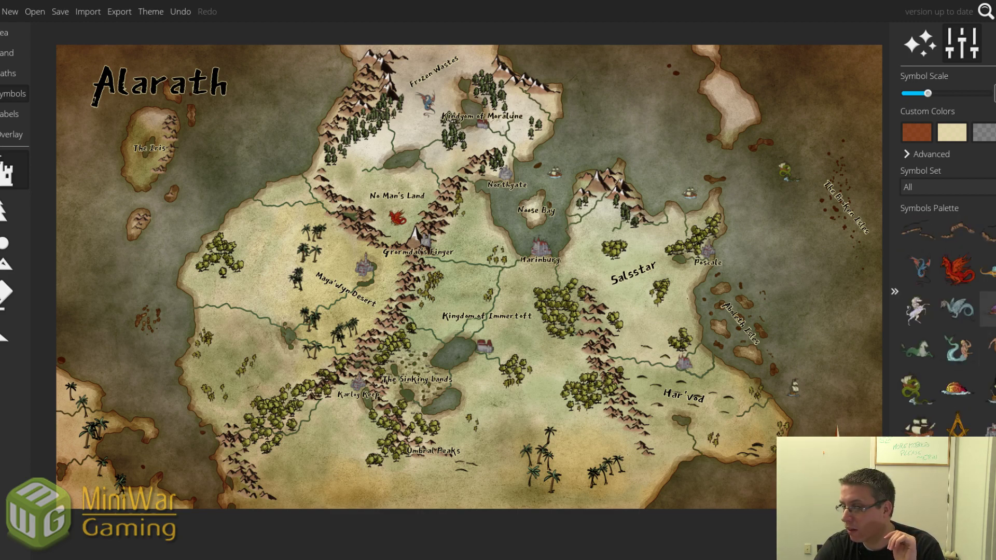
left_click(172, 458)
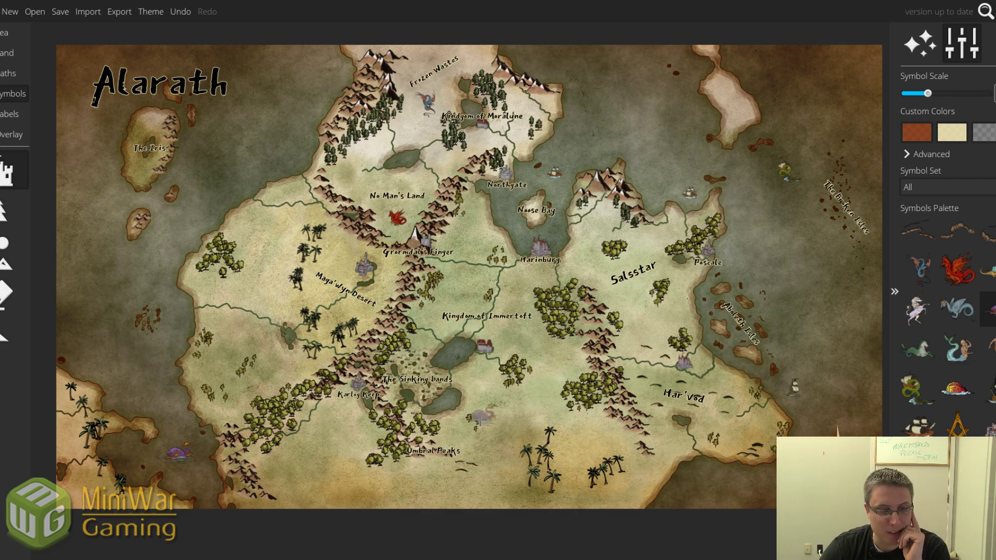
- Place a tall sailing ship off the northwest coast, east of The Iris, and a smaller, scaled-down ship off the west coast
left_click(957, 425)
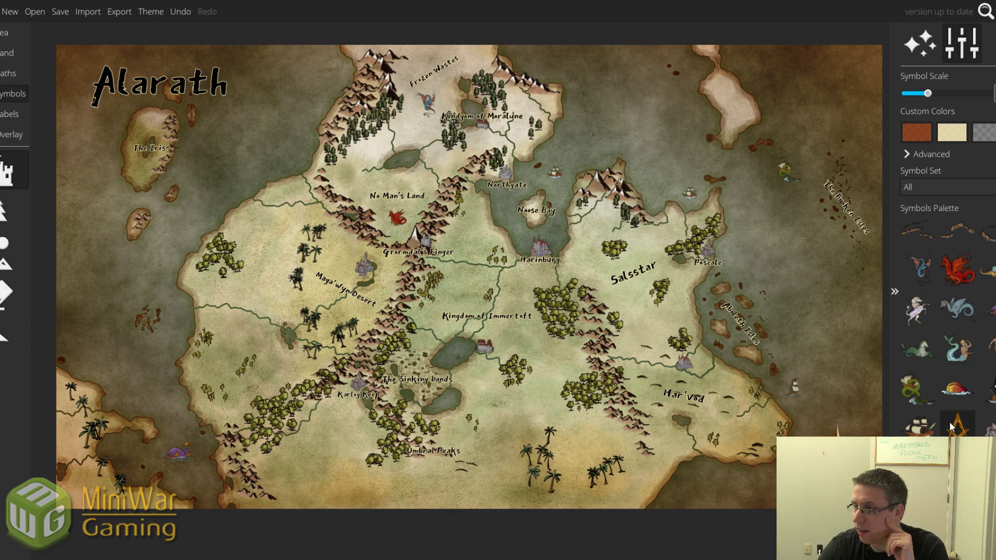
left_click(922, 426)
left_click(988, 389)
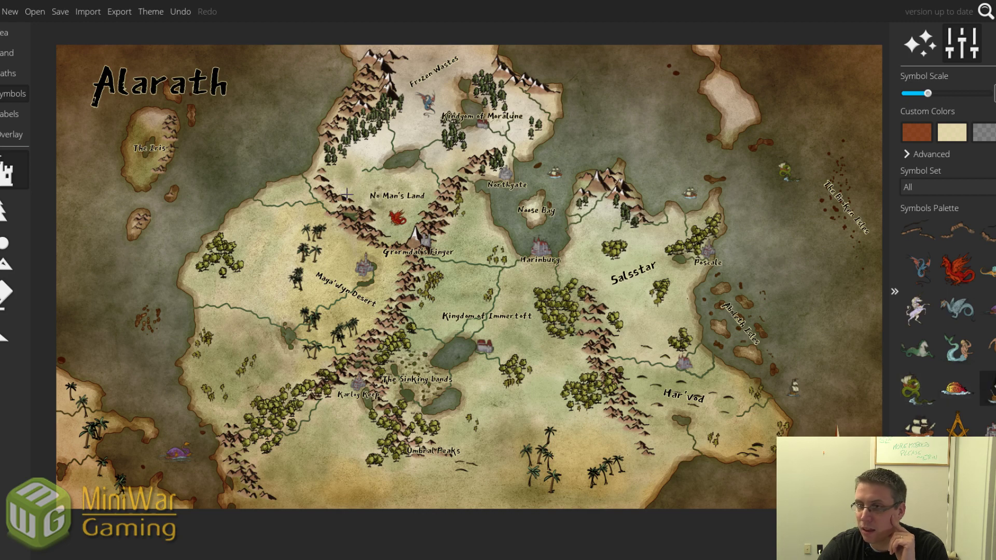
left_click(292, 150)
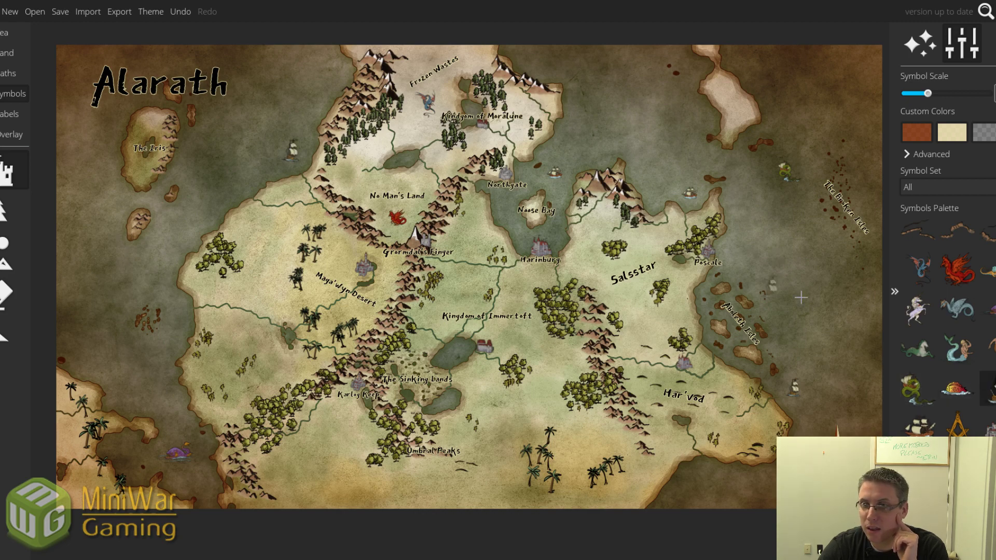
left_click(922, 426)
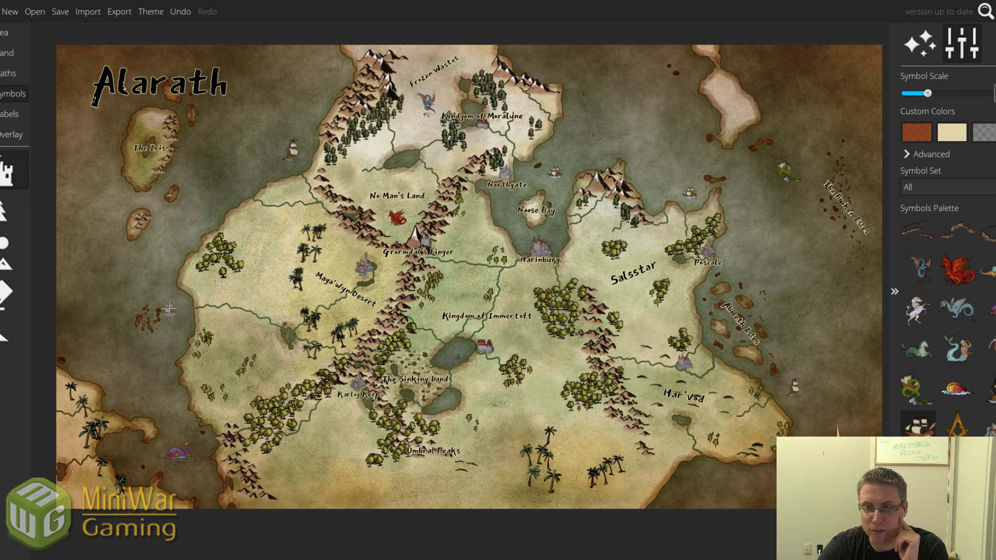
scroll(172, 312, "down", 1)
left_click(175, 302)
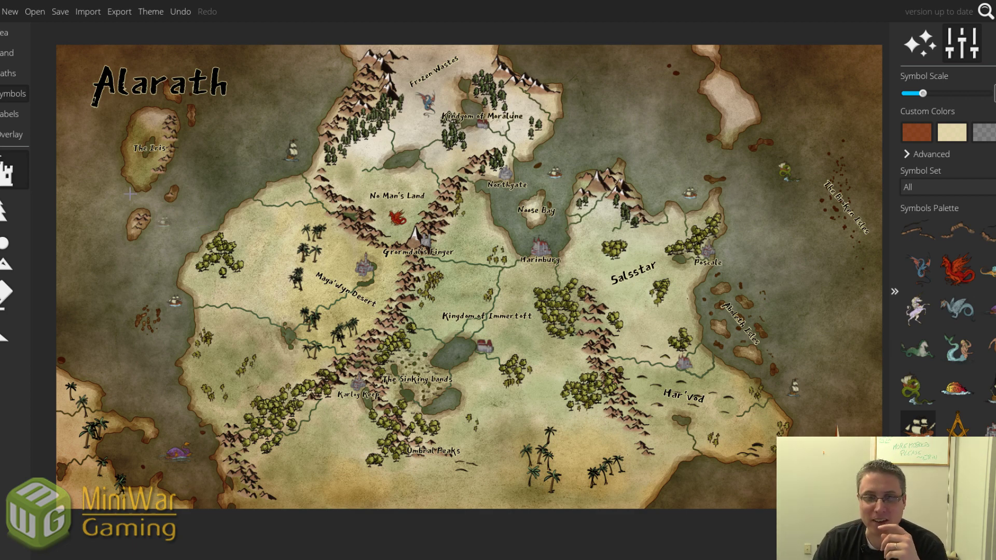
left_click(8, 56)
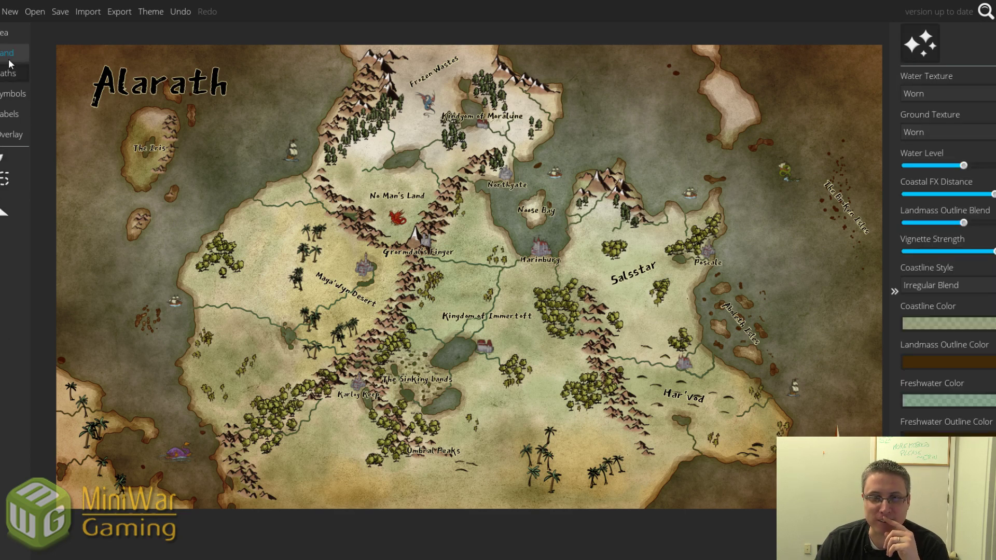
left_click(7, 95)
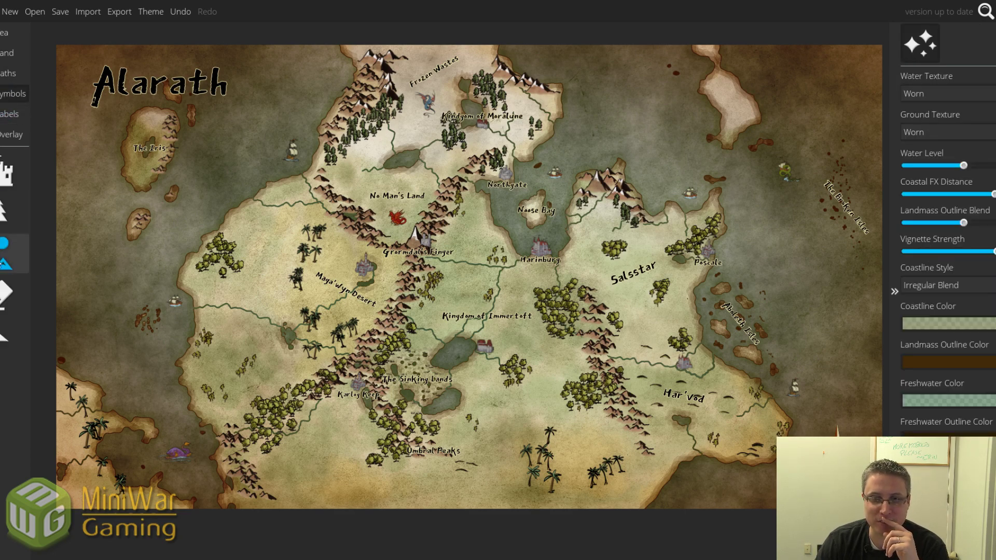
left_click(9, 30)
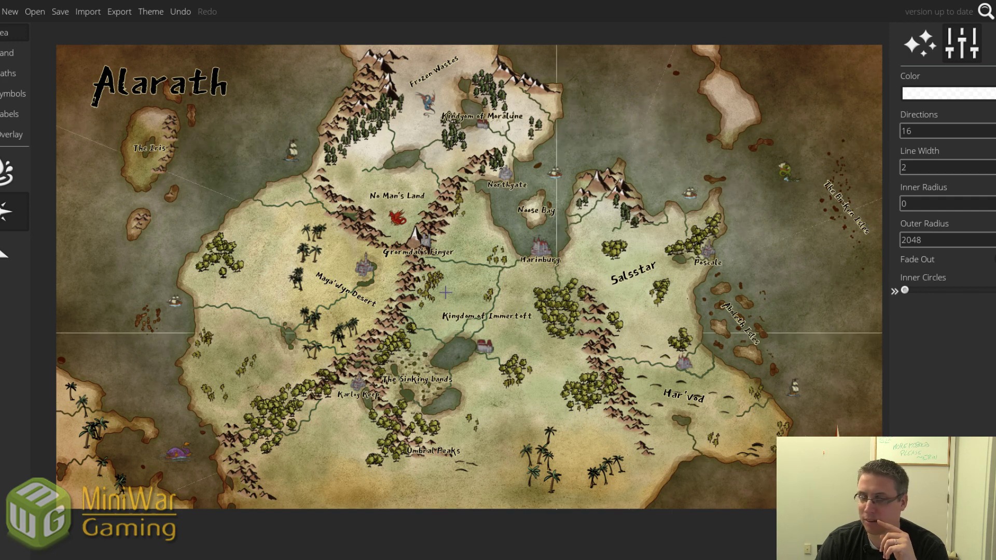
left_click(8, 171)
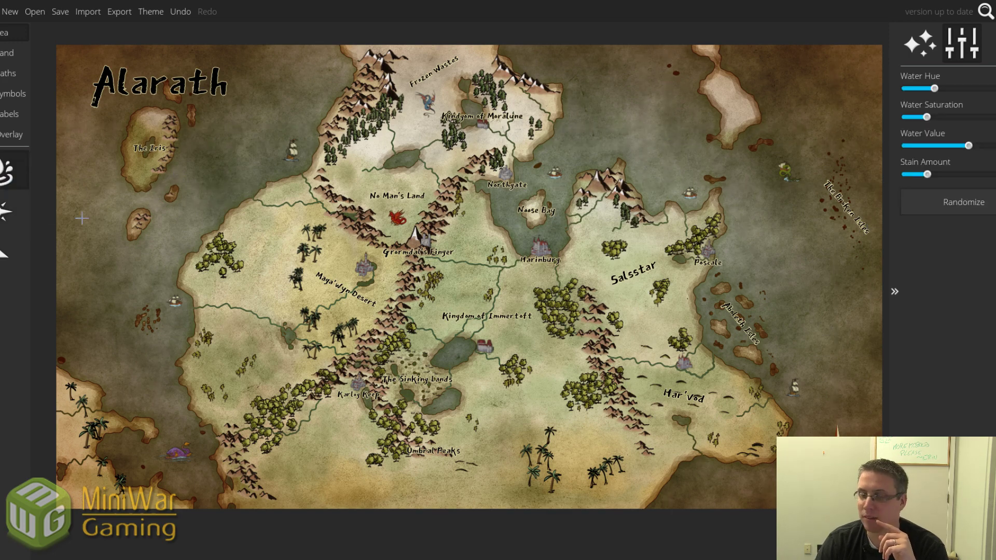
left_click(11, 213)
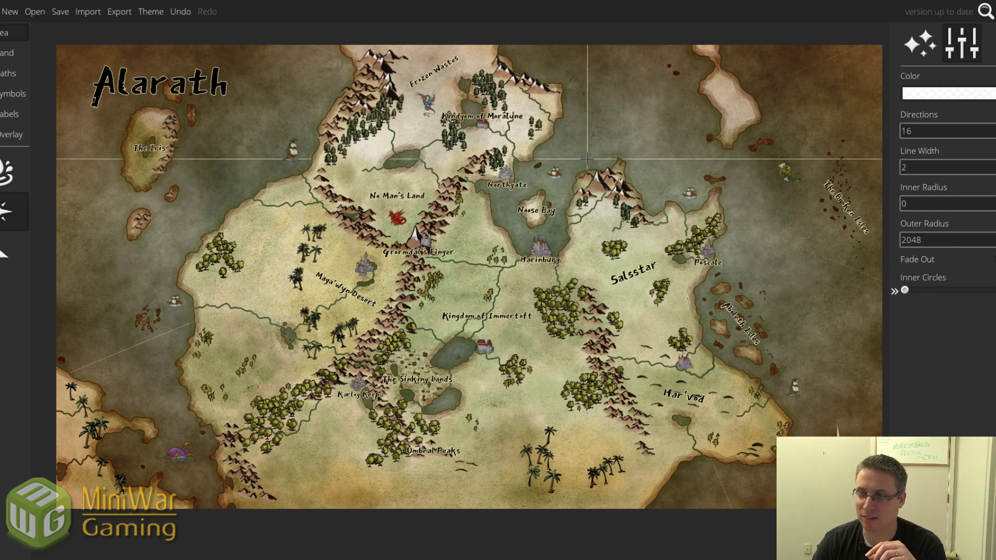
left_click(4, 166)
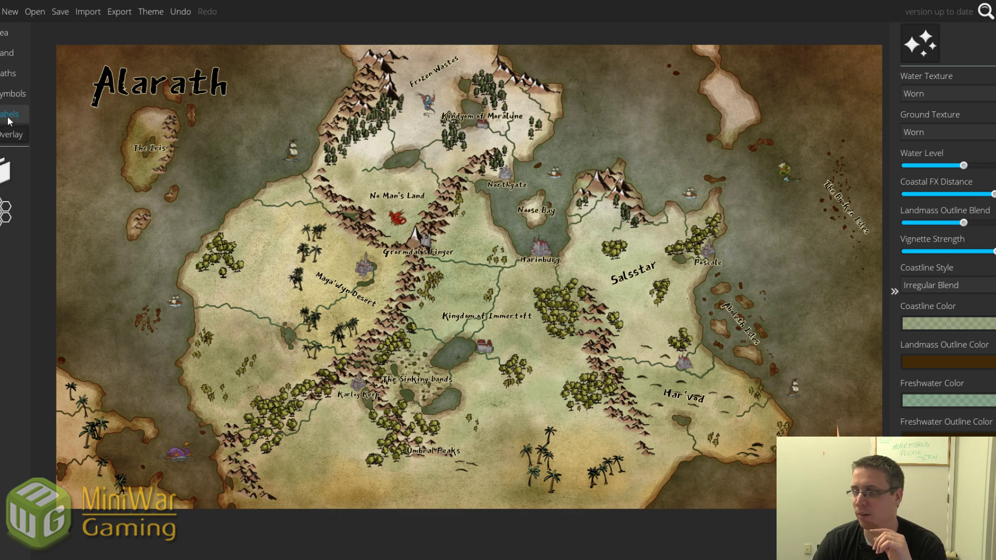
- Try a Flat Hex grid overlay on the map, with much smaller hexes than the default size
left_click(5, 211)
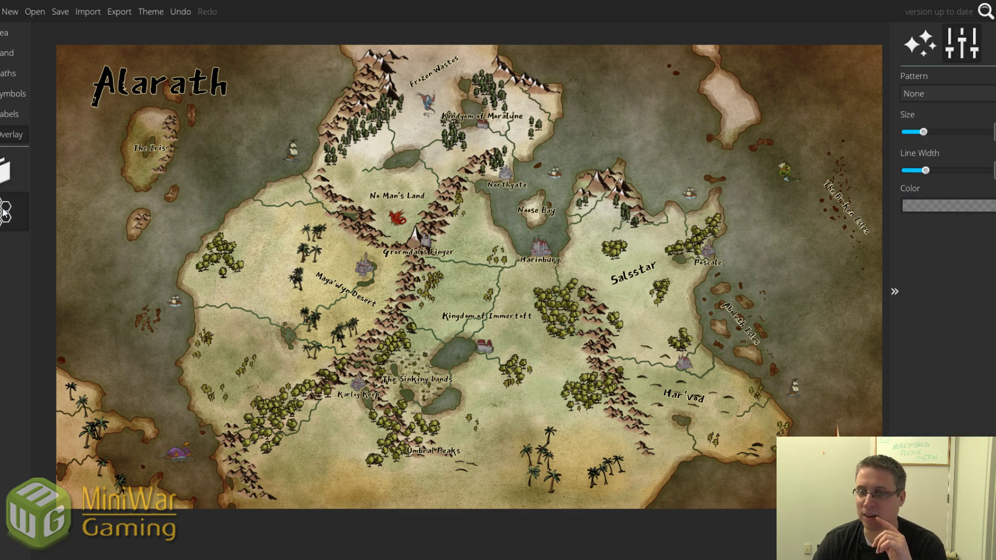
left_click(943, 93)
left_click(931, 138)
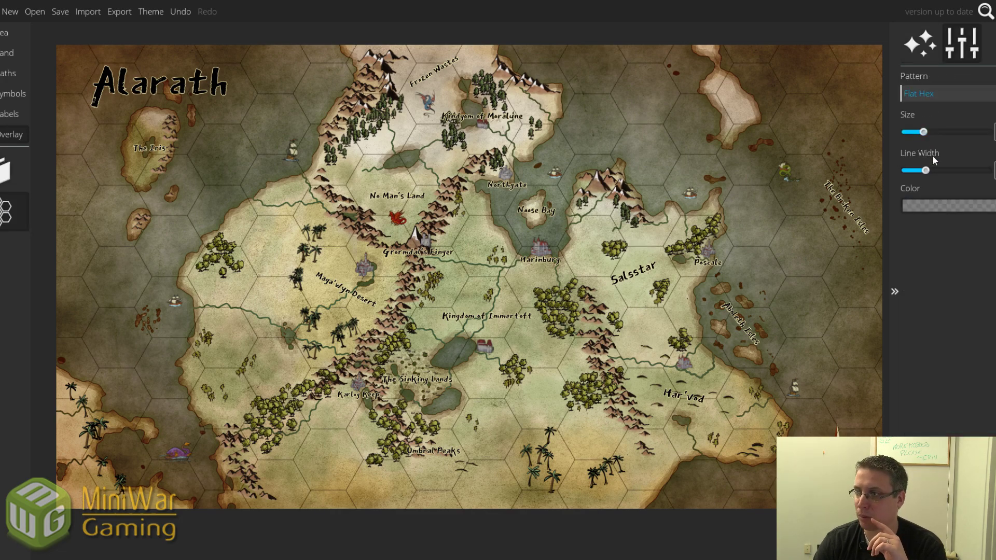
left_click_drag(923, 132, 907, 134)
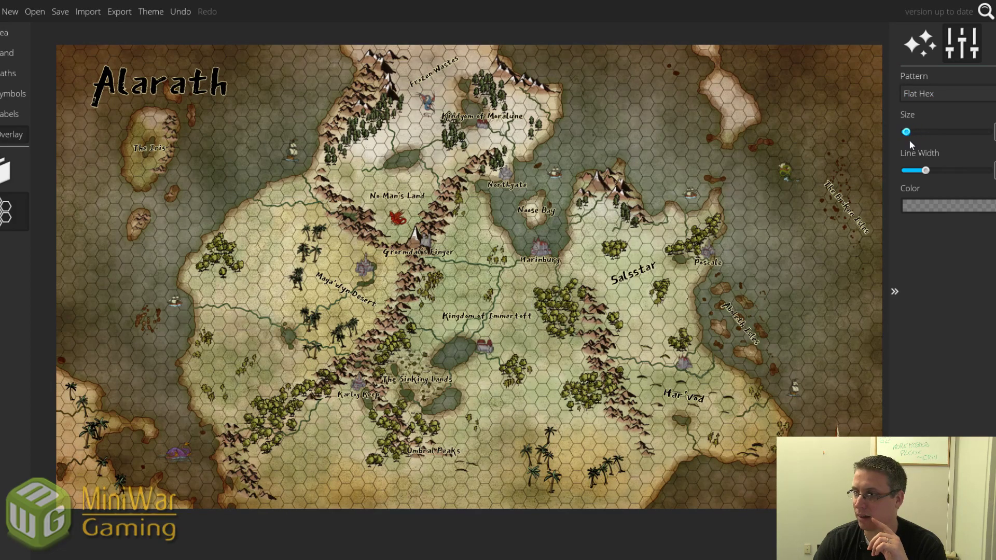
left_click_drag(923, 168, 919, 169)
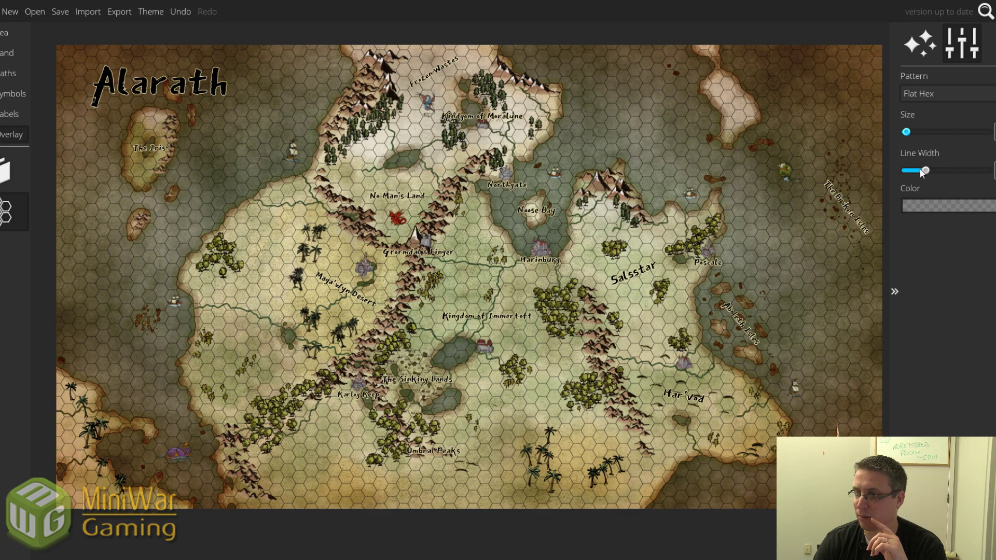
- Remove the grid overlay by setting its pattern to None, and save the map
left_click(968, 93)
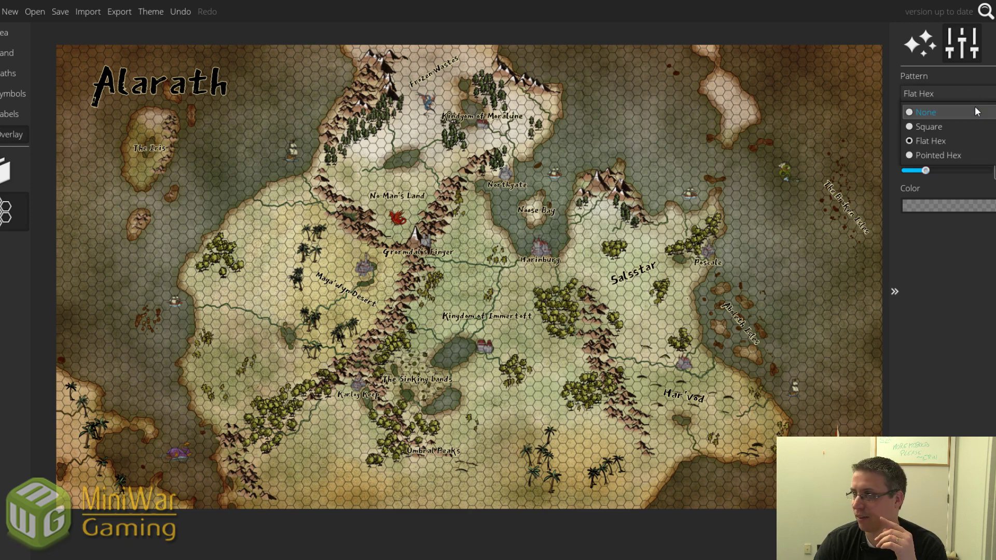
left_click(931, 113)
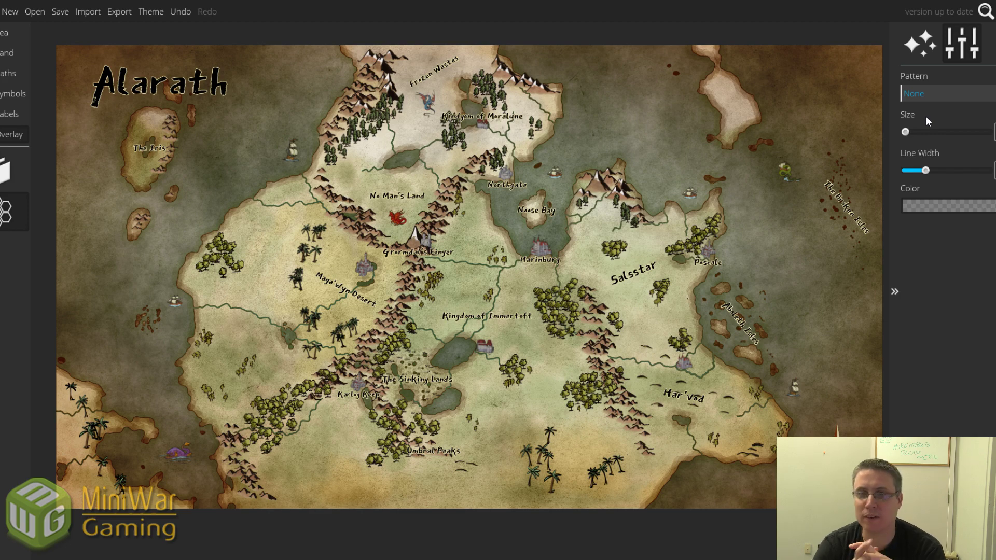
left_click(60, 11)
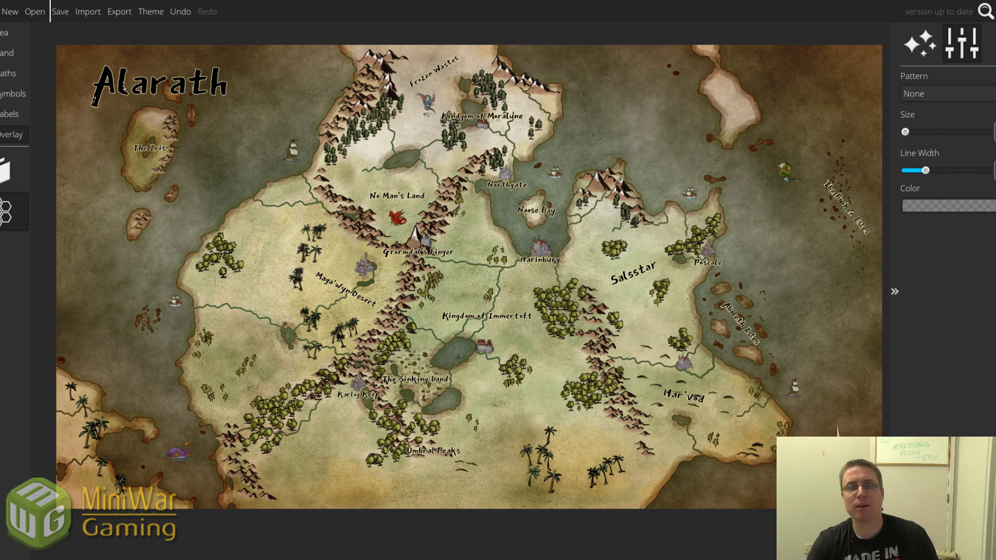